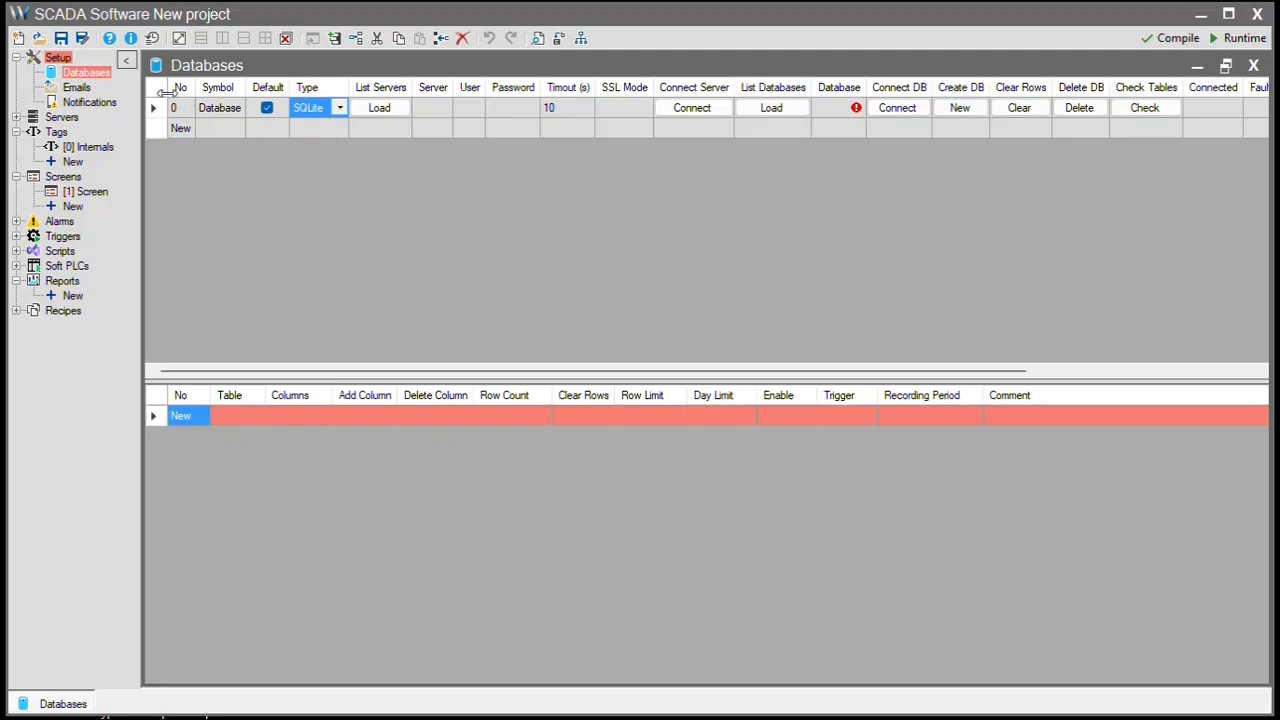
- Save the project with Save As under the file name 'DB Project'
left_click(81, 38)
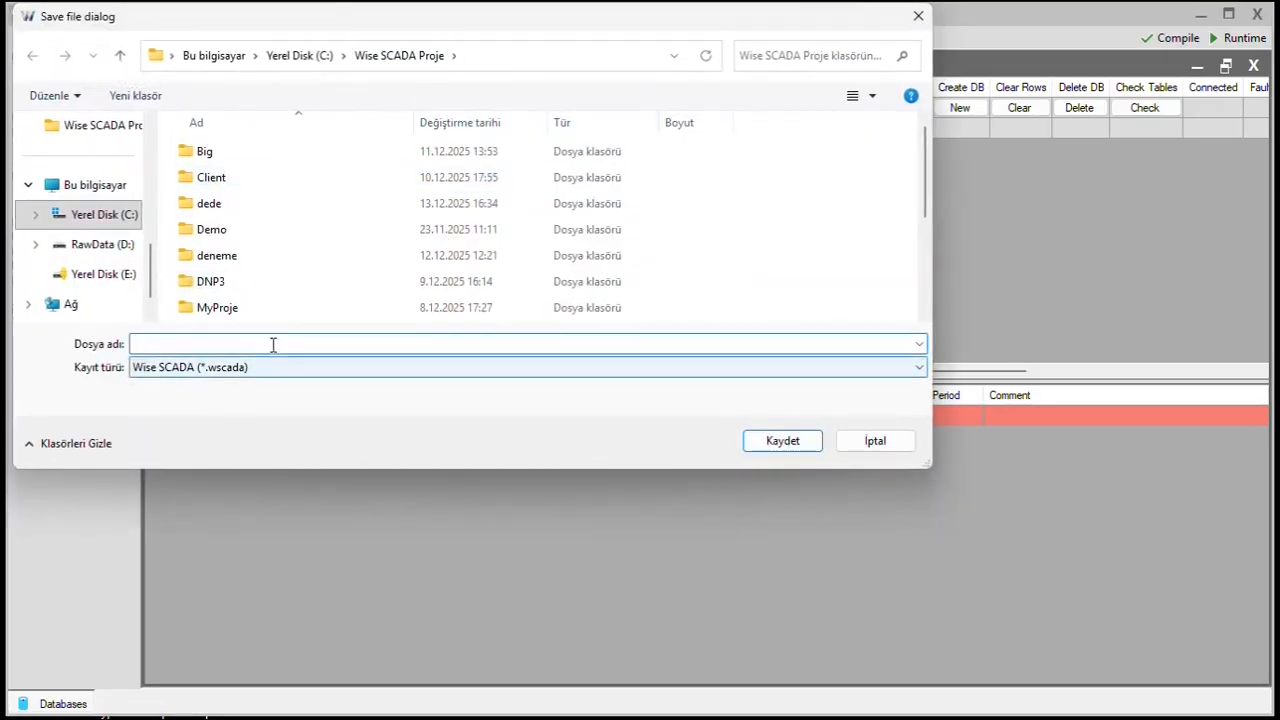
type("DB")
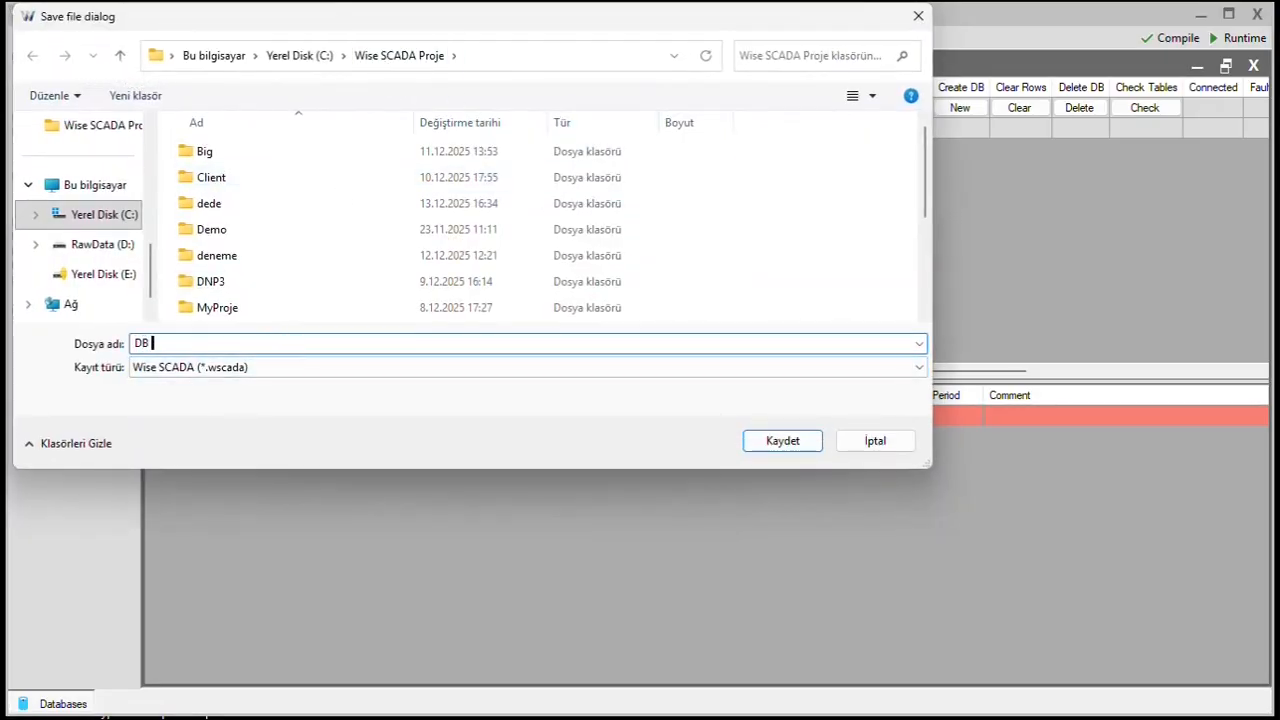
type(" Project")
left_click(783, 441)
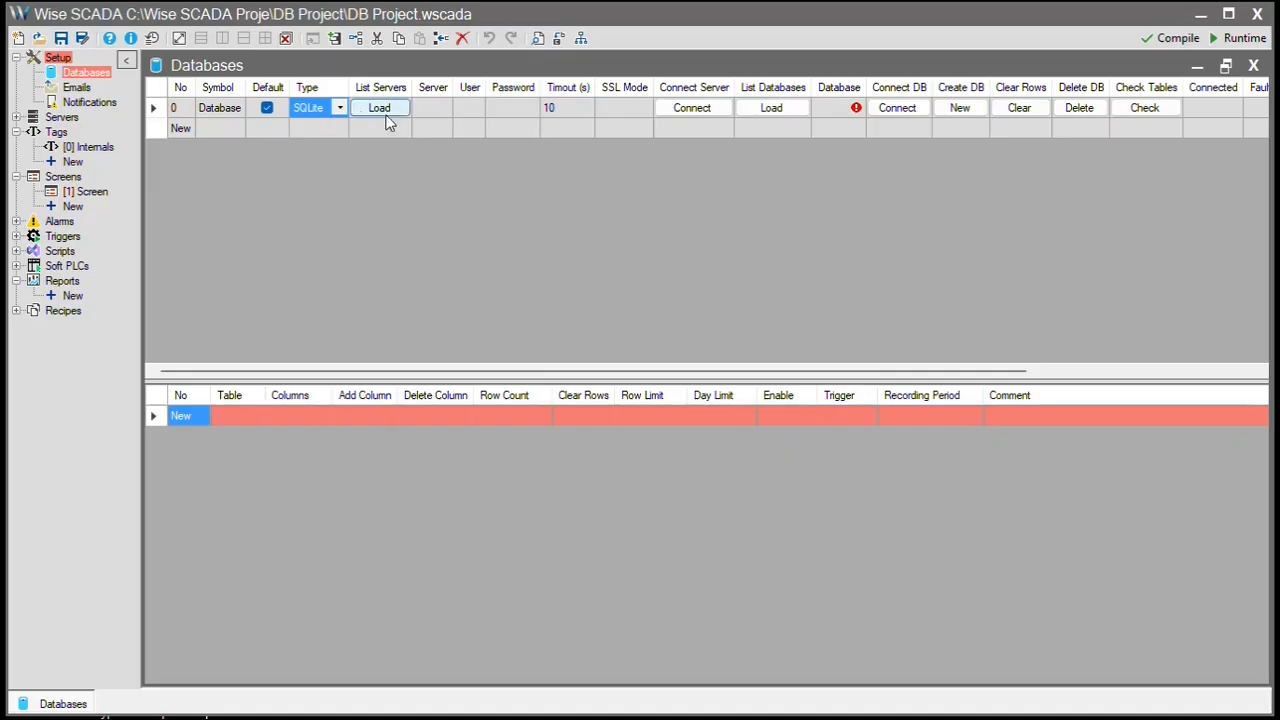
- Create a new SQLite database 'MyDb' as the first connection's Database value
left_click(840, 109)
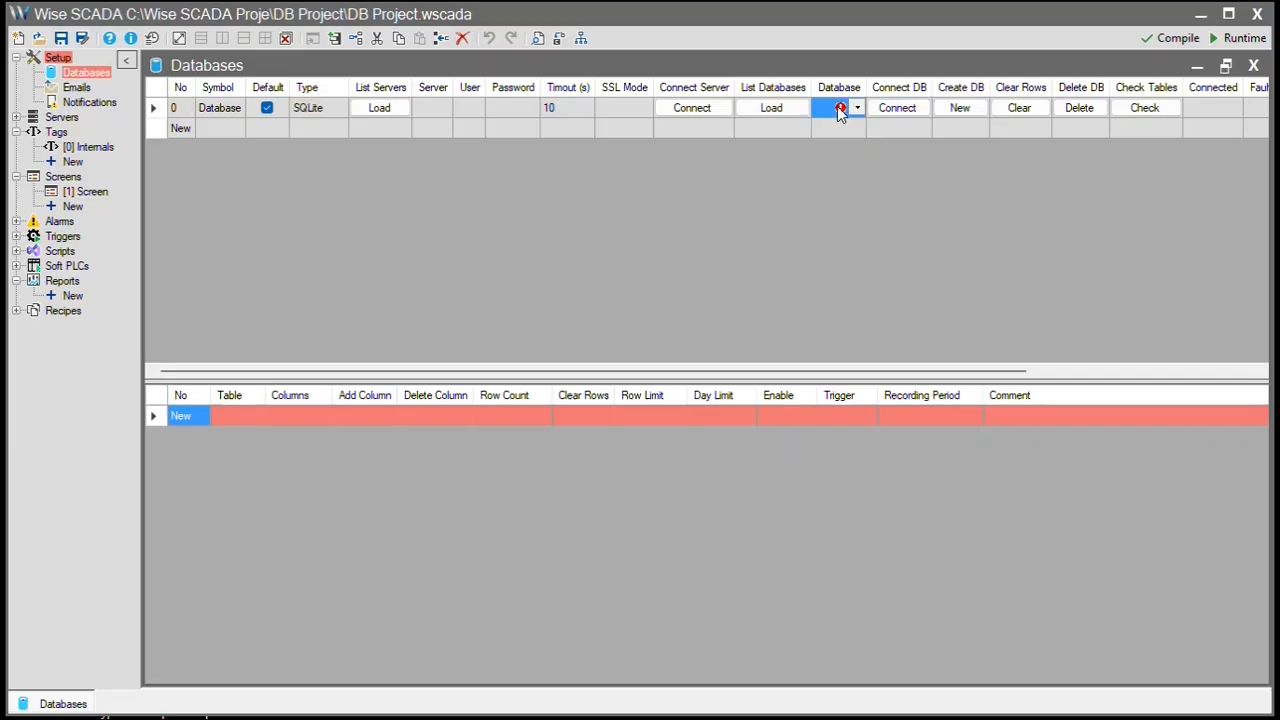
left_click(853, 109)
left_click(895, 115)
left_click(961, 110)
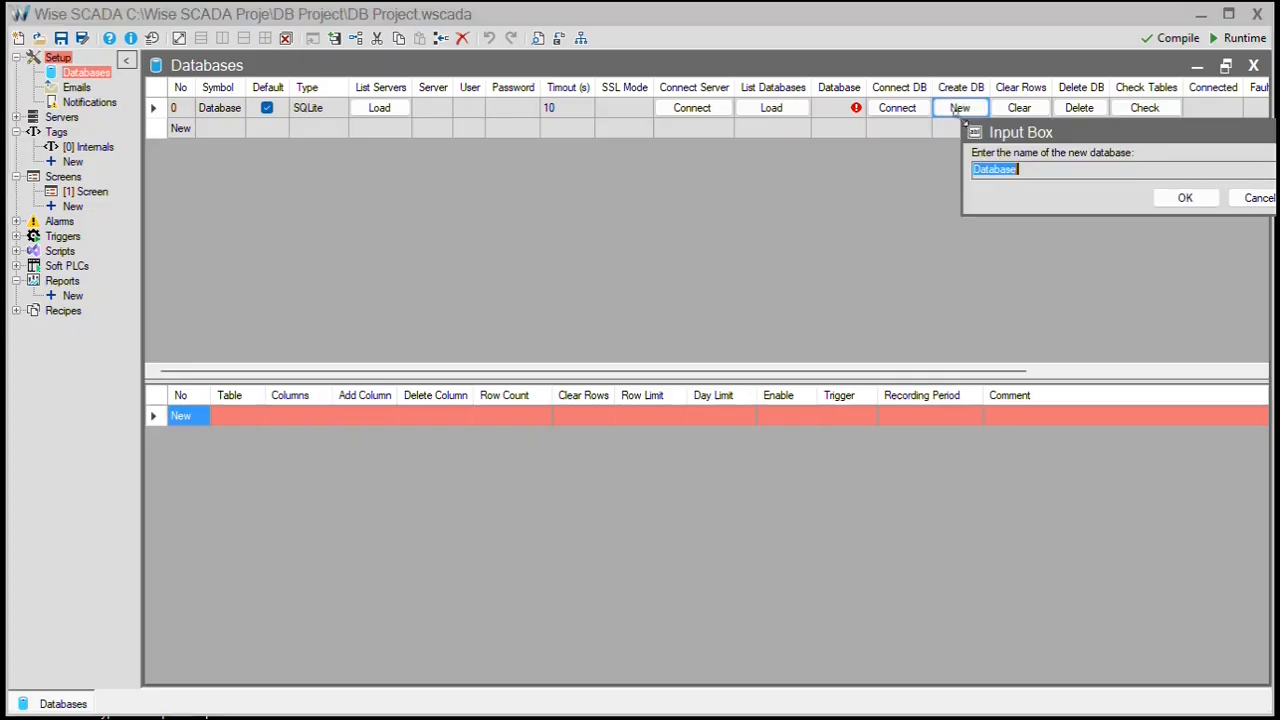
type("MyDb")
left_click(1172, 198)
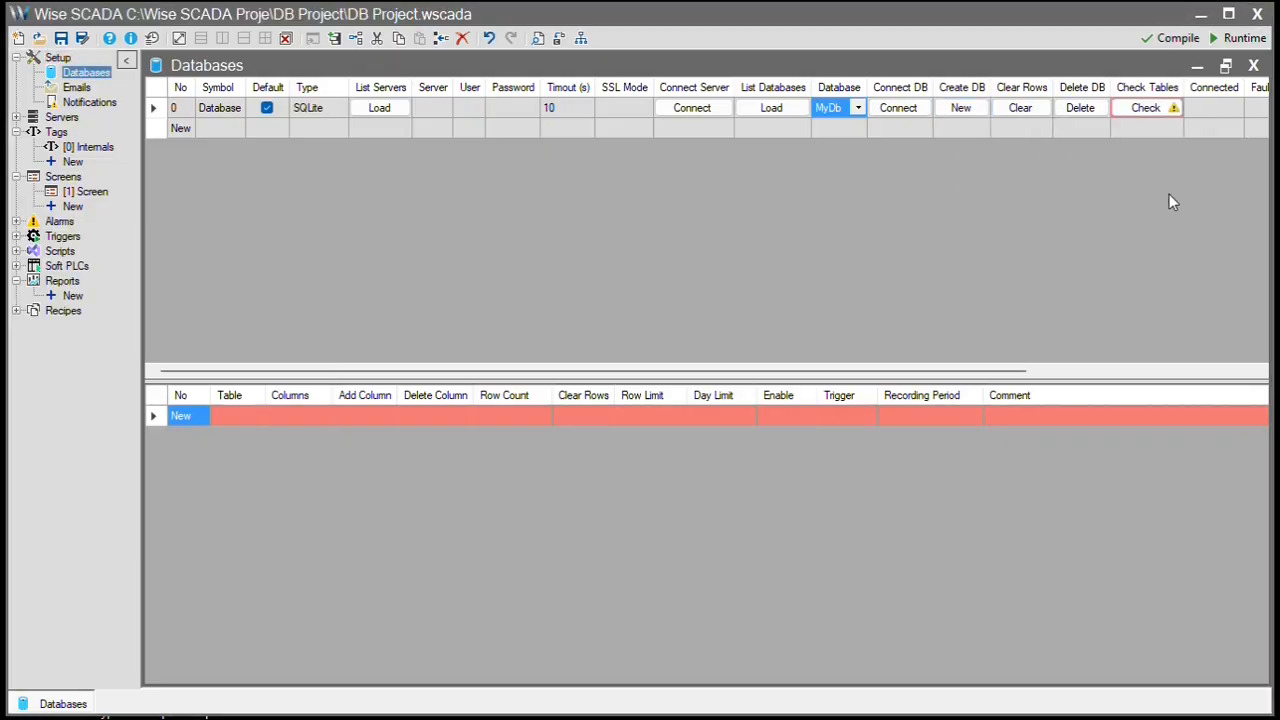
key("alt+Tab")
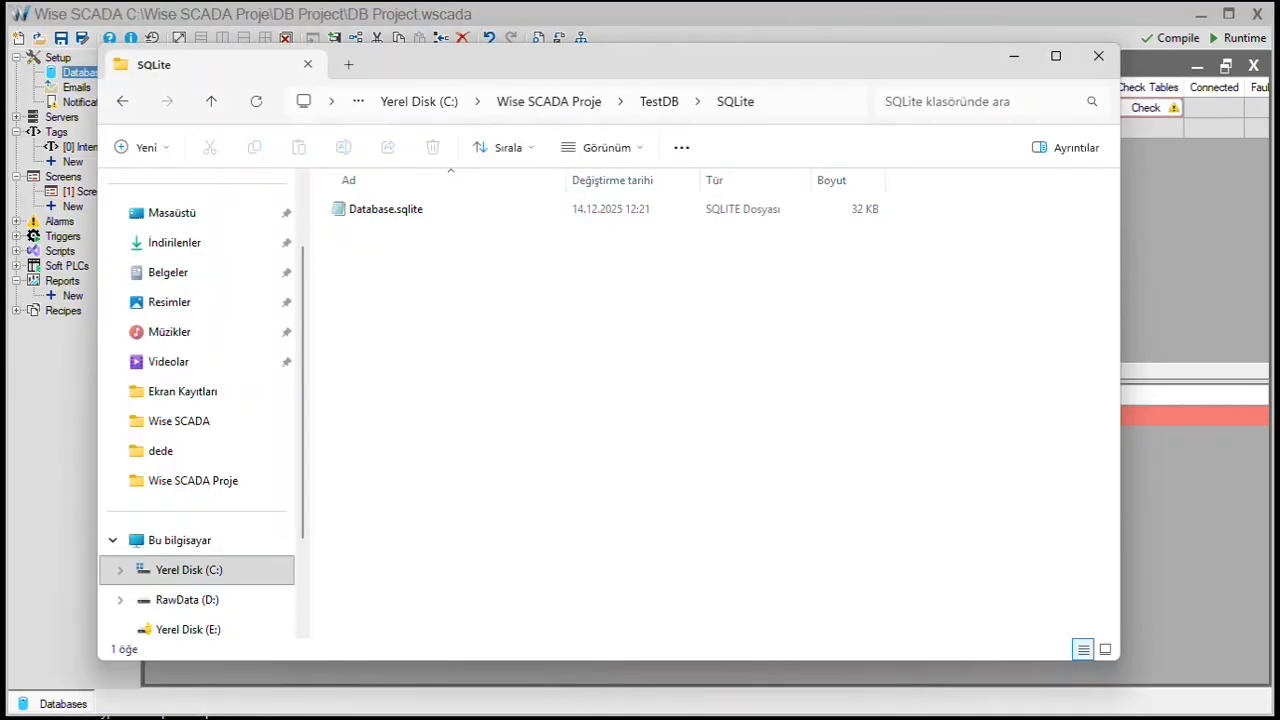
left_click(647, 106)
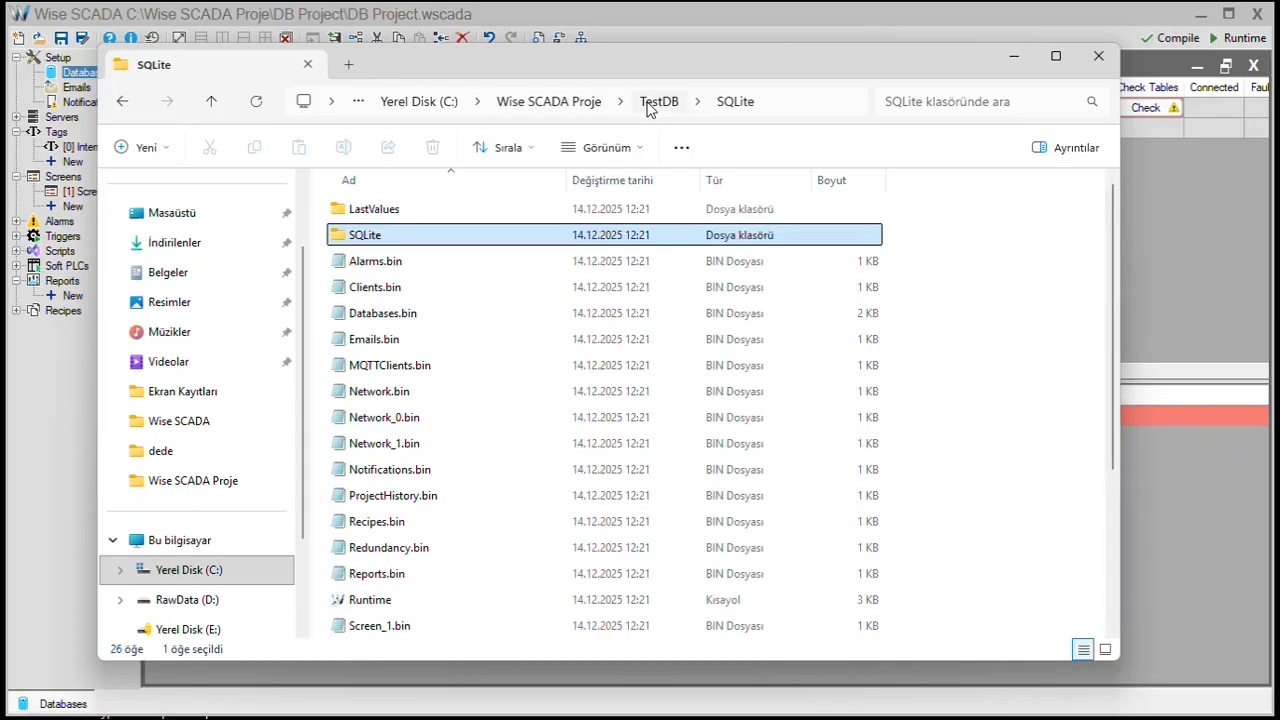
left_click(614, 106)
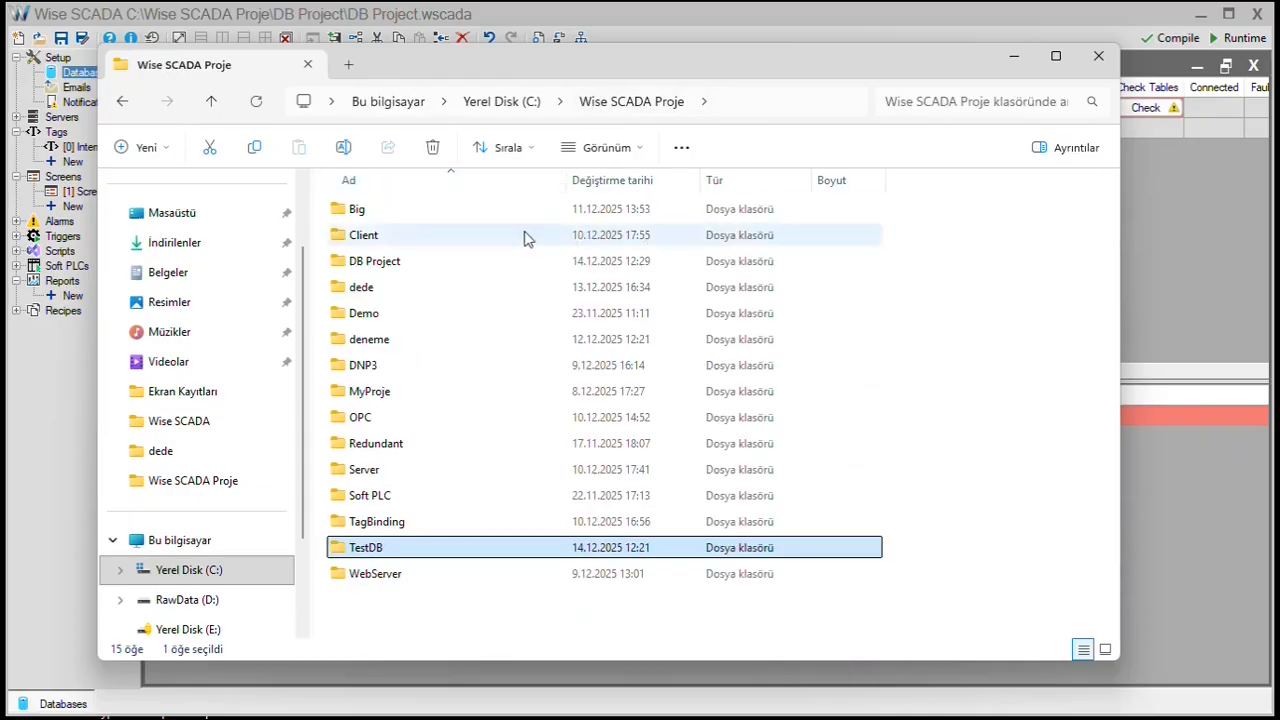
double_click(405, 264)
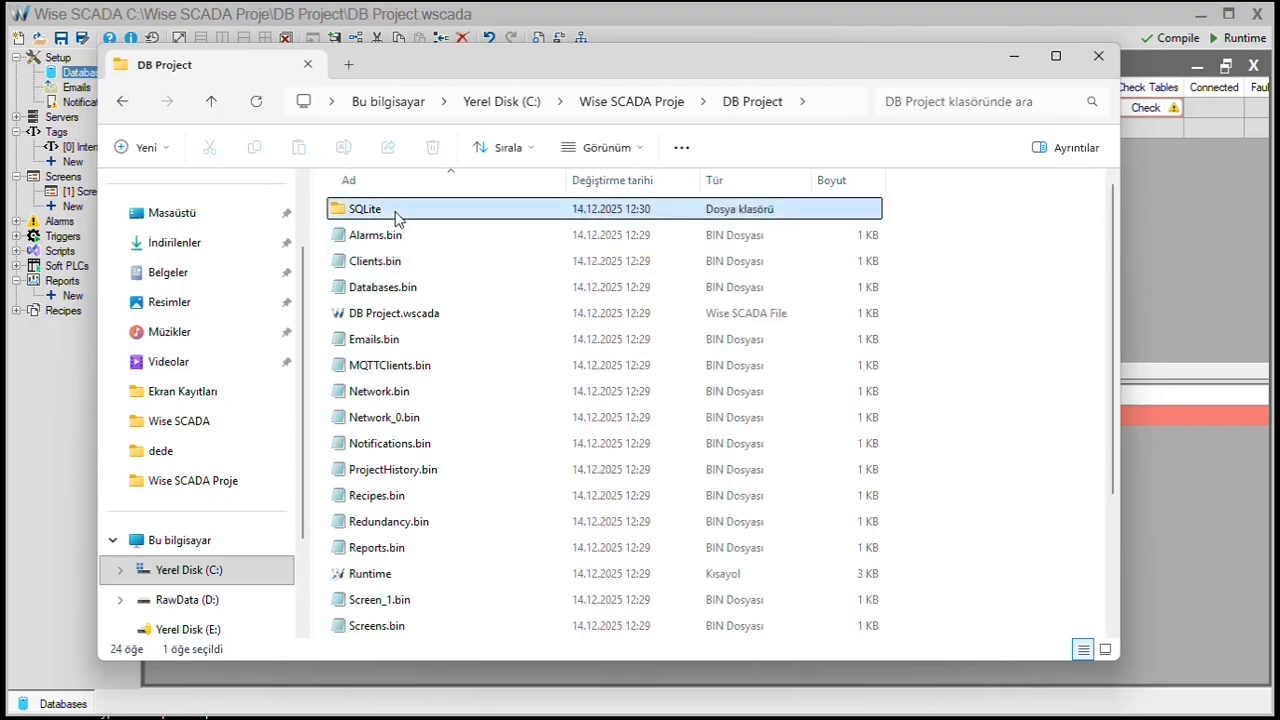
double_click(395, 214)
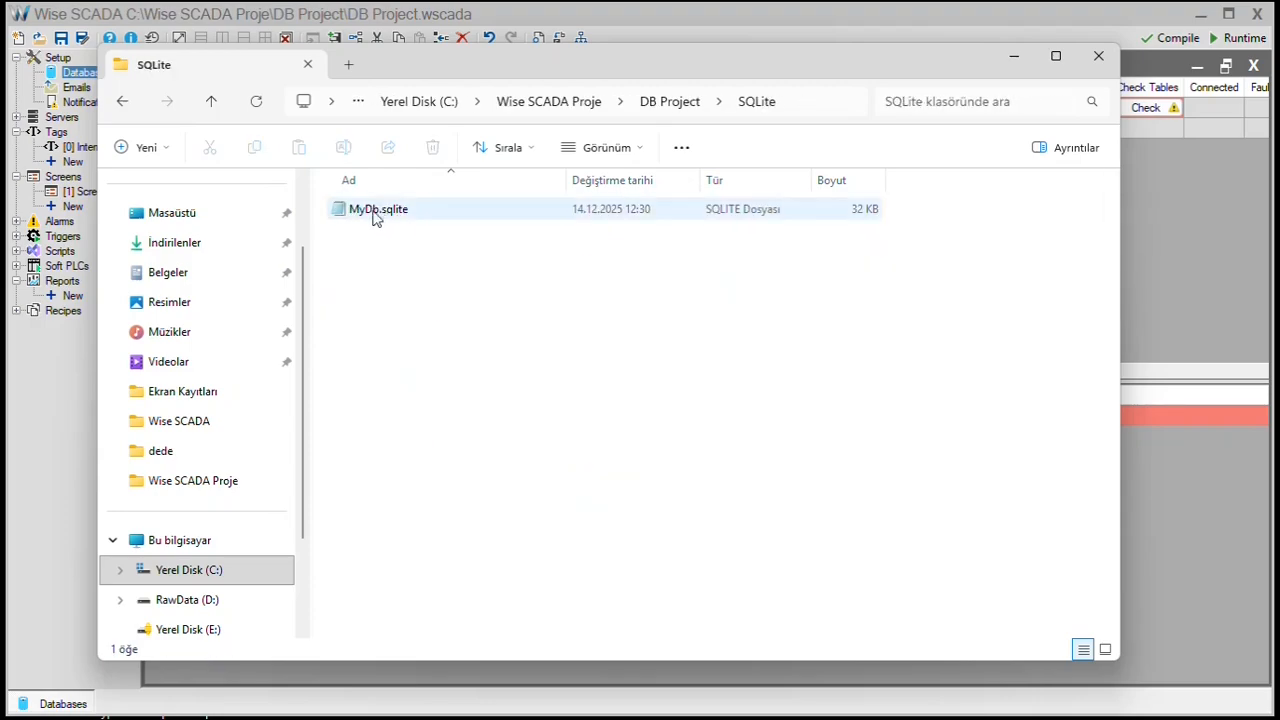
left_click(547, 214)
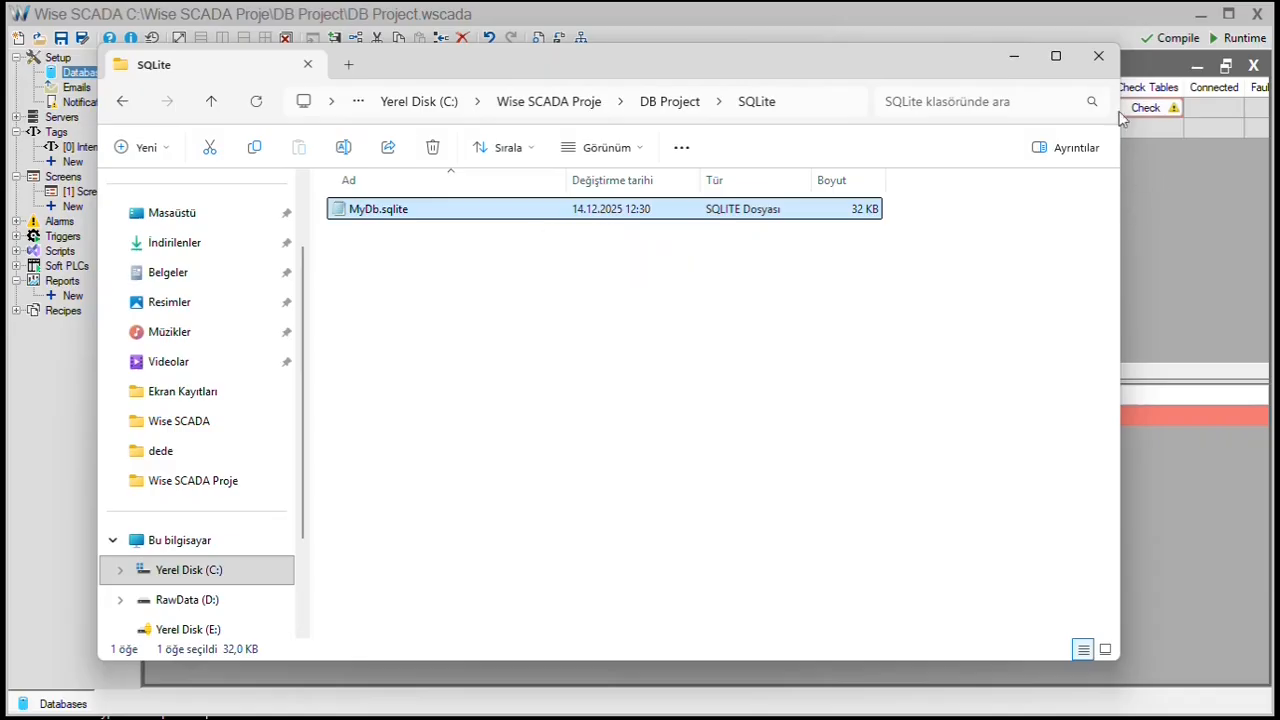
left_click(1098, 56)
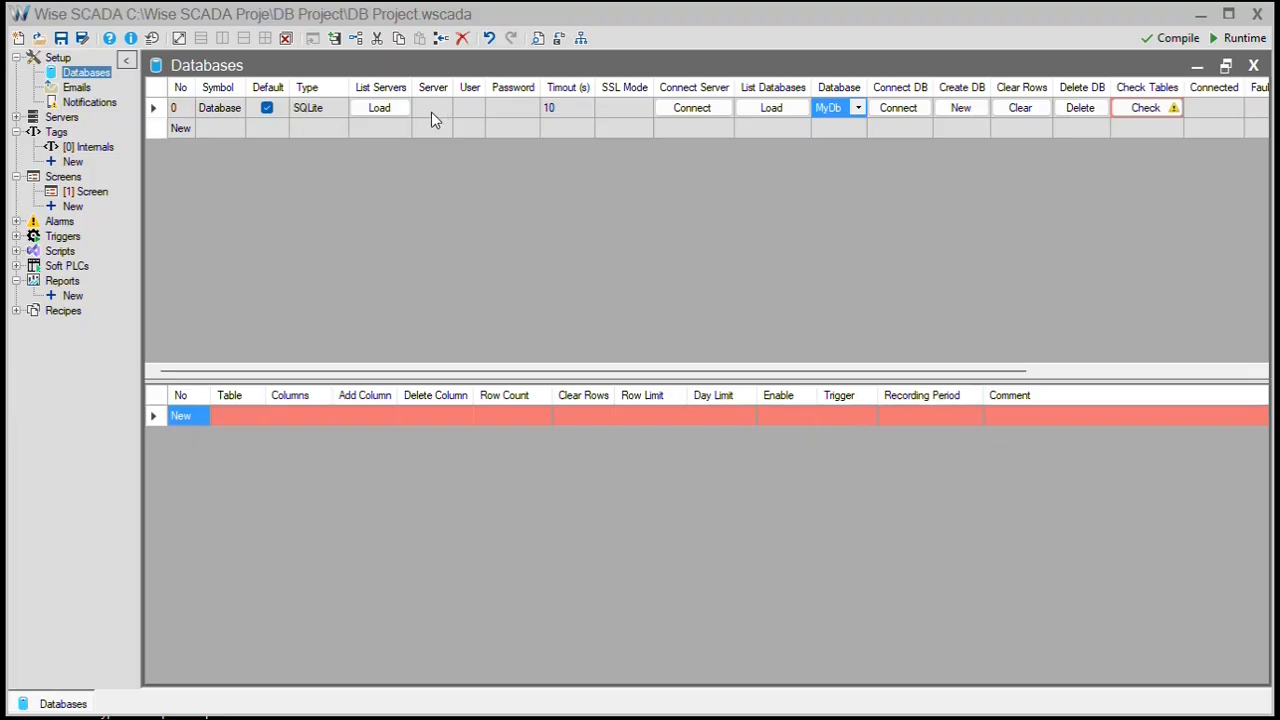
- Add a second database connection and set its type to MySQL
left_click(191, 131)
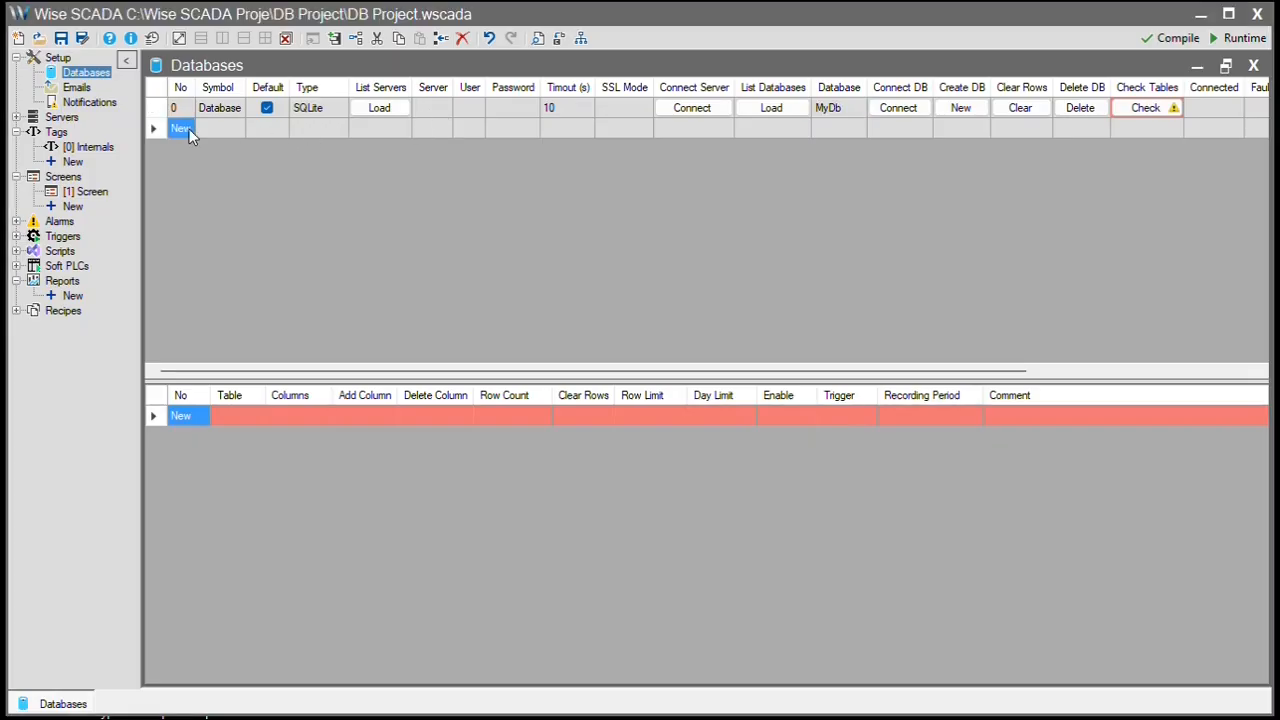
left_click(334, 131)
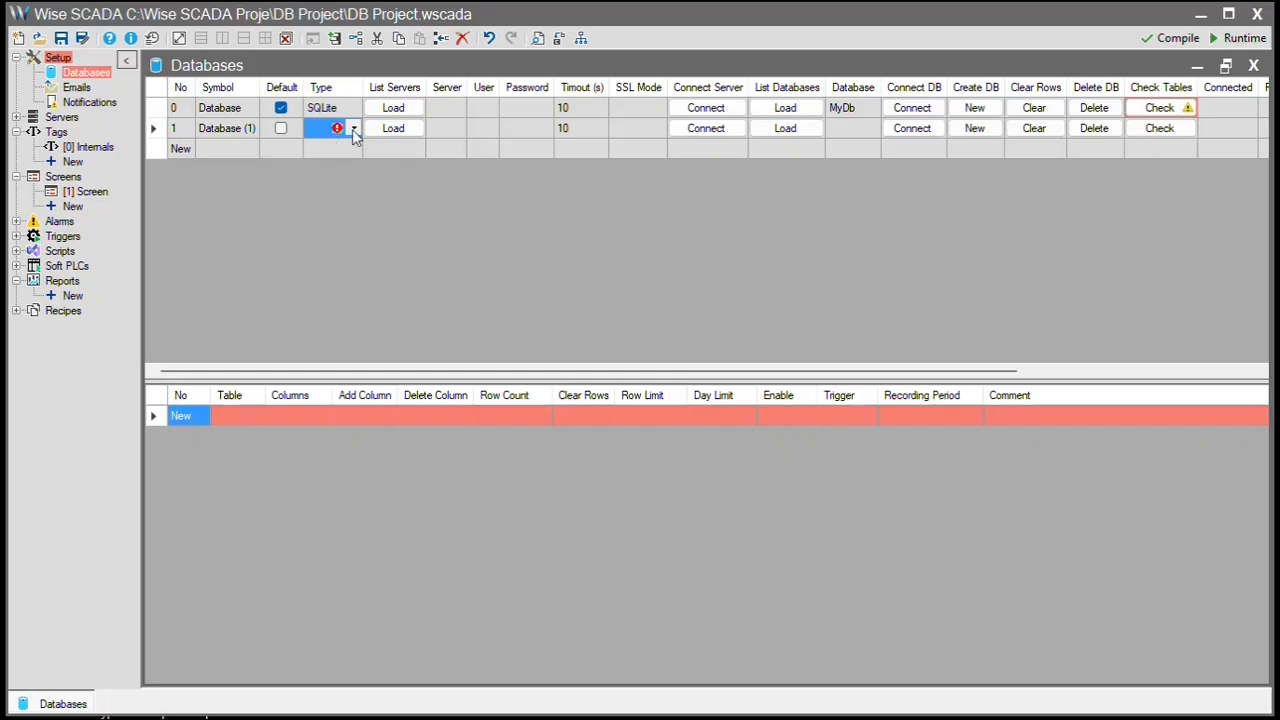
left_click(353, 129)
left_click(347, 152)
- Enter the MySQL login user name and password, and confirm the server connection succeeds
left_click(524, 134)
left_click(524, 134)
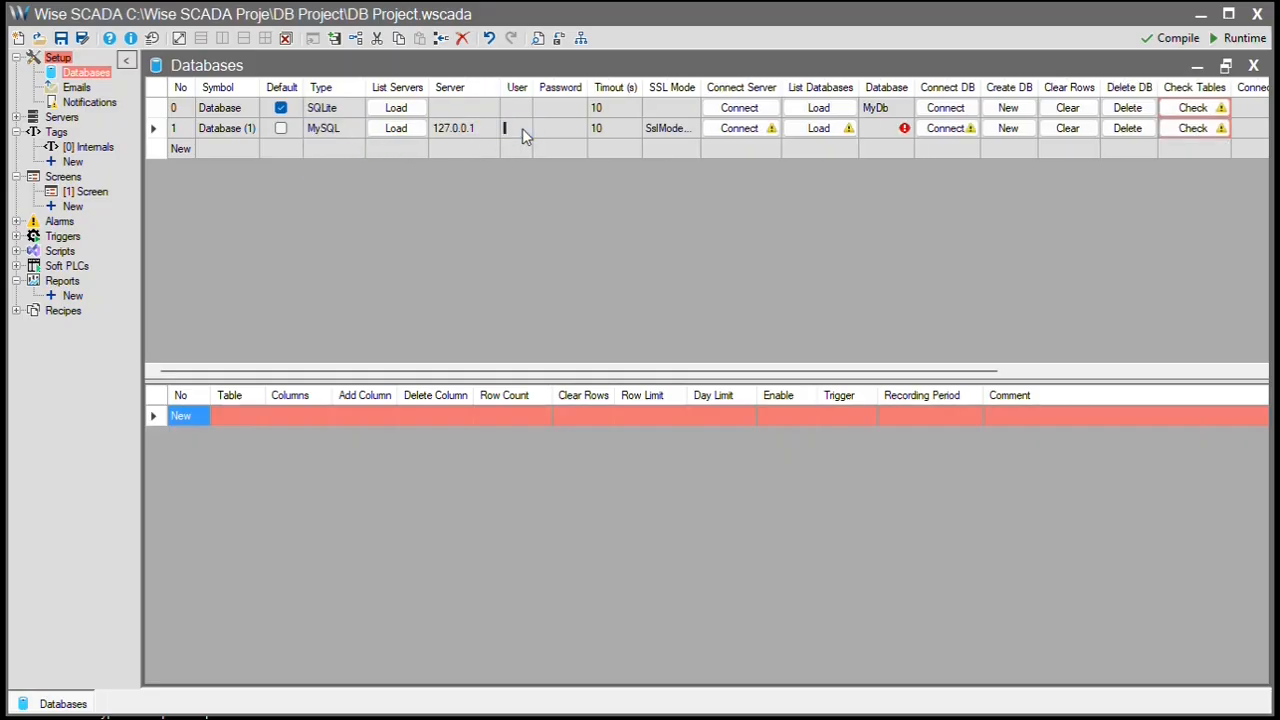
type("root")
left_click(558, 130)
key("Return")
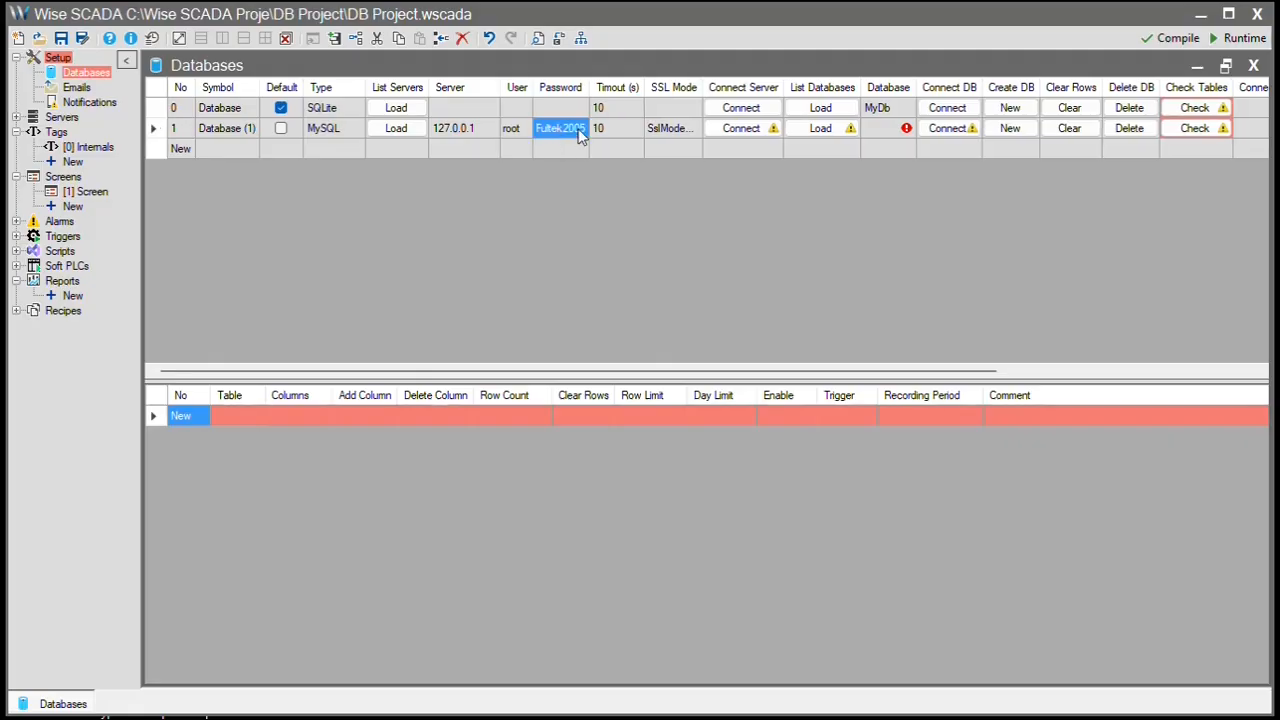
left_click(740, 129)
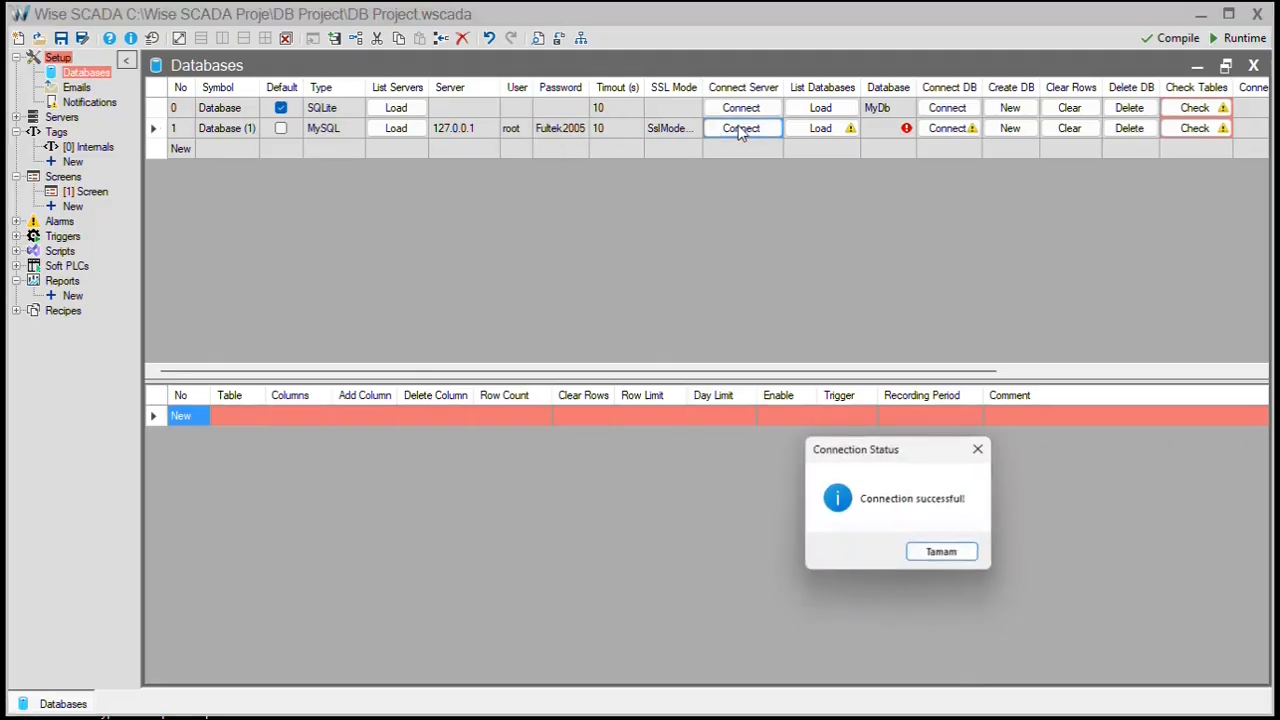
left_click(952, 558)
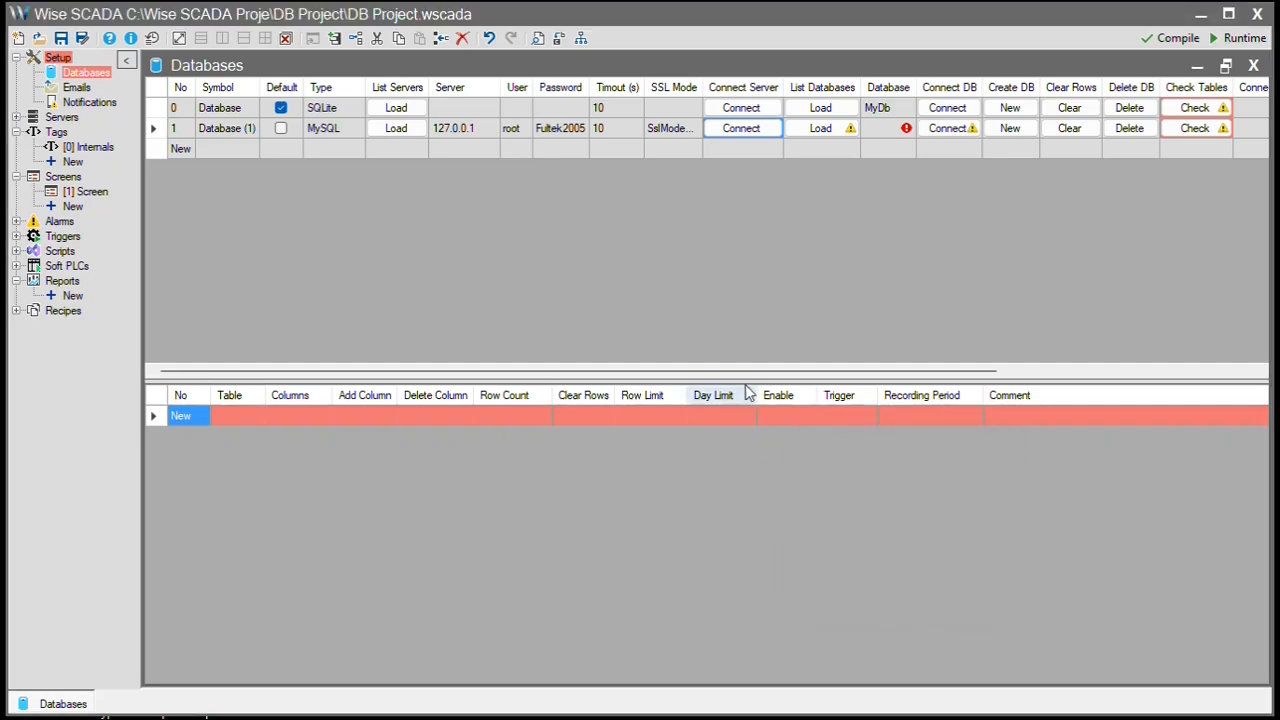
- Add a third database connection and set its type to SQL Server
left_click(184, 148)
left_click(329, 153)
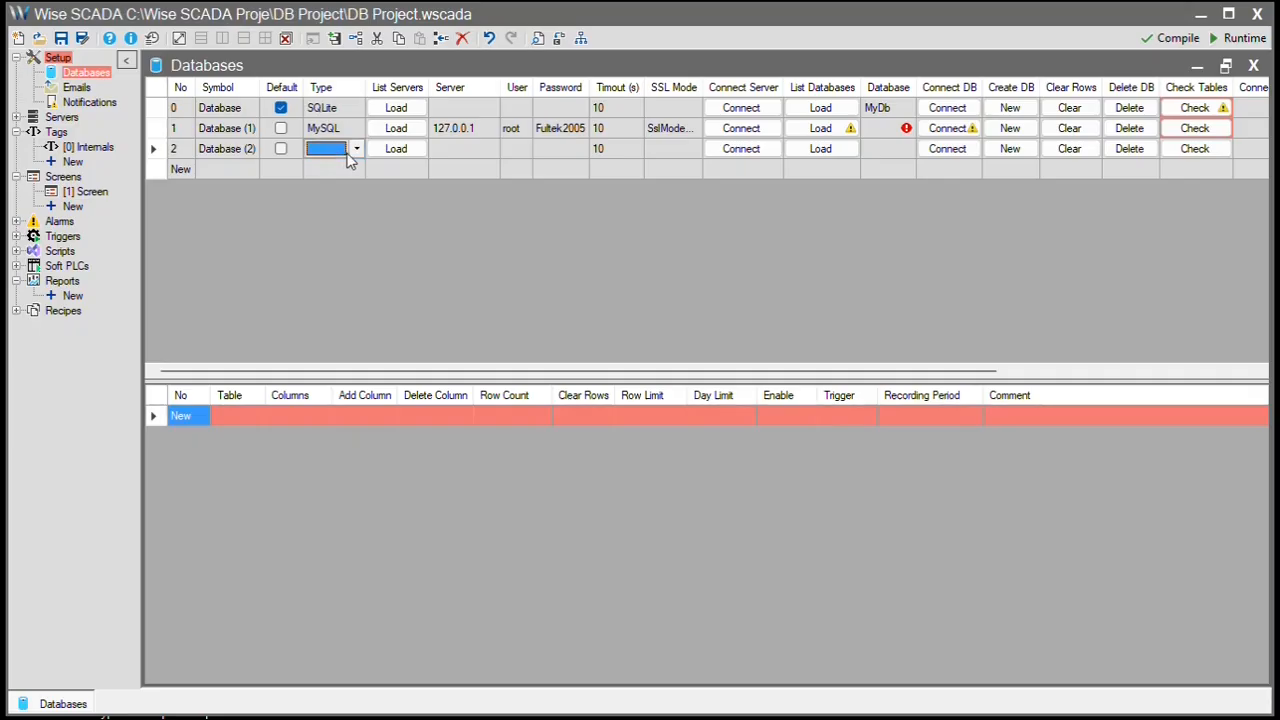
left_click(354, 152)
left_click(348, 191)
- Load the server instances, pick (local)\WISESCADA, and confirm the connection succeeds
left_click(414, 150)
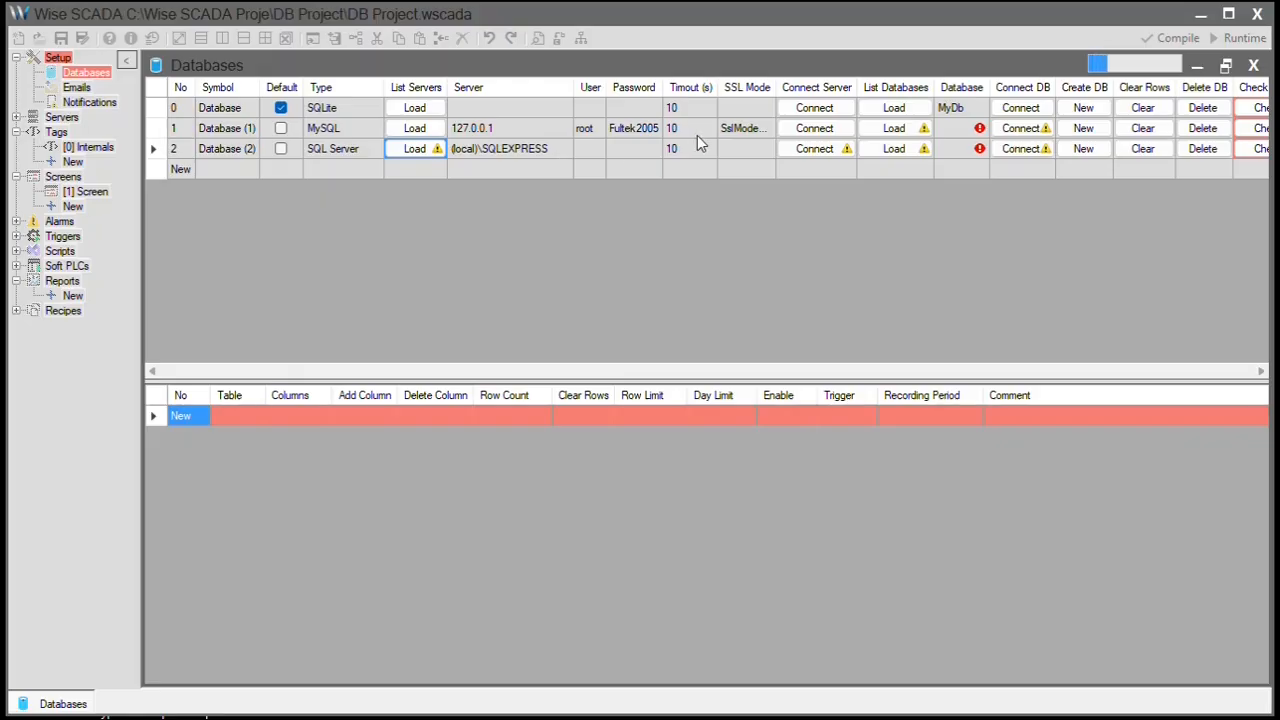
left_click(563, 151)
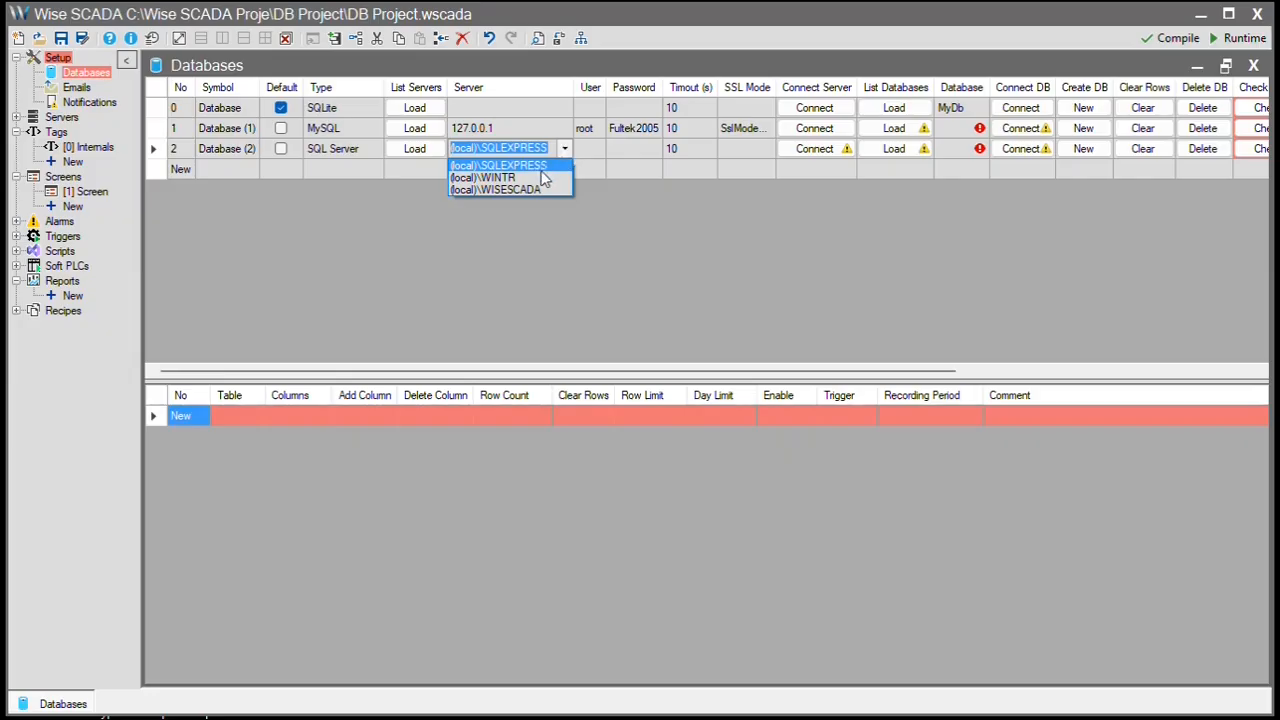
left_click(539, 189)
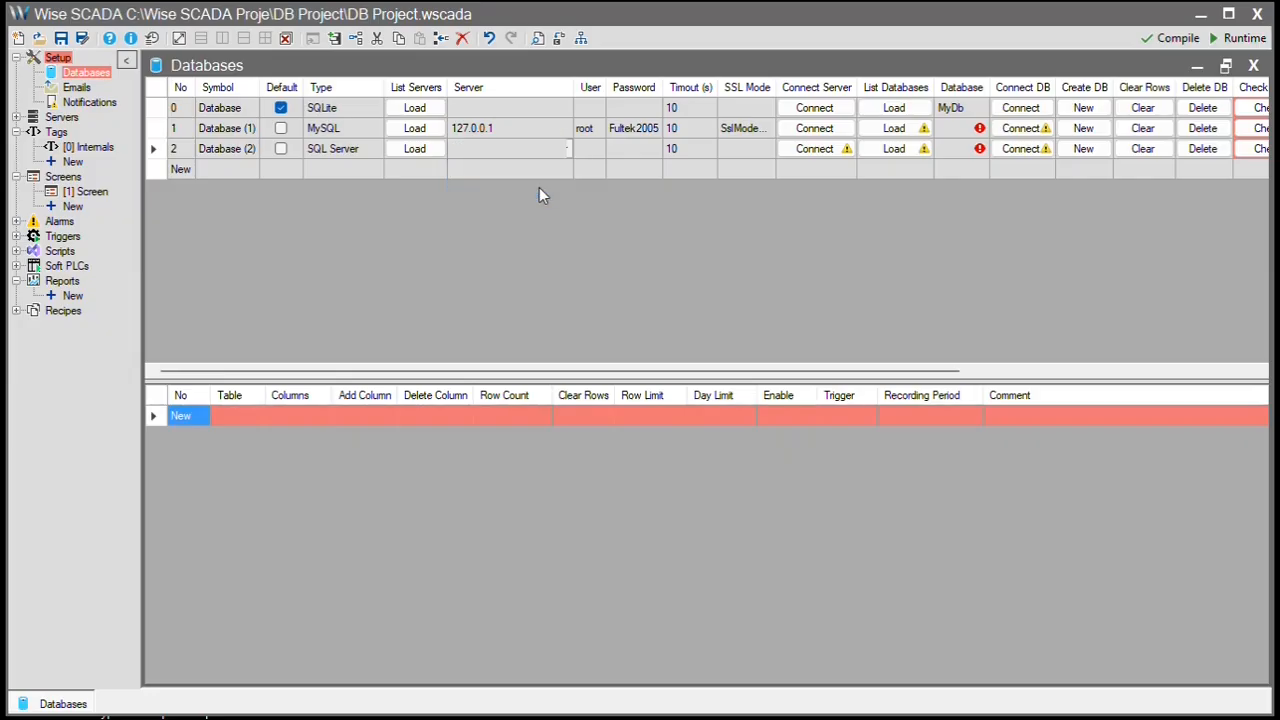
left_click(589, 155)
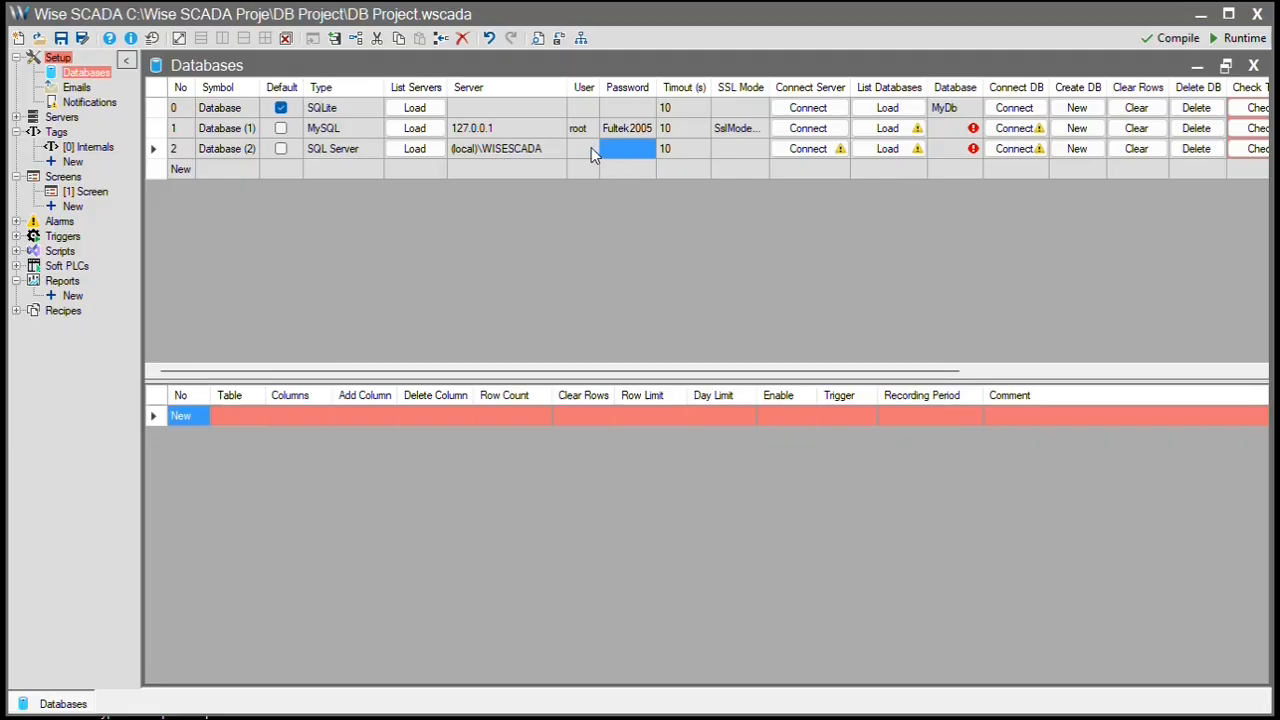
left_click(586, 147)
left_click(806, 149)
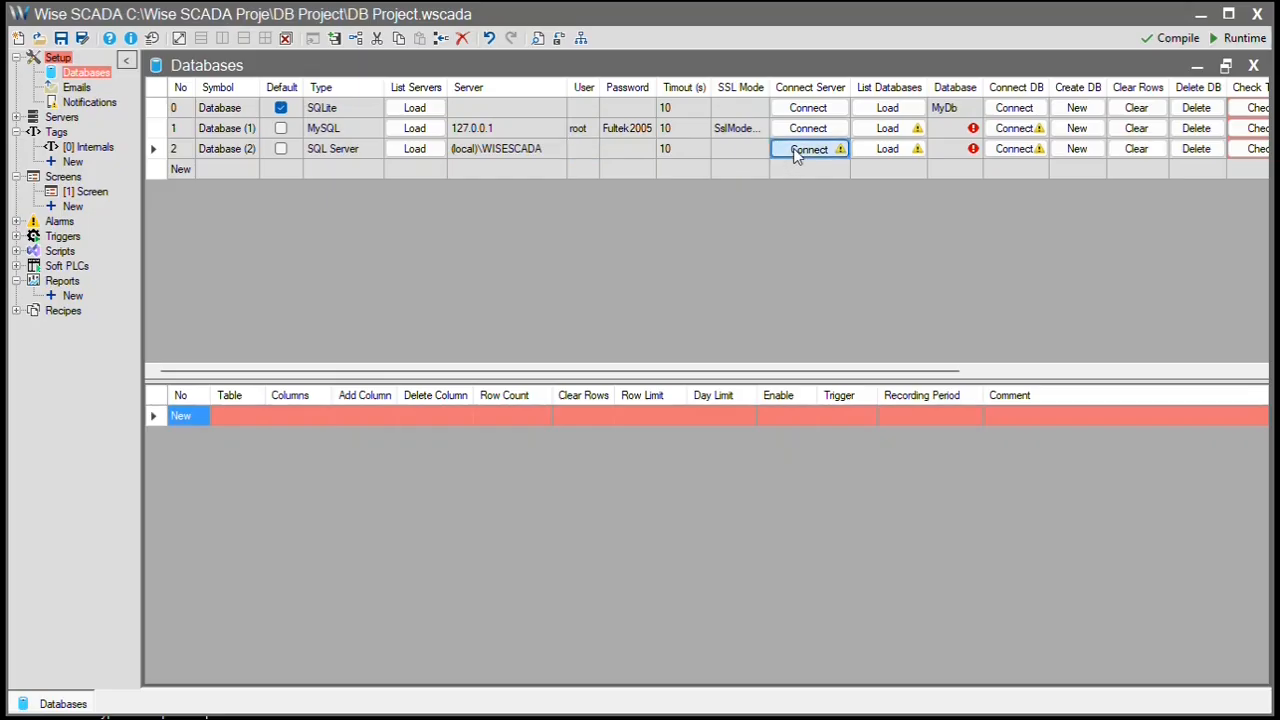
left_click(950, 553)
- Set the MySQL connection's database to fultek and the SQL Server connection's to DatabaseB
left_click(890, 132)
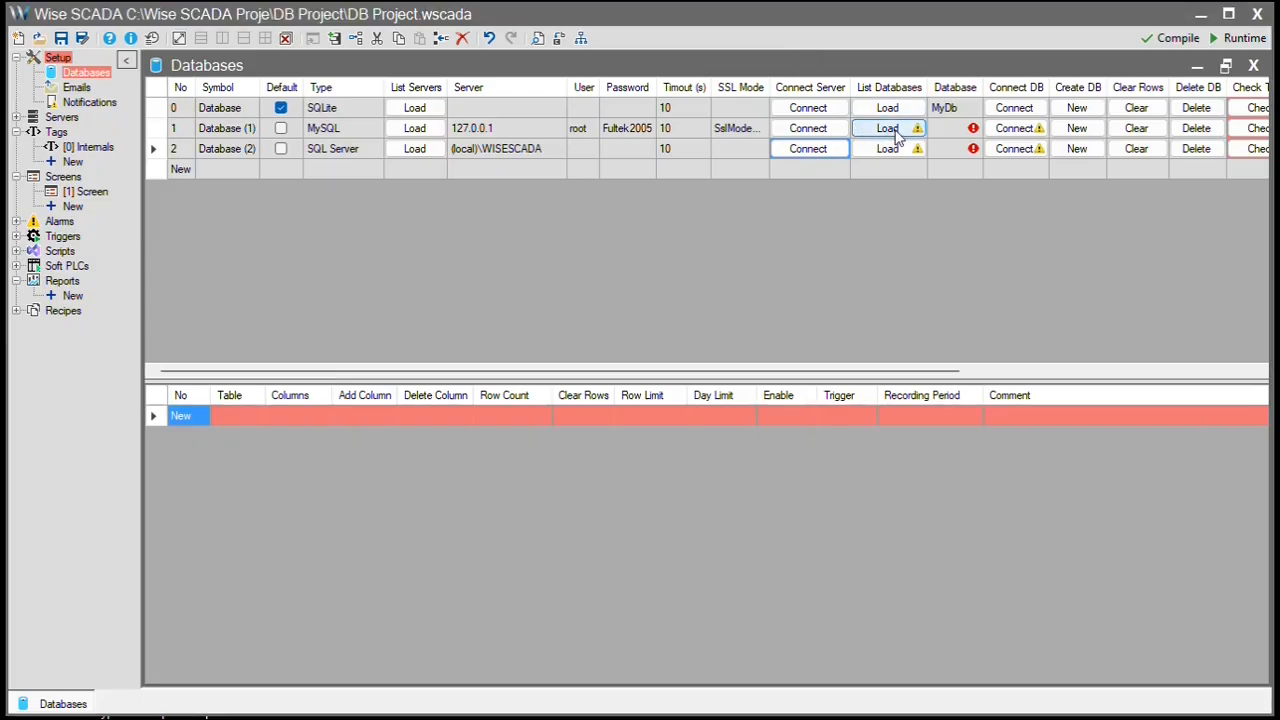
left_click(973, 128)
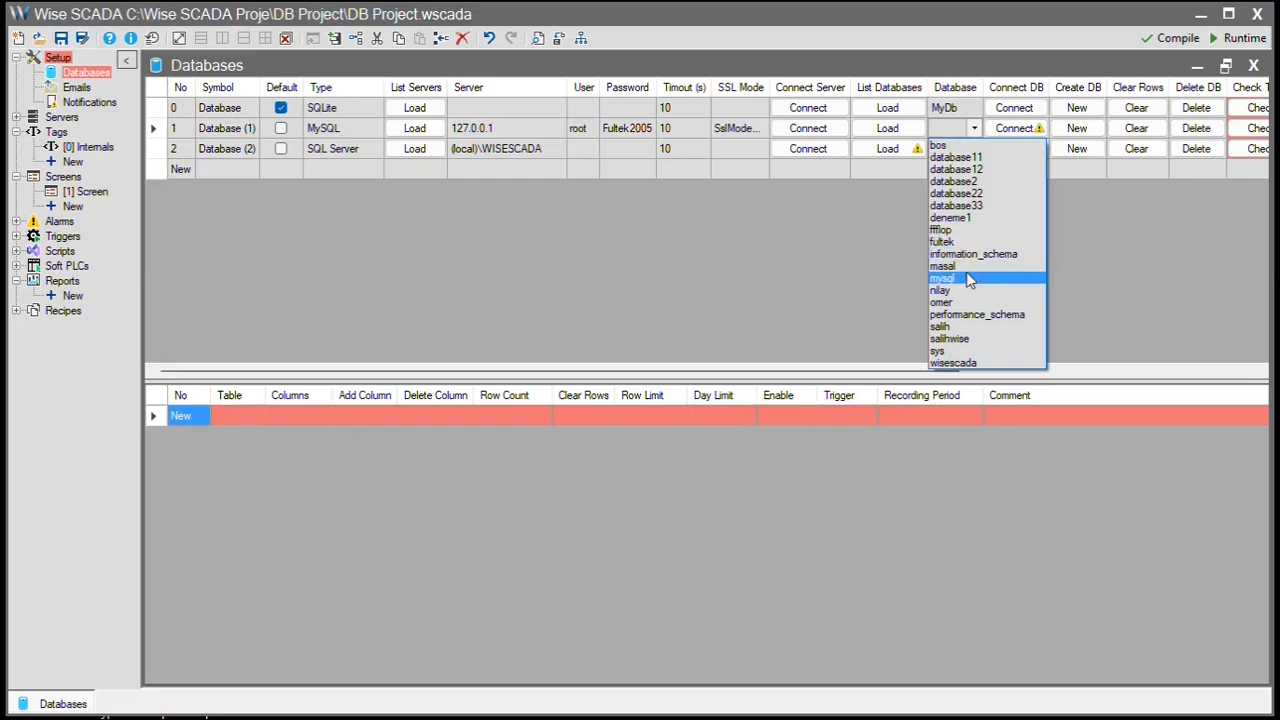
left_click(966, 241)
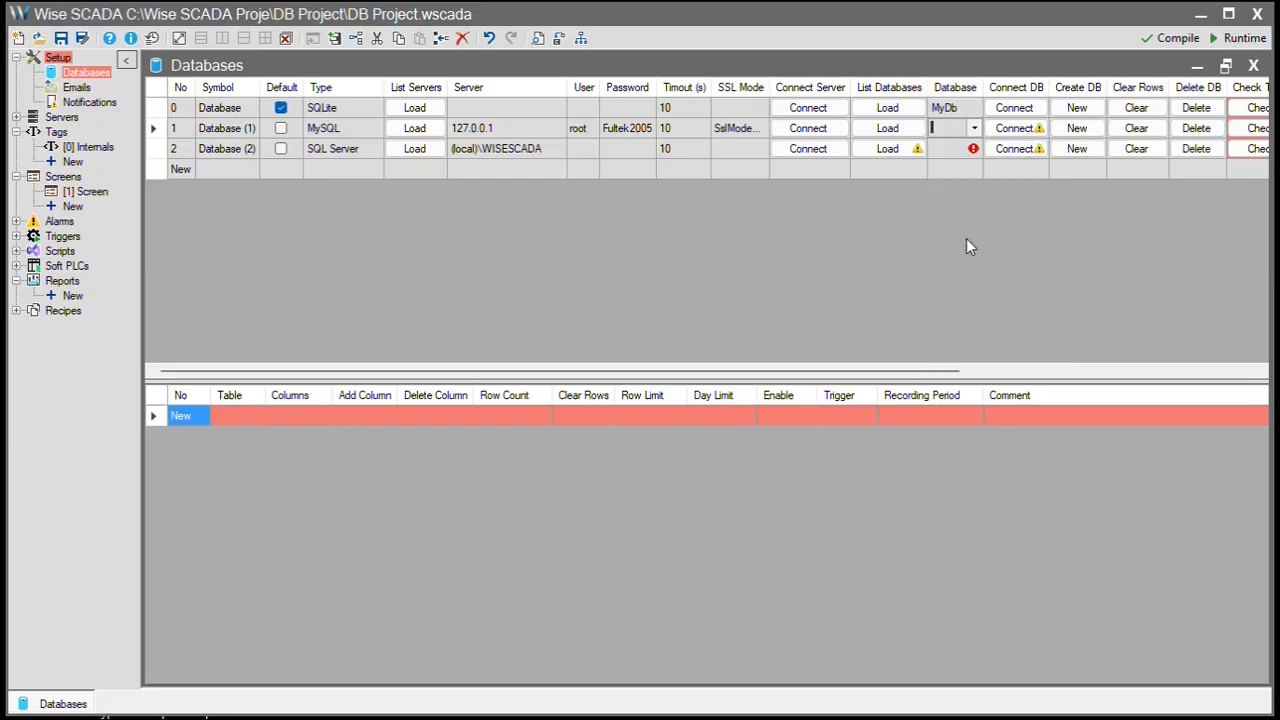
left_click(905, 148)
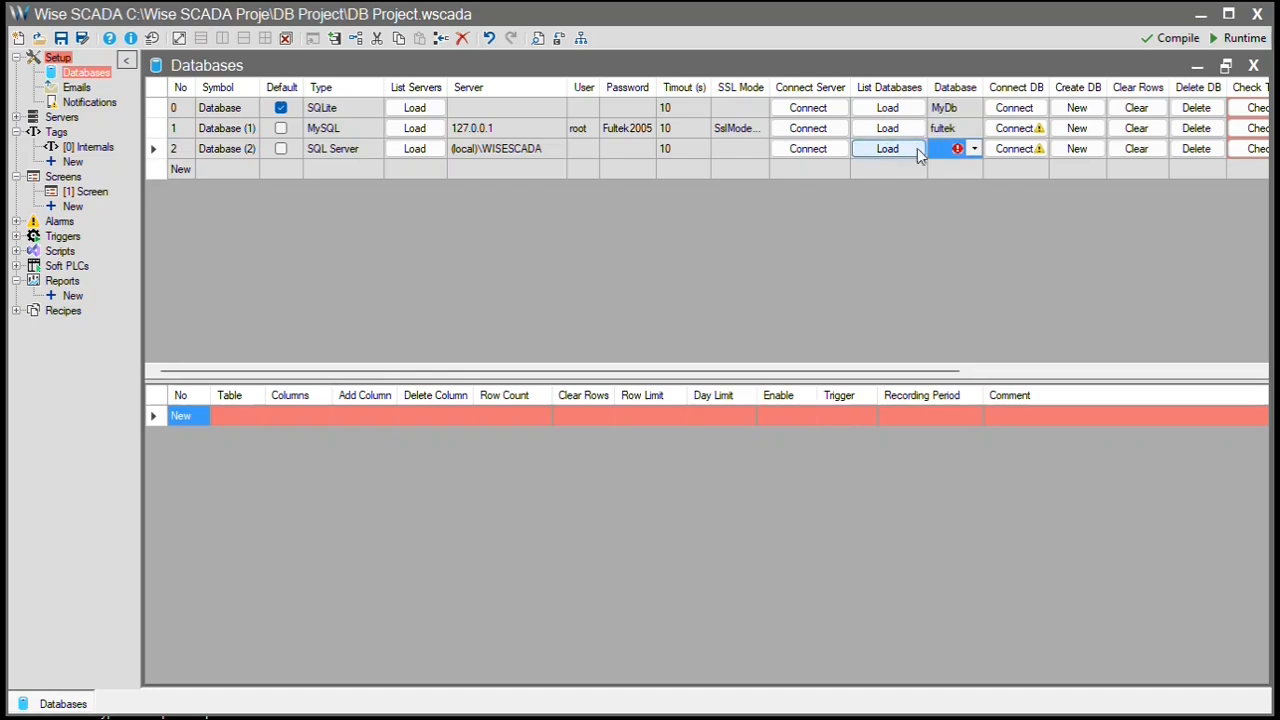
left_click(968, 149)
left_click(974, 149)
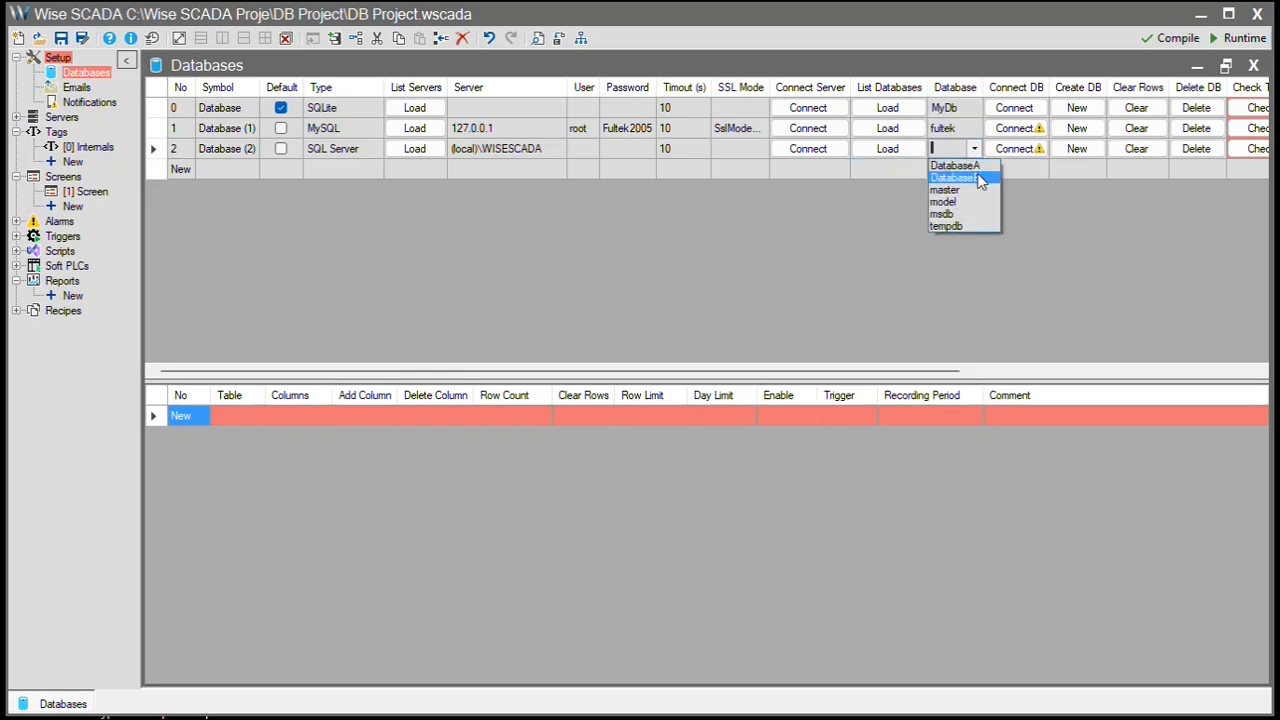
left_click(977, 179)
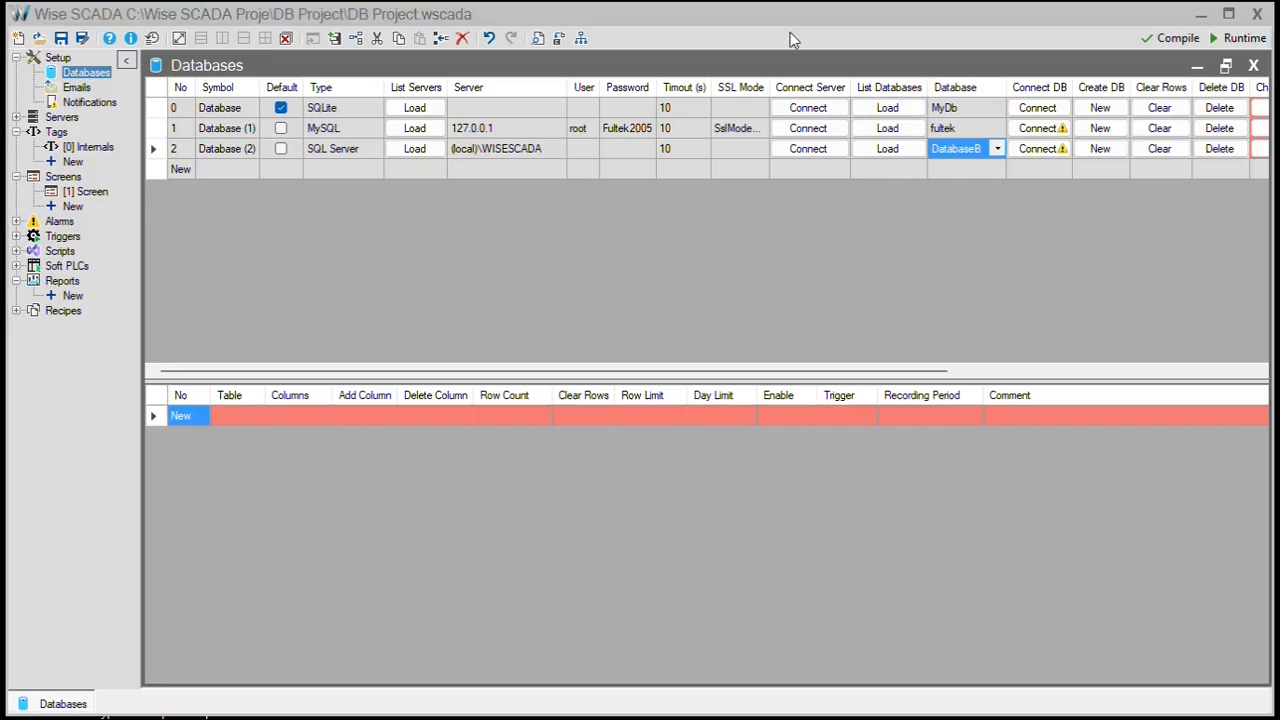
- Connect the DatabaseB and fultek databases, dismissing both success messages
left_click(508, 172)
left_click_drag(508, 167, 603, 155)
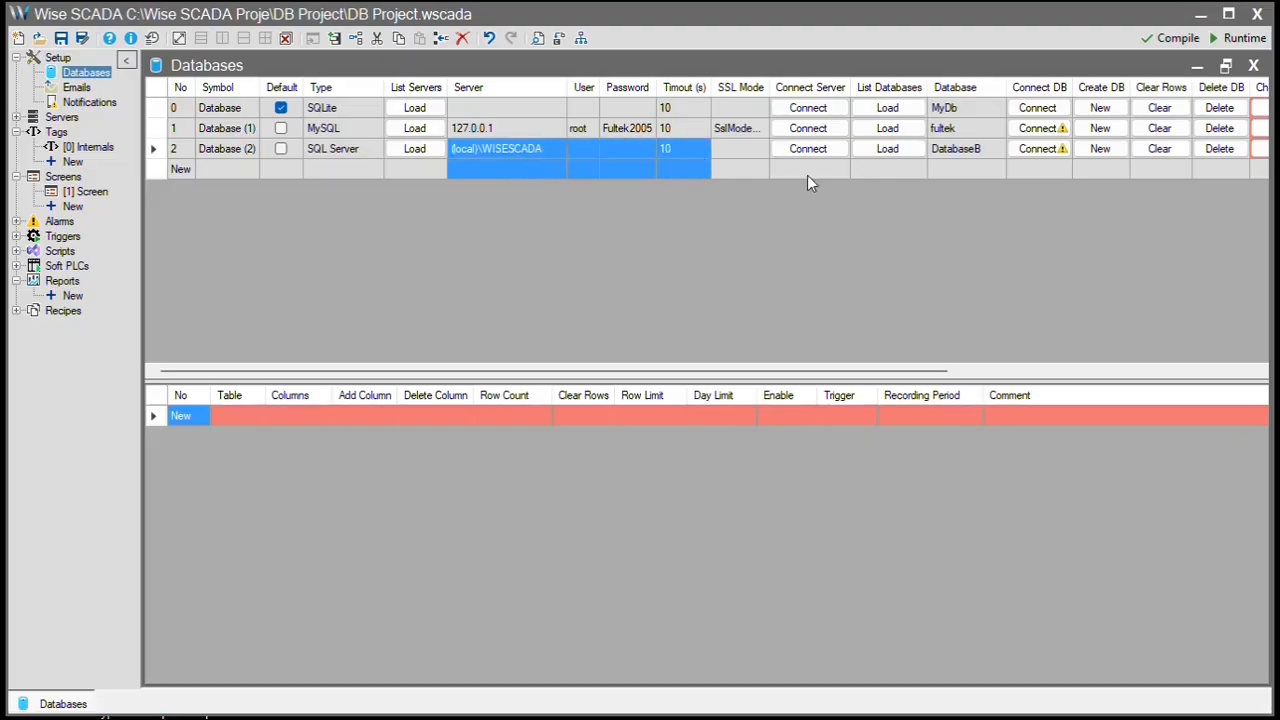
left_click(973, 170)
left_click(986, 155)
left_click(1031, 148)
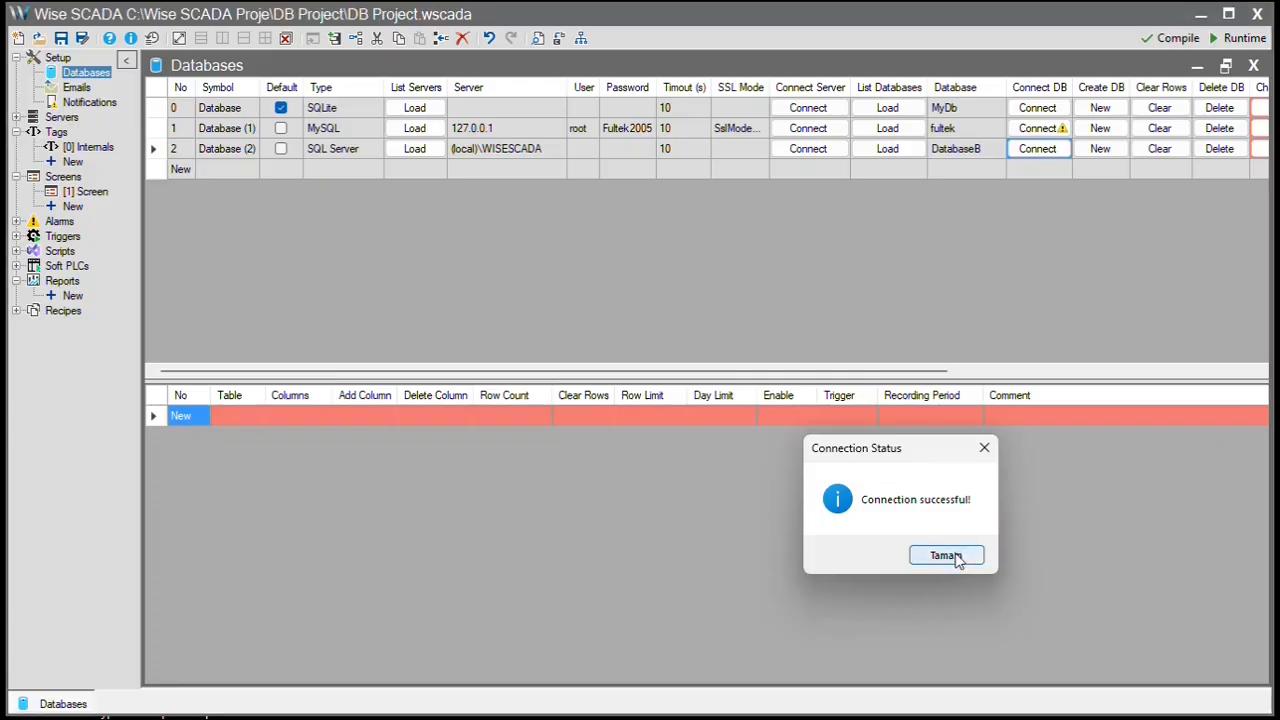
left_click(946, 556)
left_click(1052, 130)
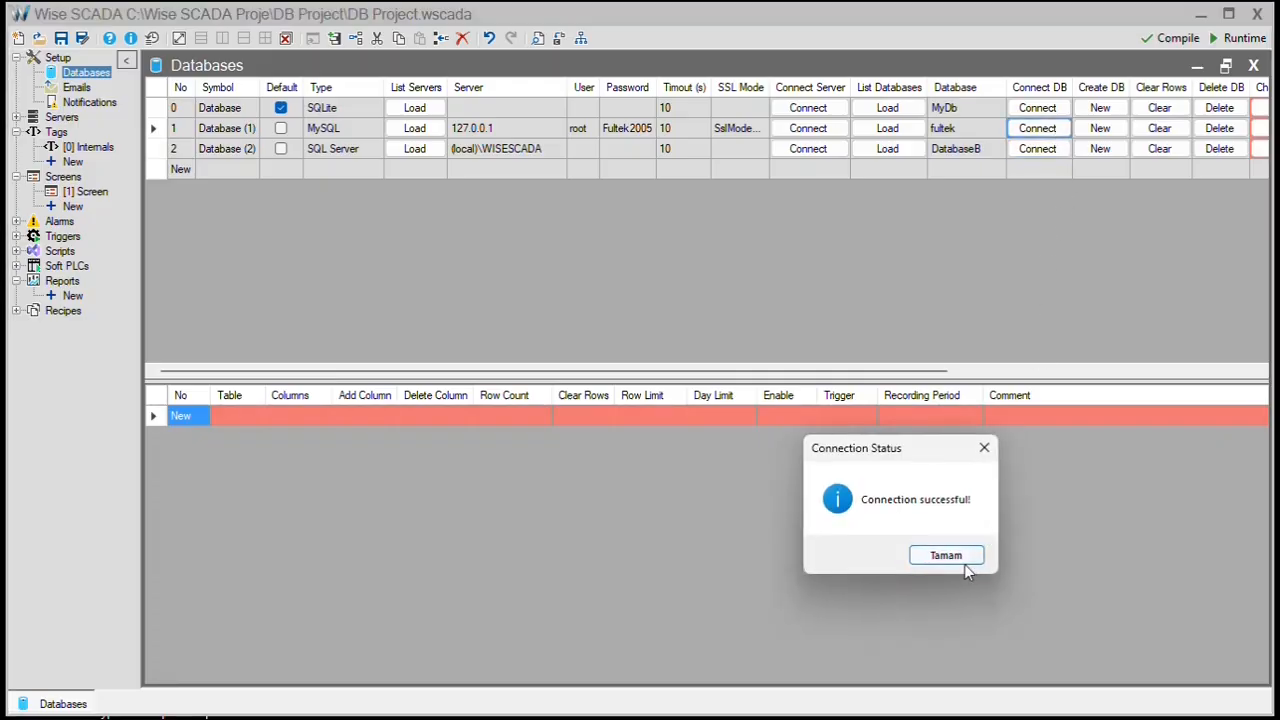
left_click(955, 558)
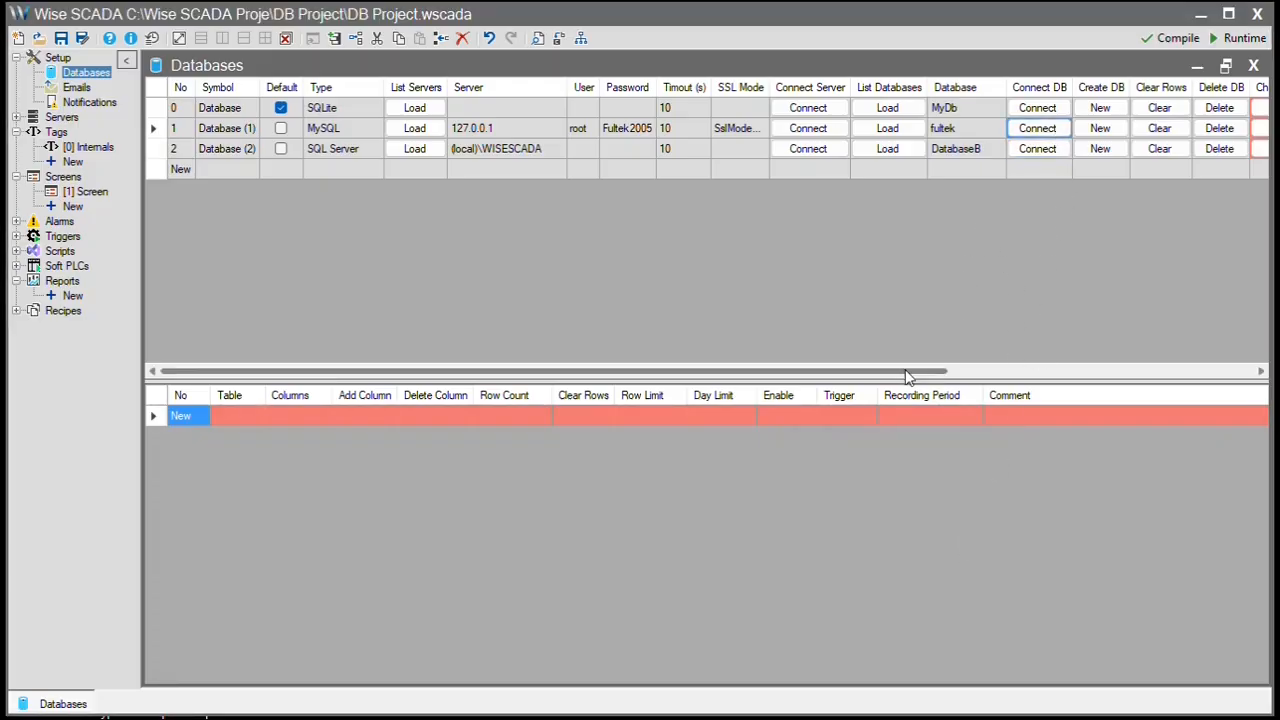
left_click_drag(906, 371, 1029, 389)
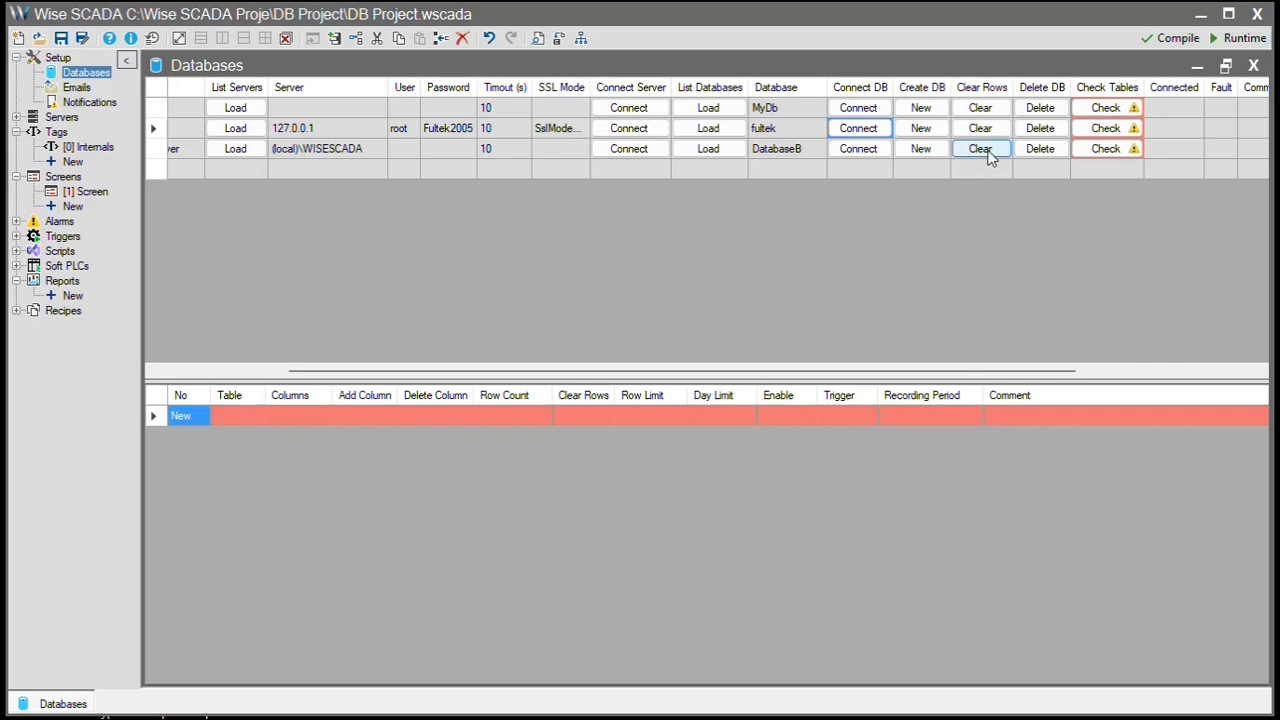
- Check MyDb's tables and review the Events and Table1 column lists
left_click(813, 155)
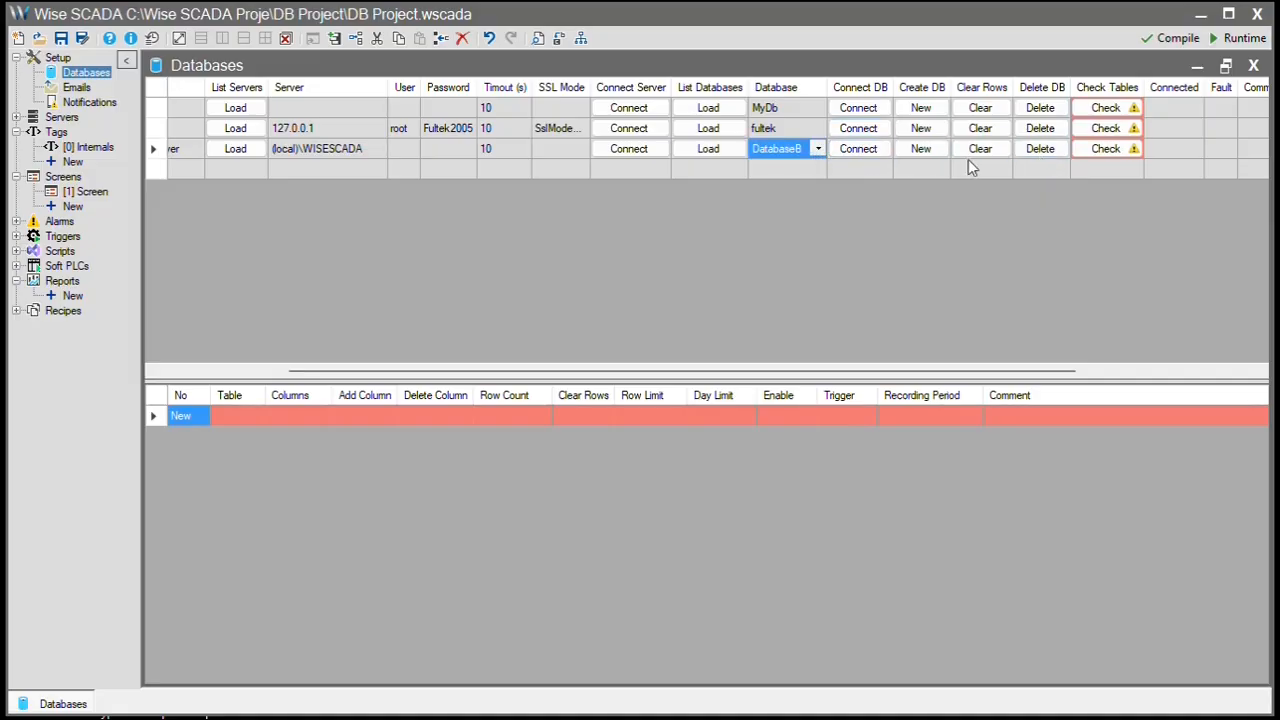
left_click(1106, 107)
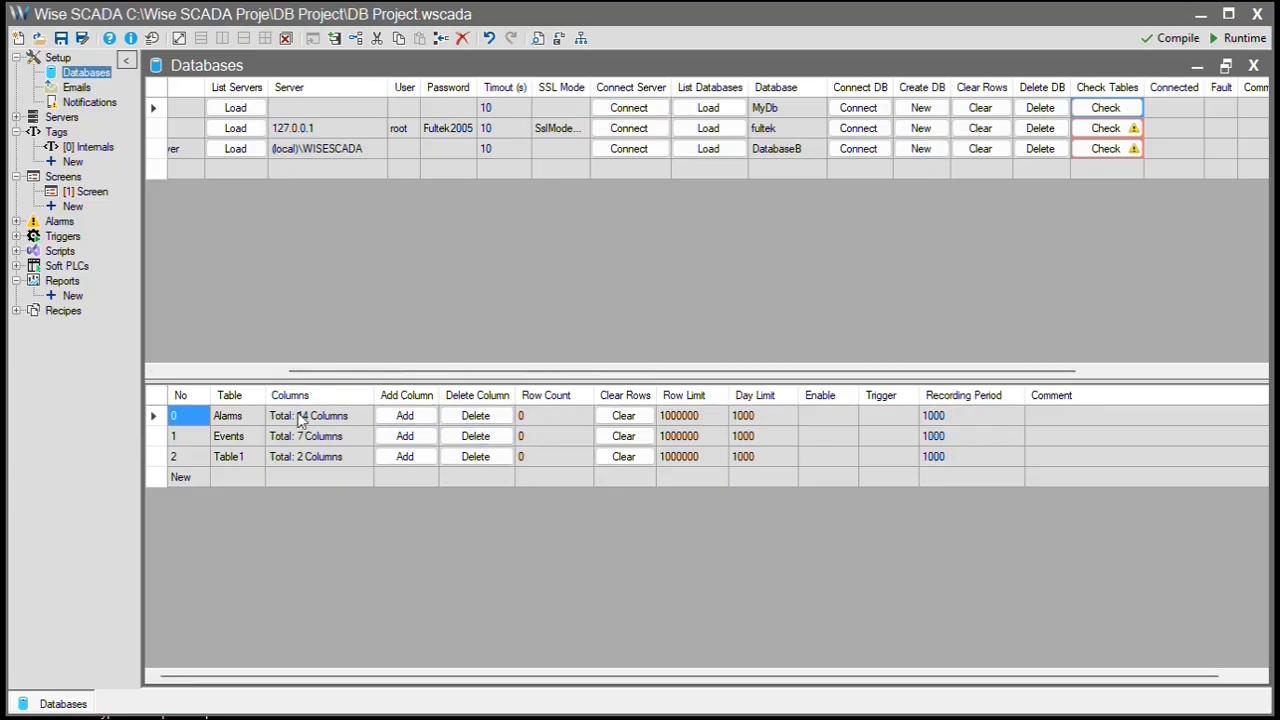
left_click(357, 436)
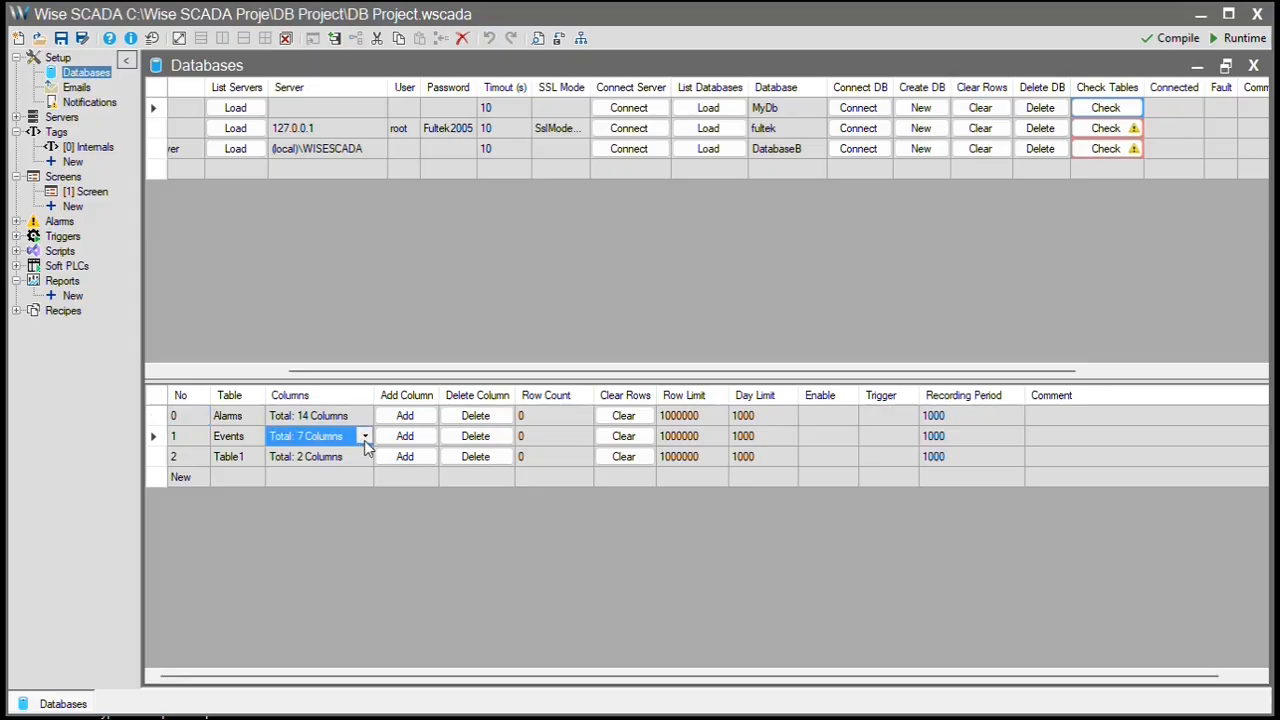
left_click(365, 438)
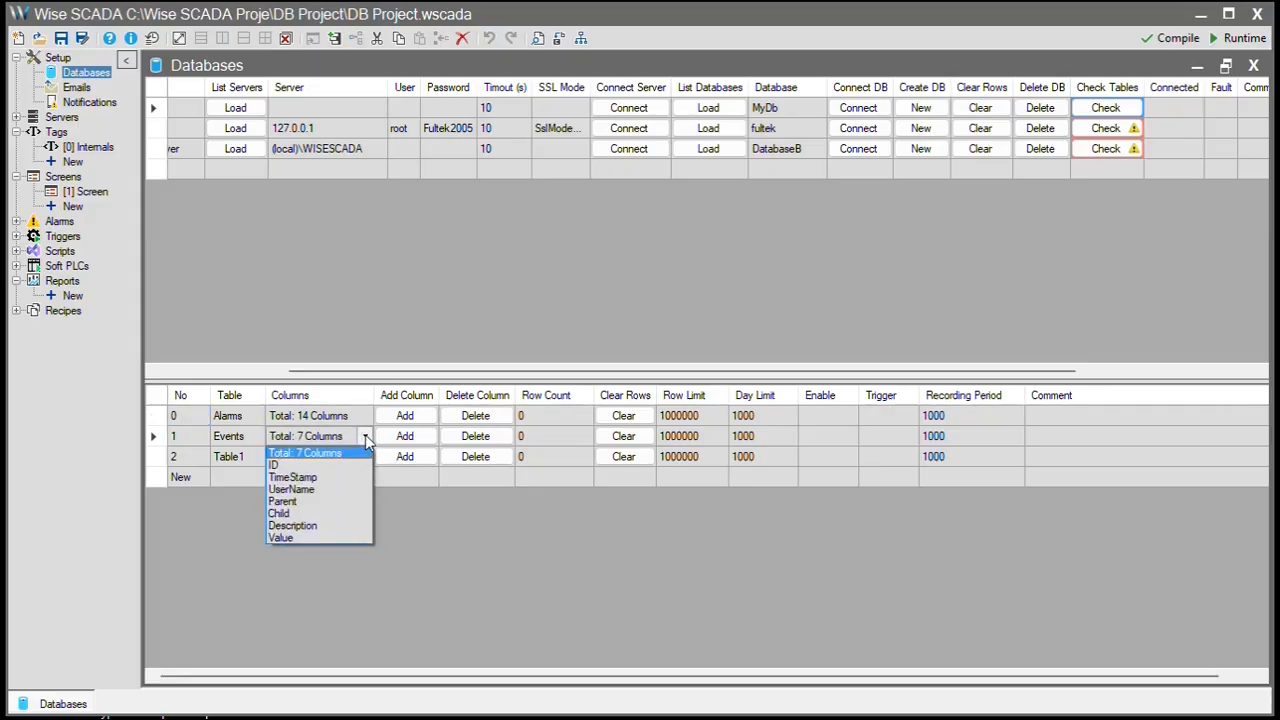
left_click(365, 435)
left_click(342, 455)
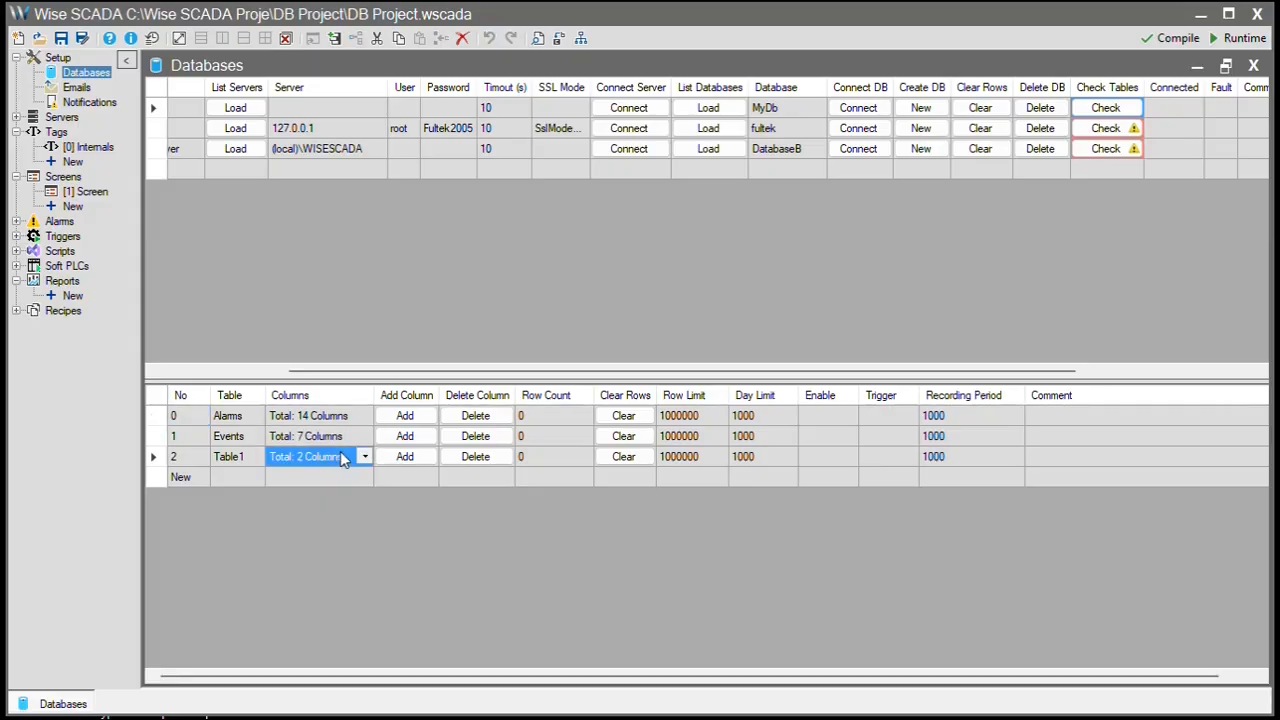
- Run the table check on fultek and DatabaseB, then list fultek's tables
left_click(1107, 130)
left_click(1108, 150)
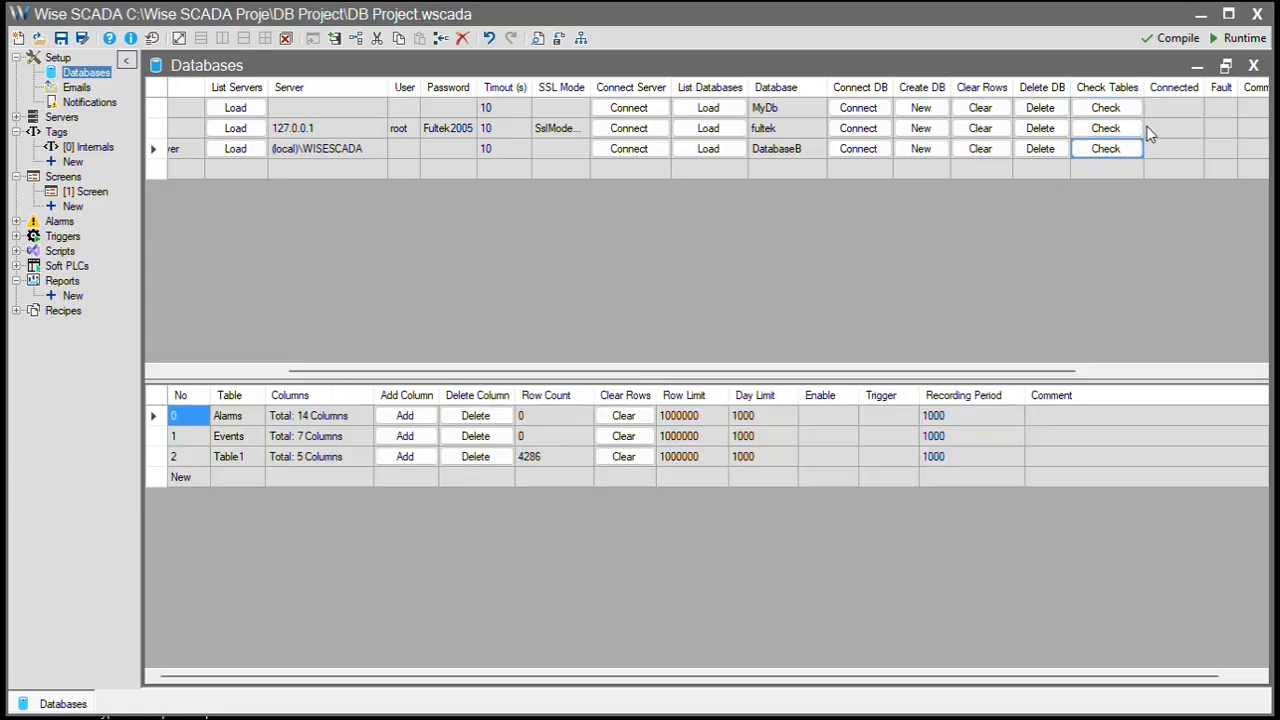
left_click(1155, 131)
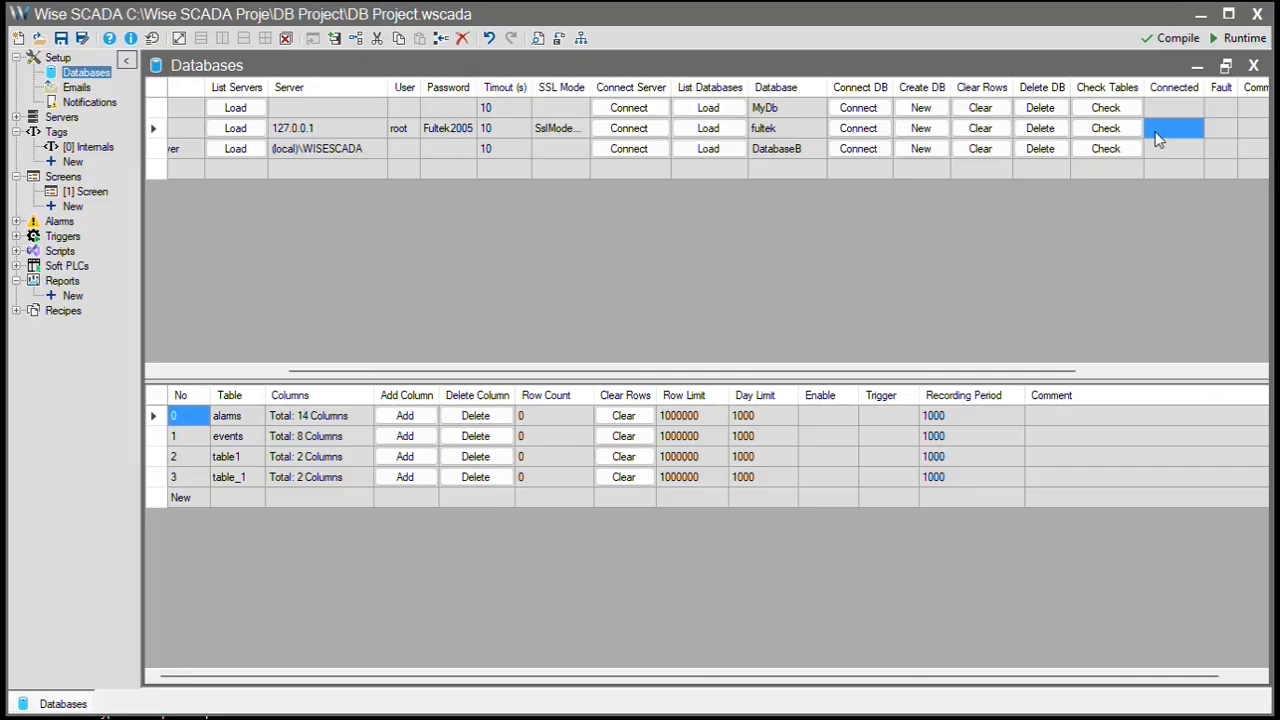
left_click(241, 419)
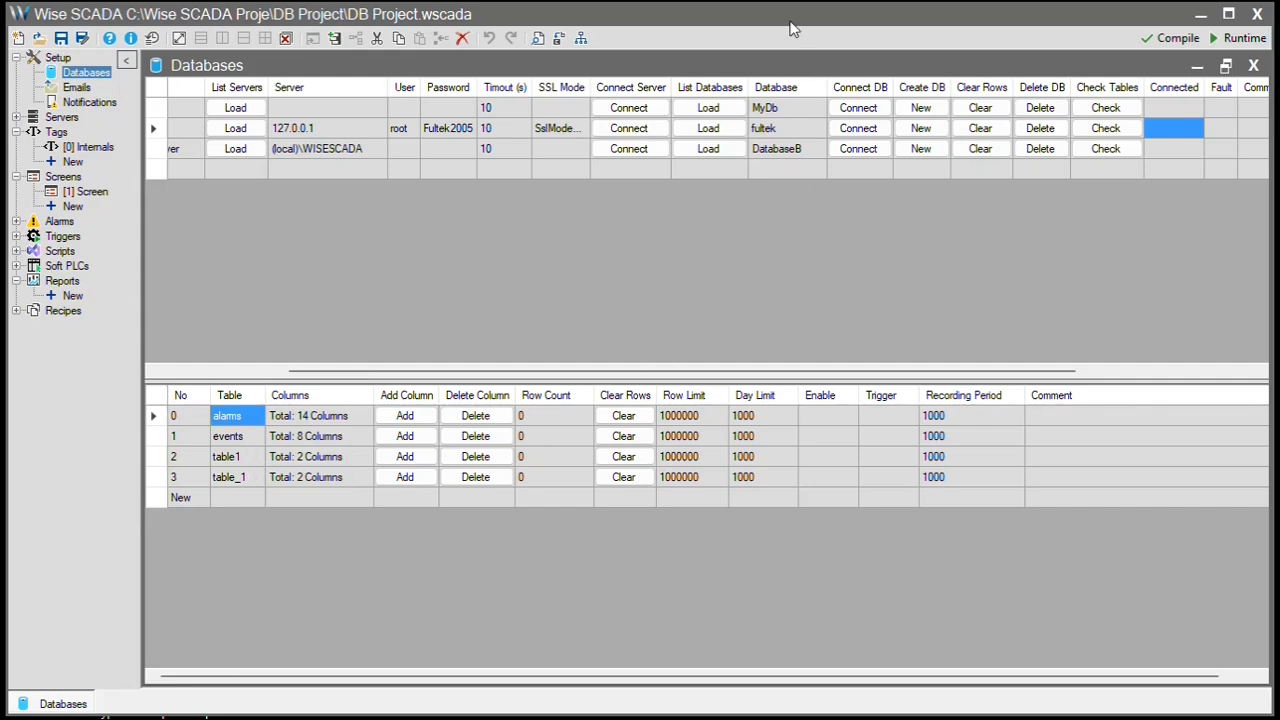
left_click_drag(652, 373, 340, 373)
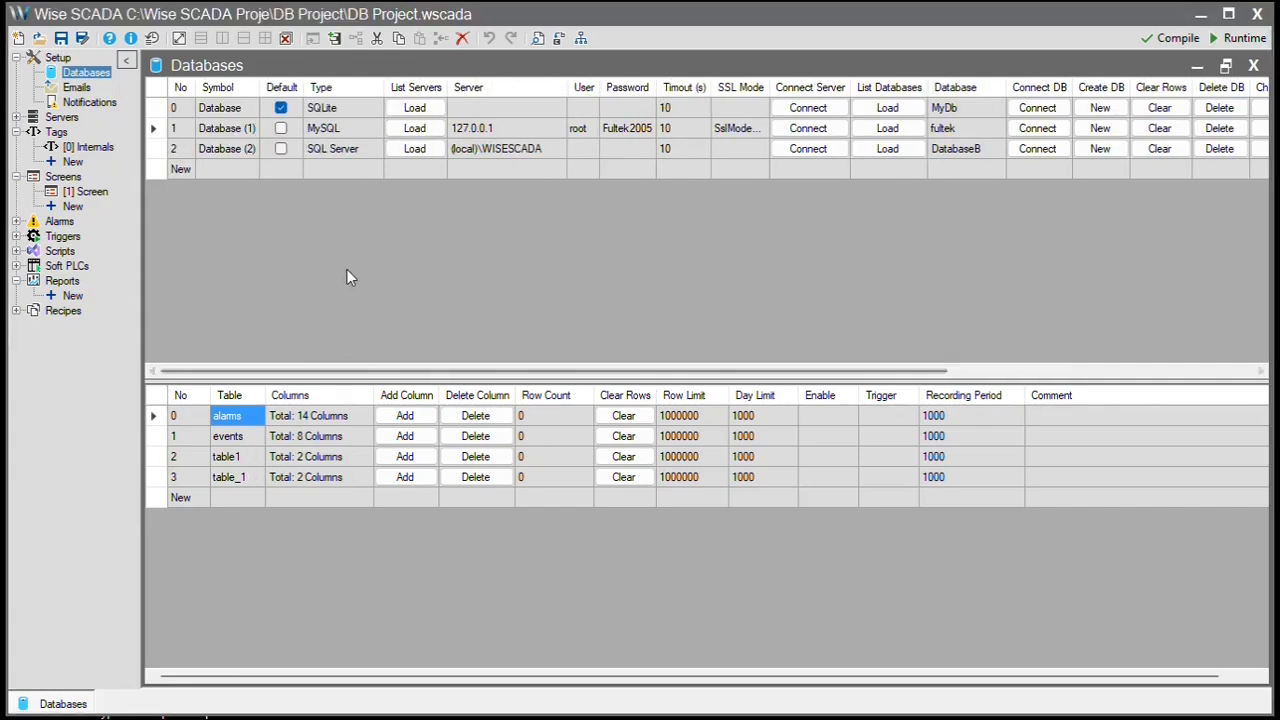
- Review MyDb's Alarms and Events tables and the MySQL tables table1 and table_1
left_click(295, 110)
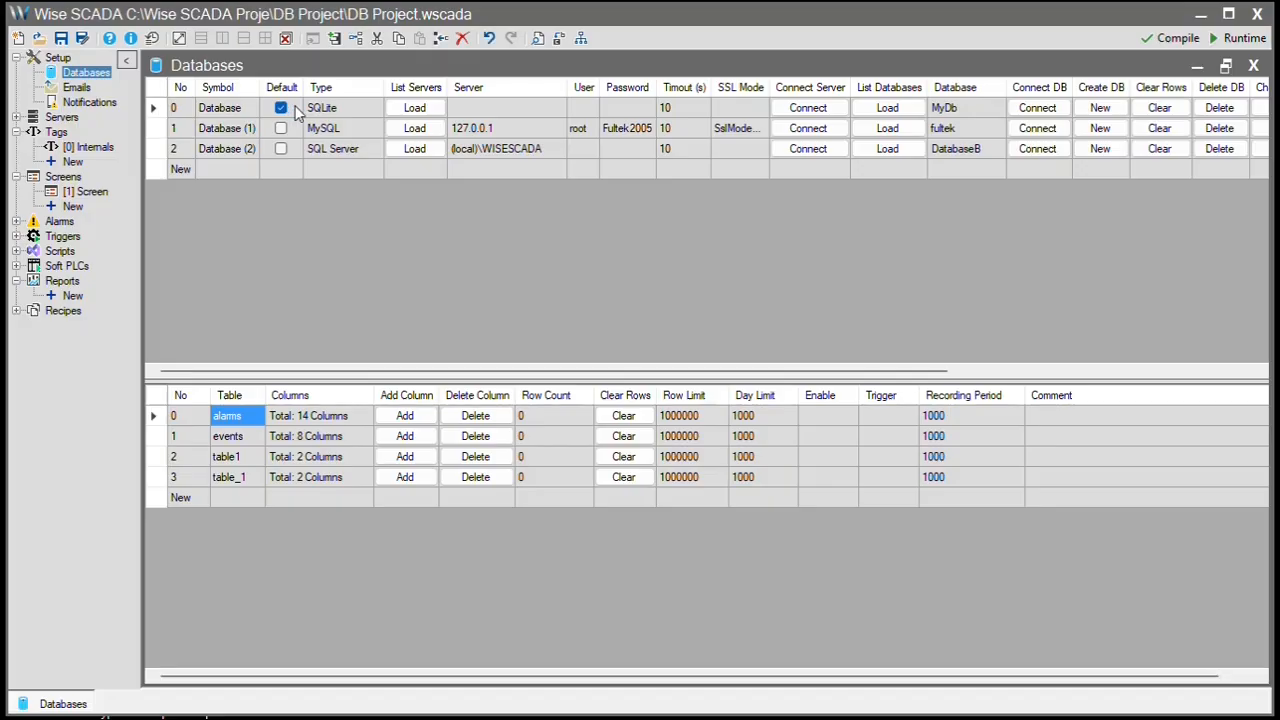
left_click(240, 419)
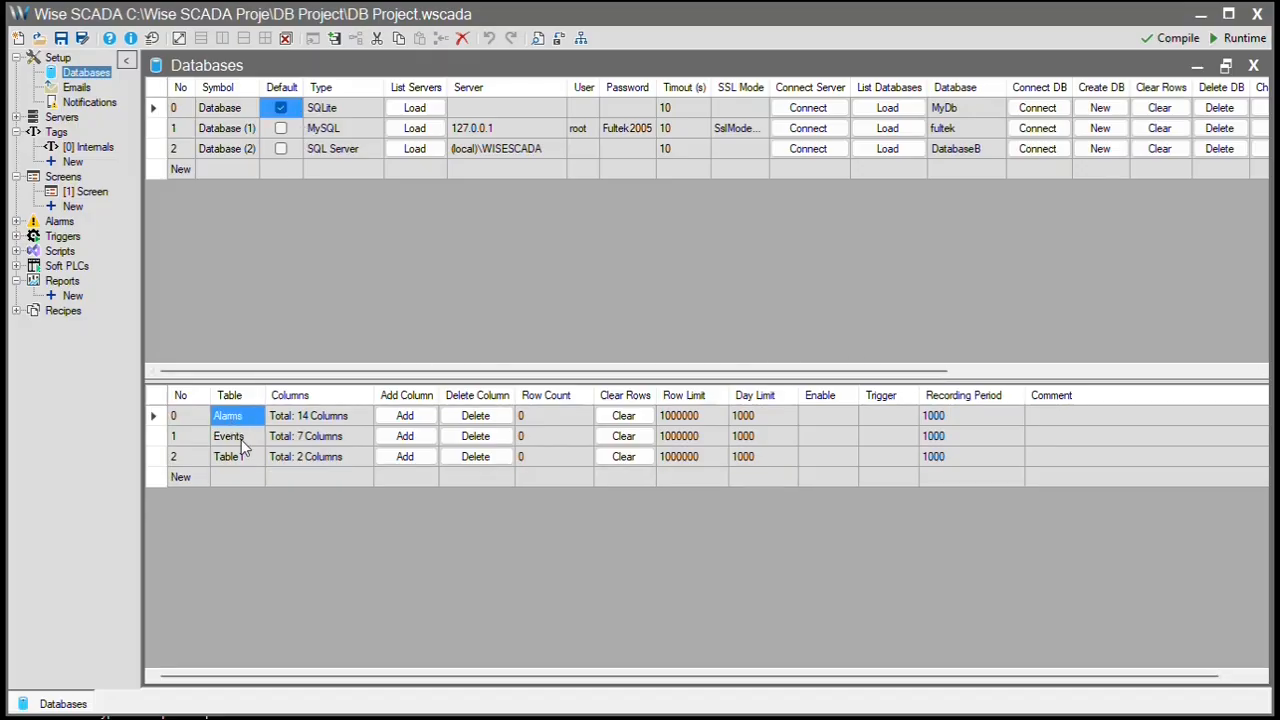
left_click(240, 440)
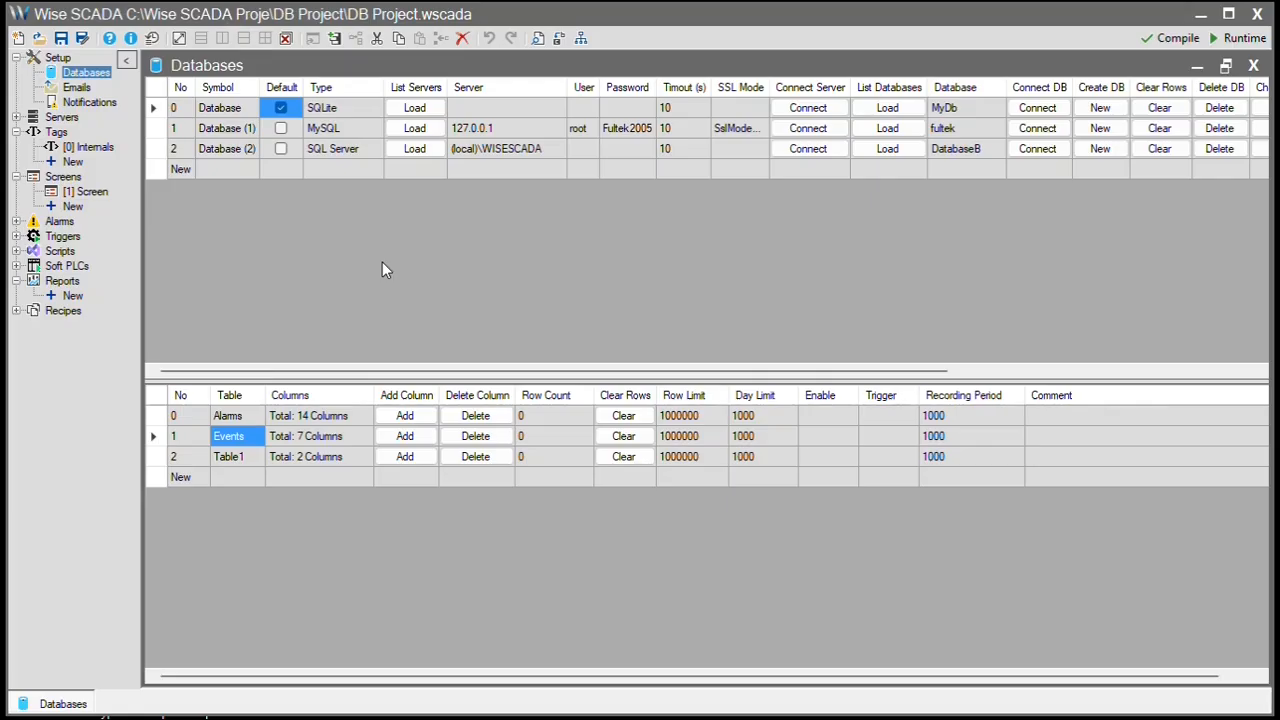
left_click(327, 132)
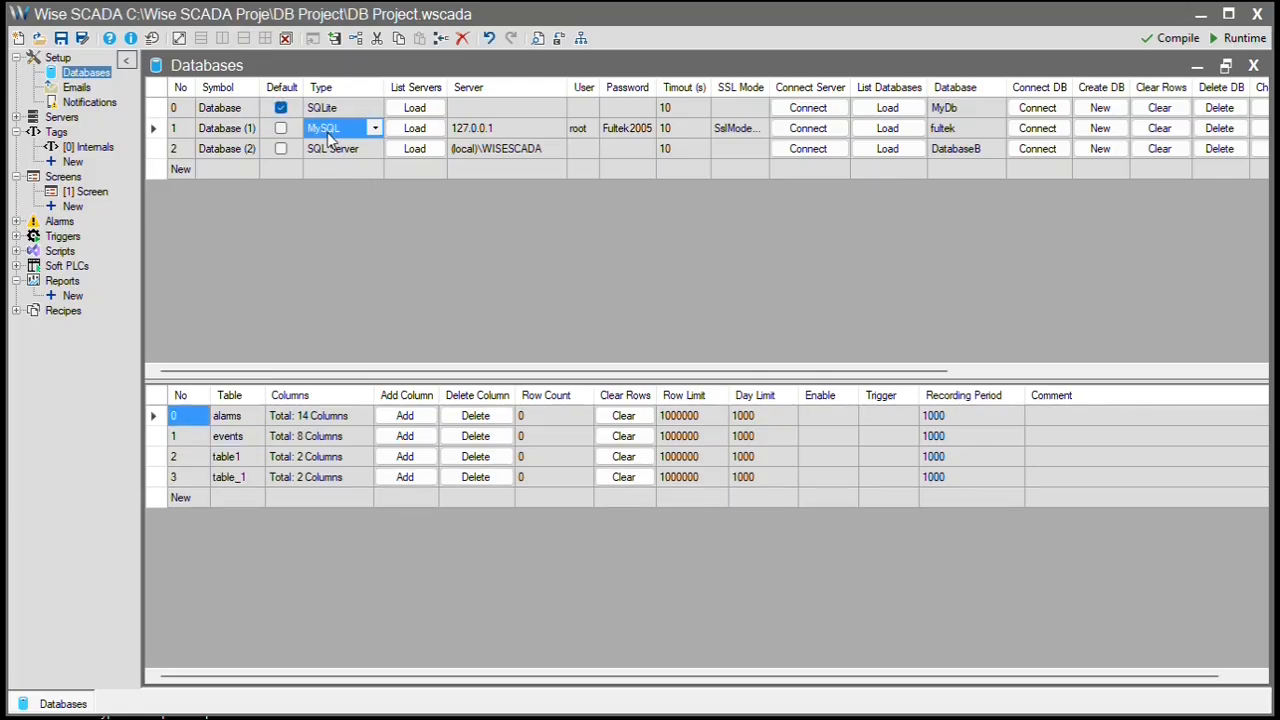
left_click(250, 457)
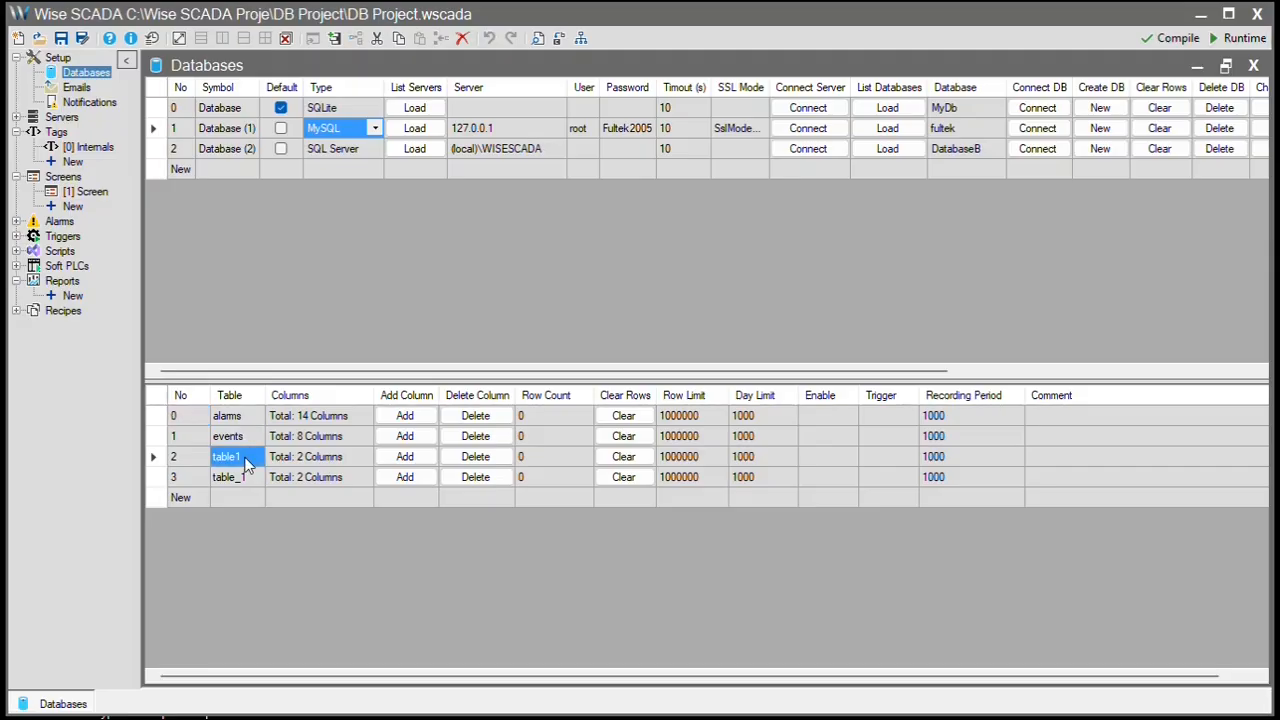
left_click(249, 478)
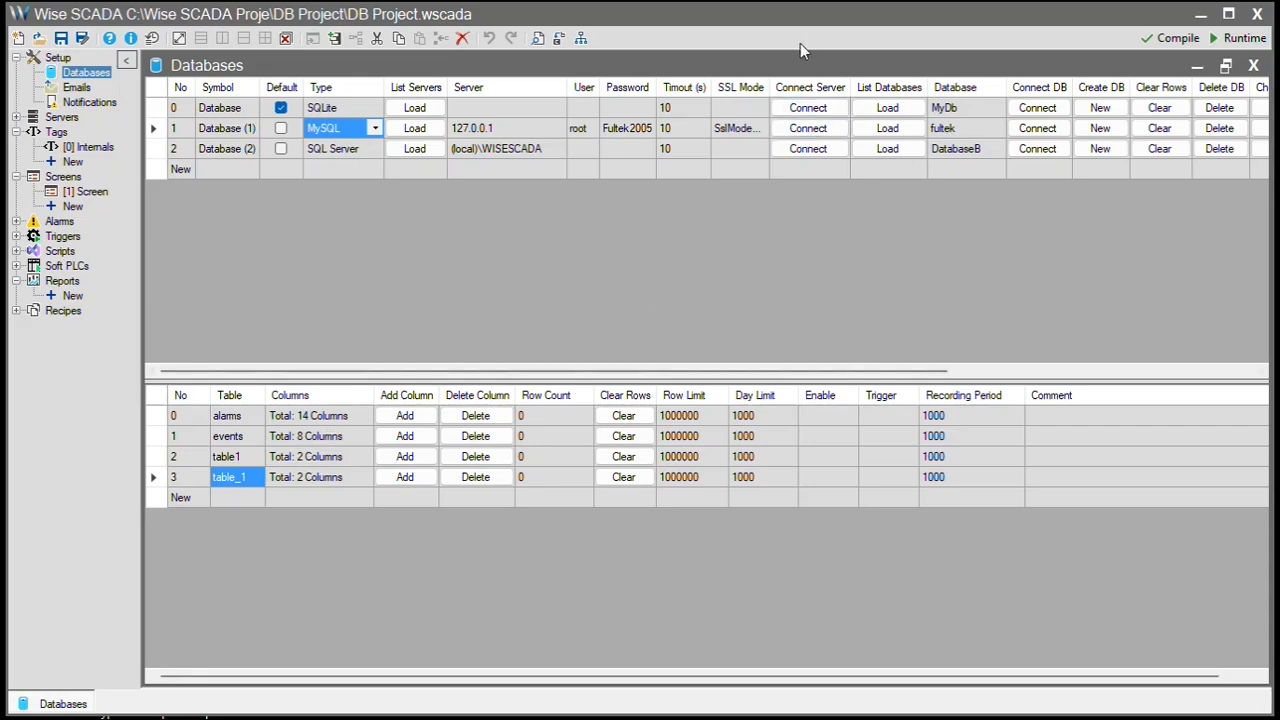
- Add an Internal protocol tag group with three new tags
left_click(70, 162)
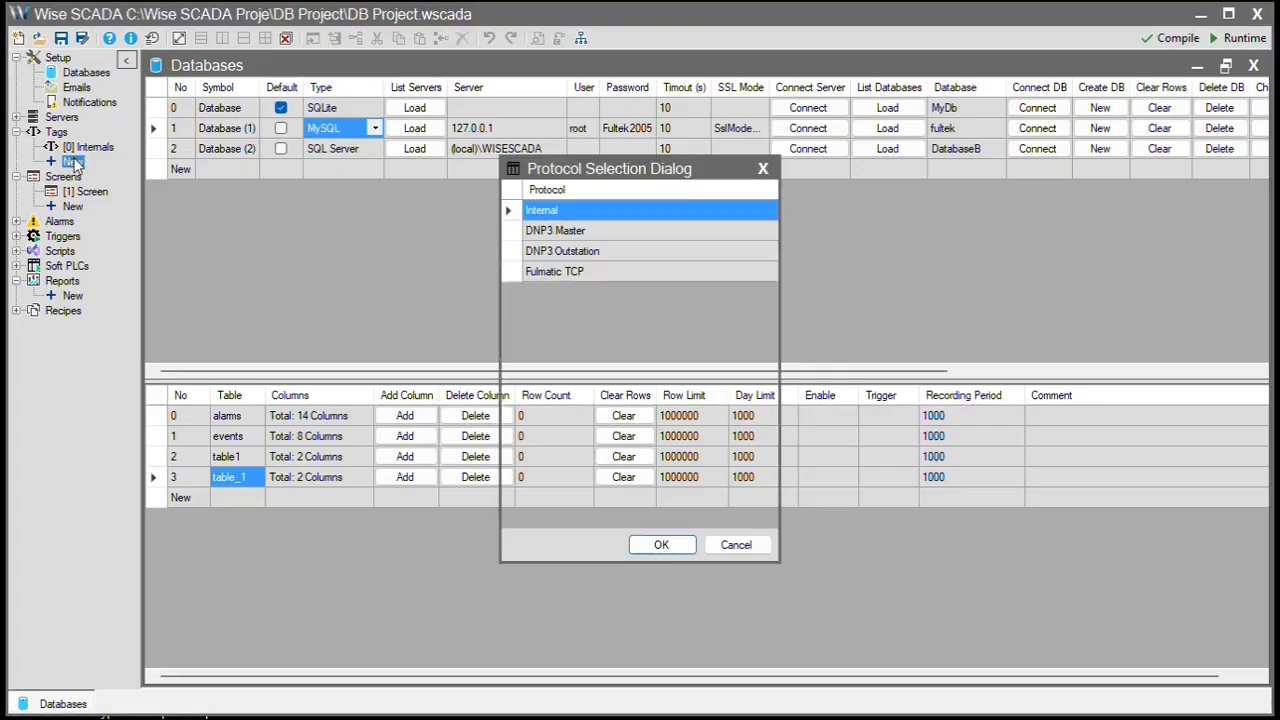
left_click(661, 548)
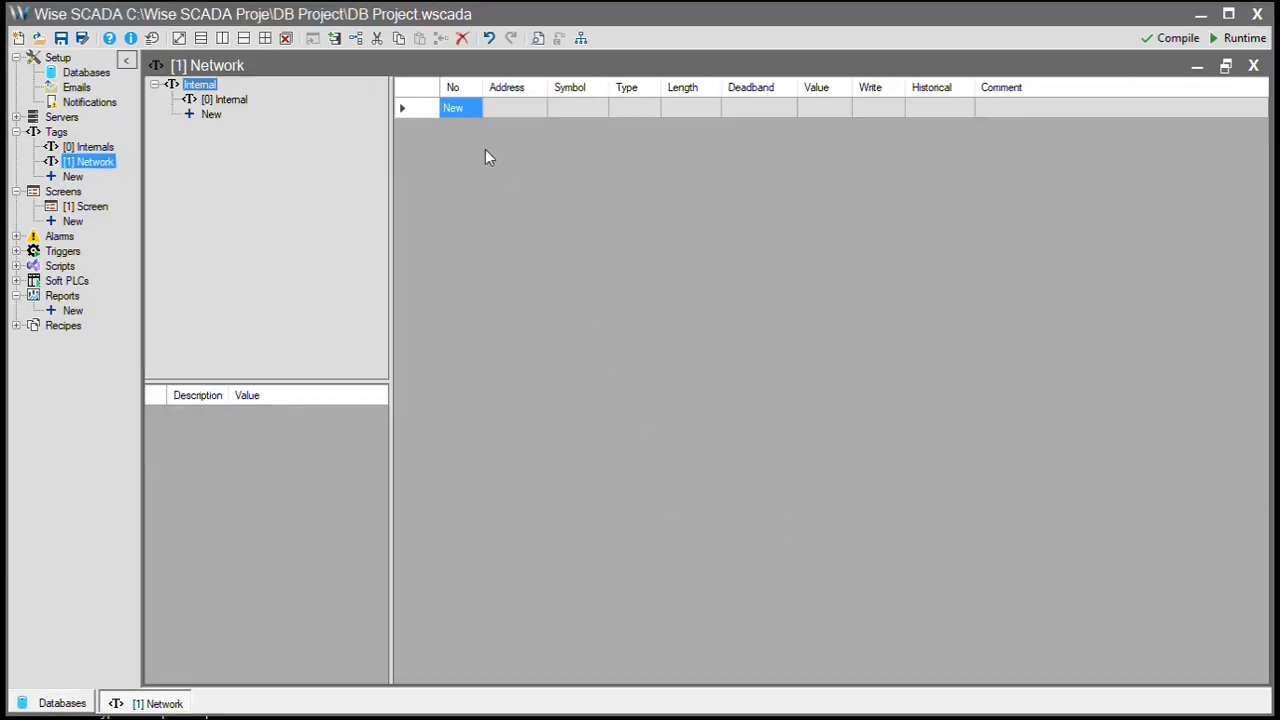
left_click(465, 111)
left_click(465, 130)
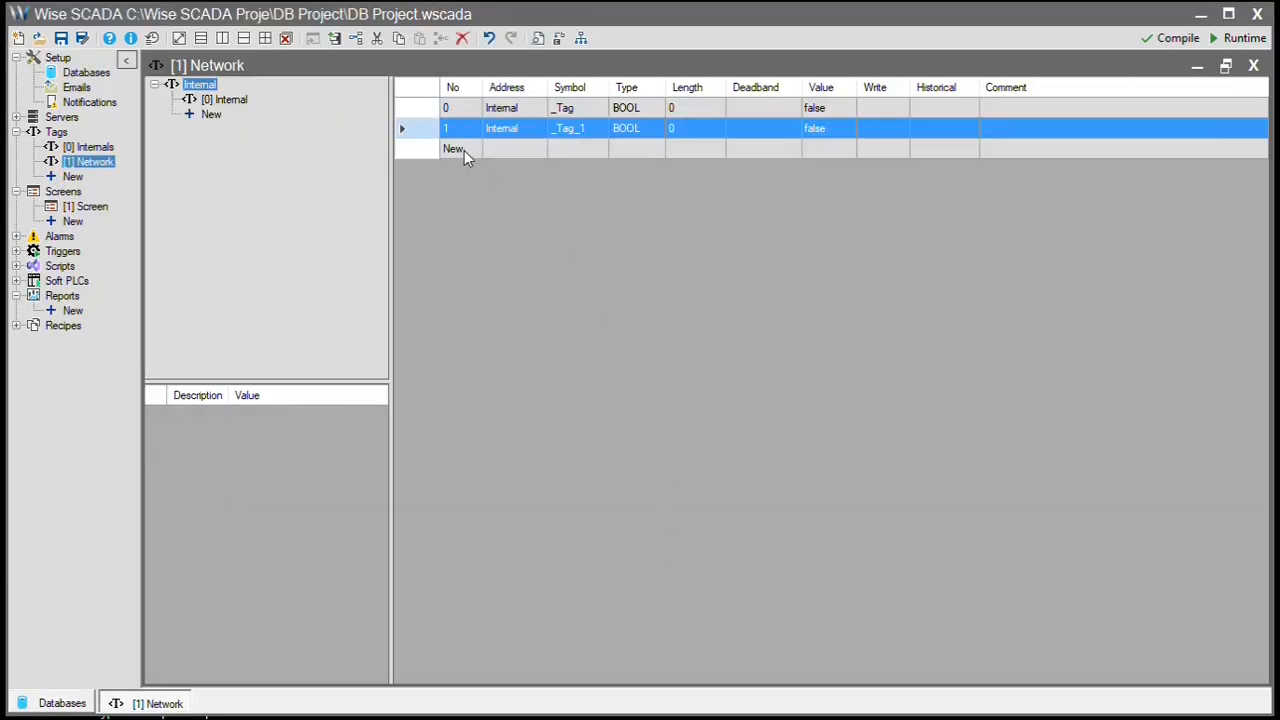
left_click(465, 152)
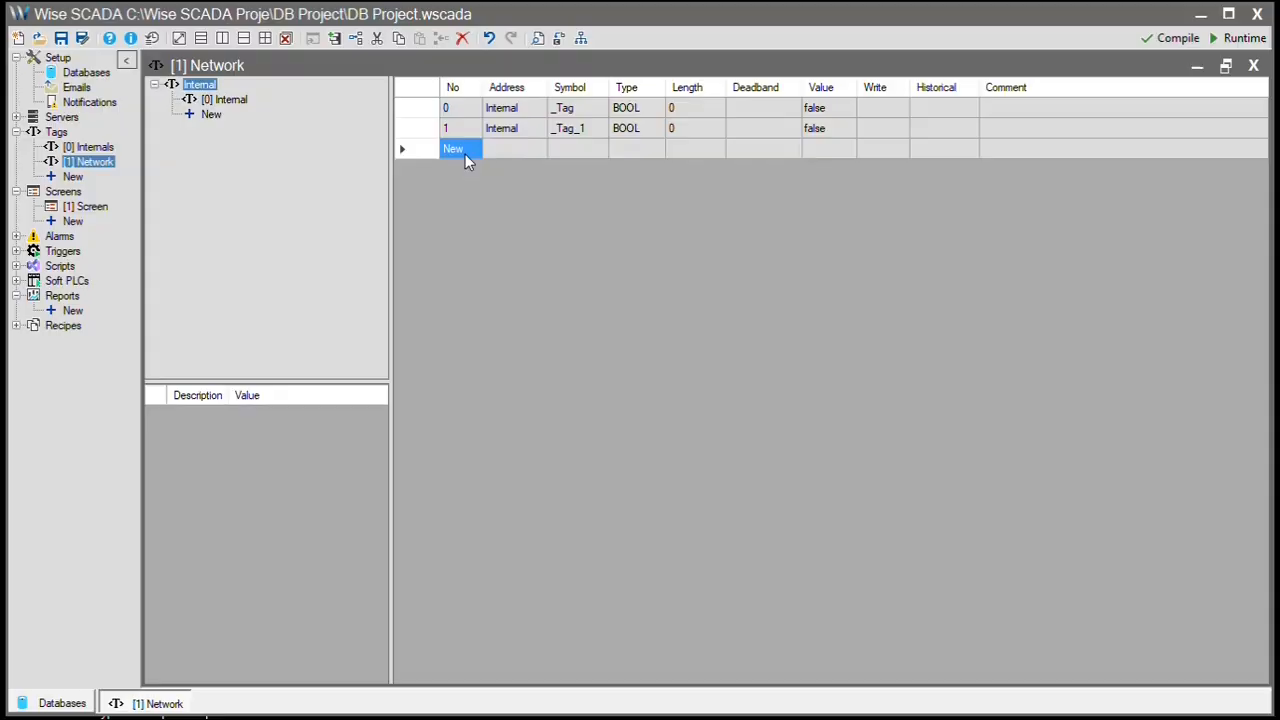
- Name the three tags Connected, Fault and Enable
left_click(588, 108)
left_click(593, 109)
type("C")
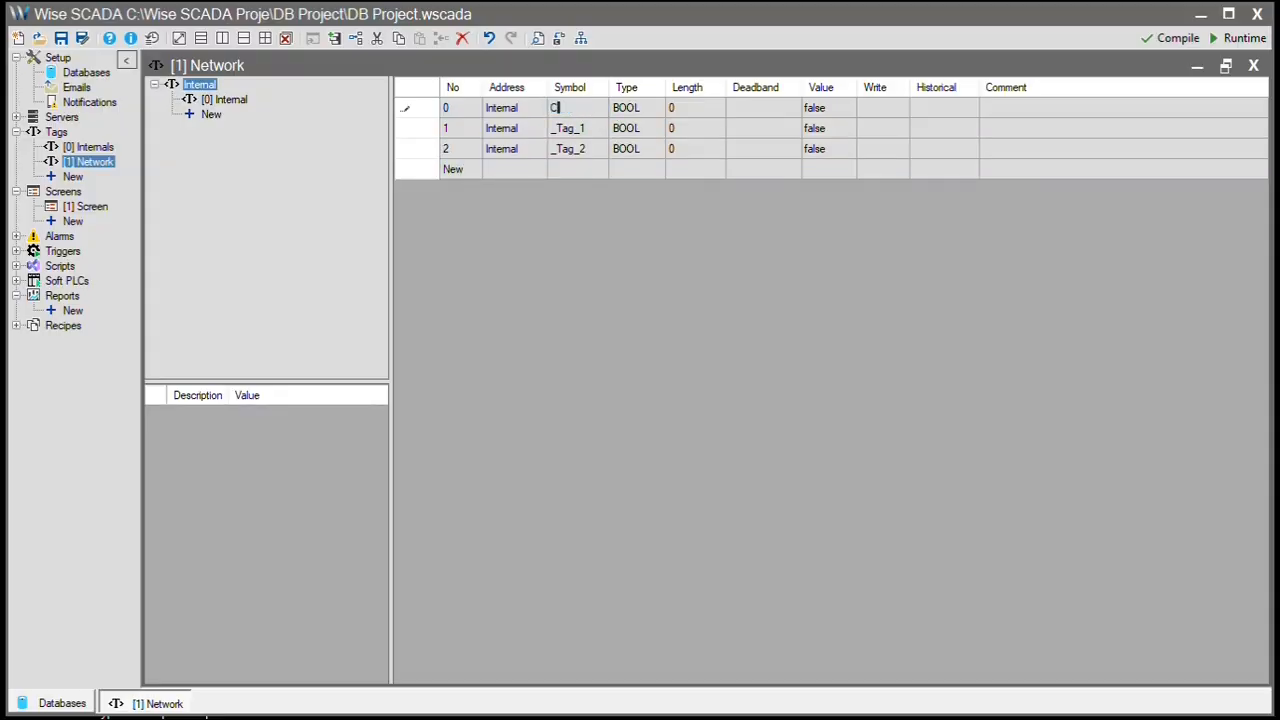
type("onnected")
key("Return")
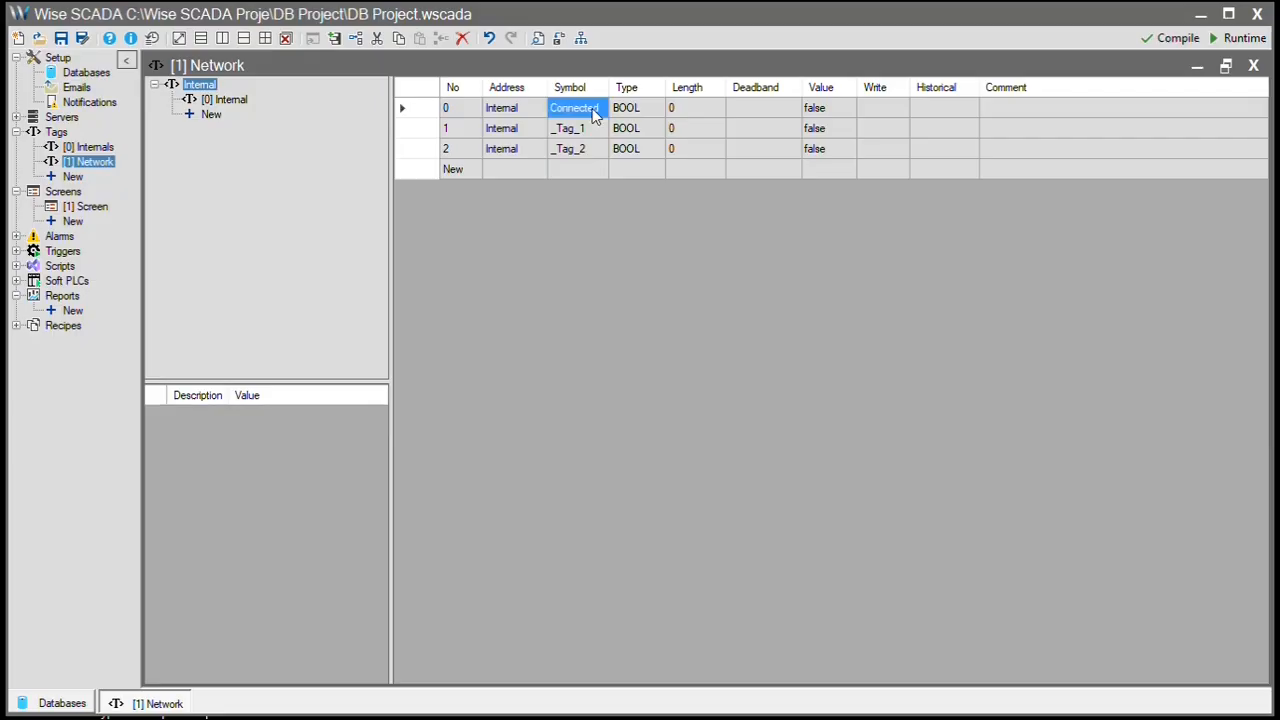
key("Down")
type("Fault")
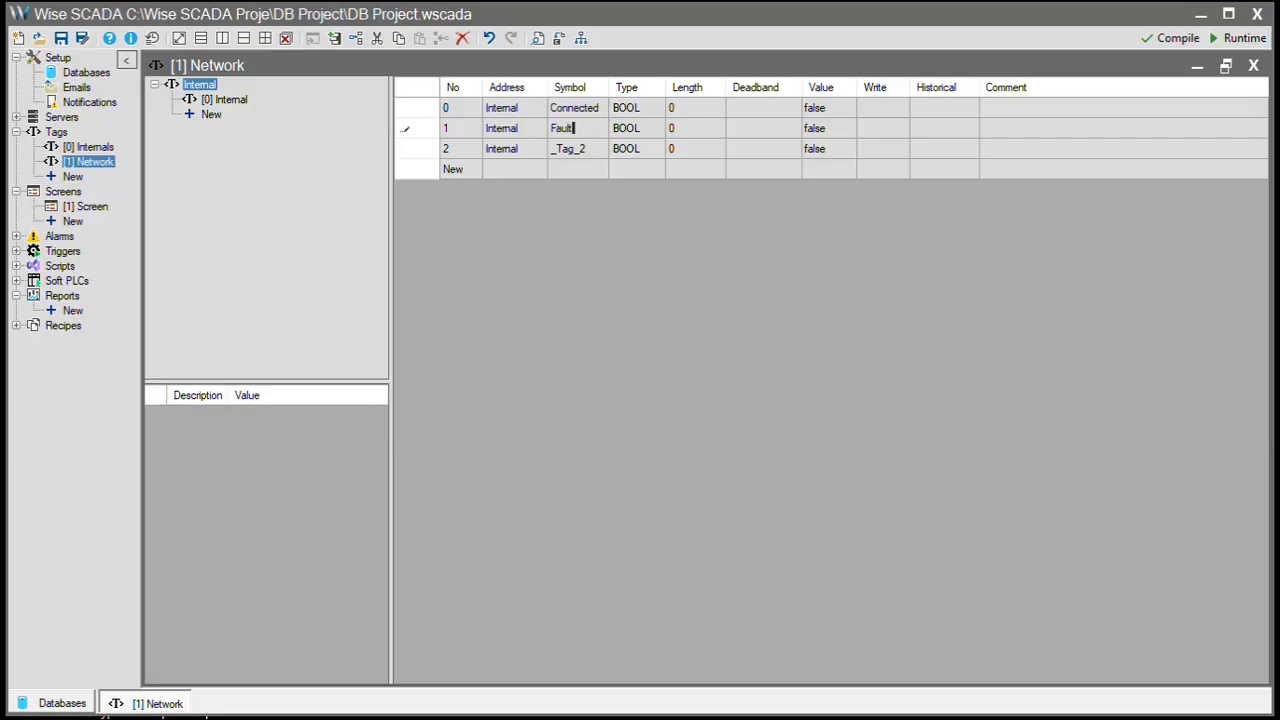
key("Return")
left_click(589, 149)
type("Enable")
key("Return")
- Add tags _Tag and _Tag_1, make both DINT, and close the Network tag list
left_click(503, 175)
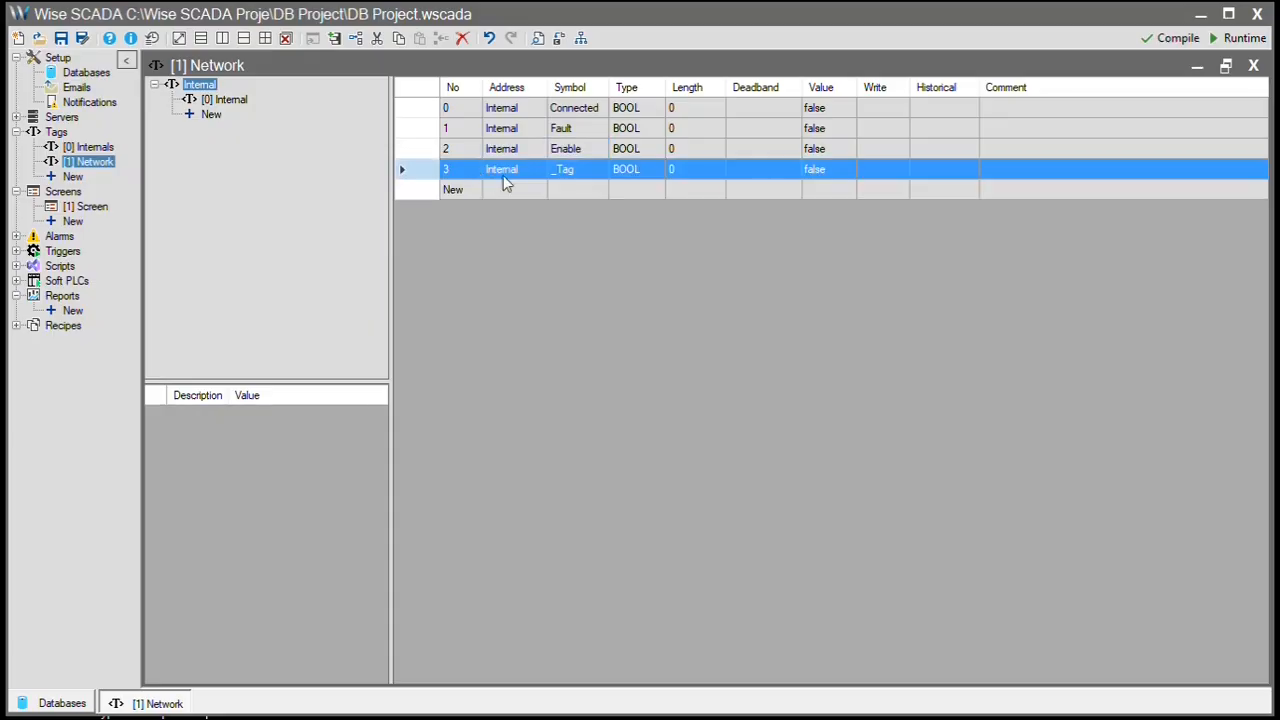
left_click(558, 191)
left_click(654, 169)
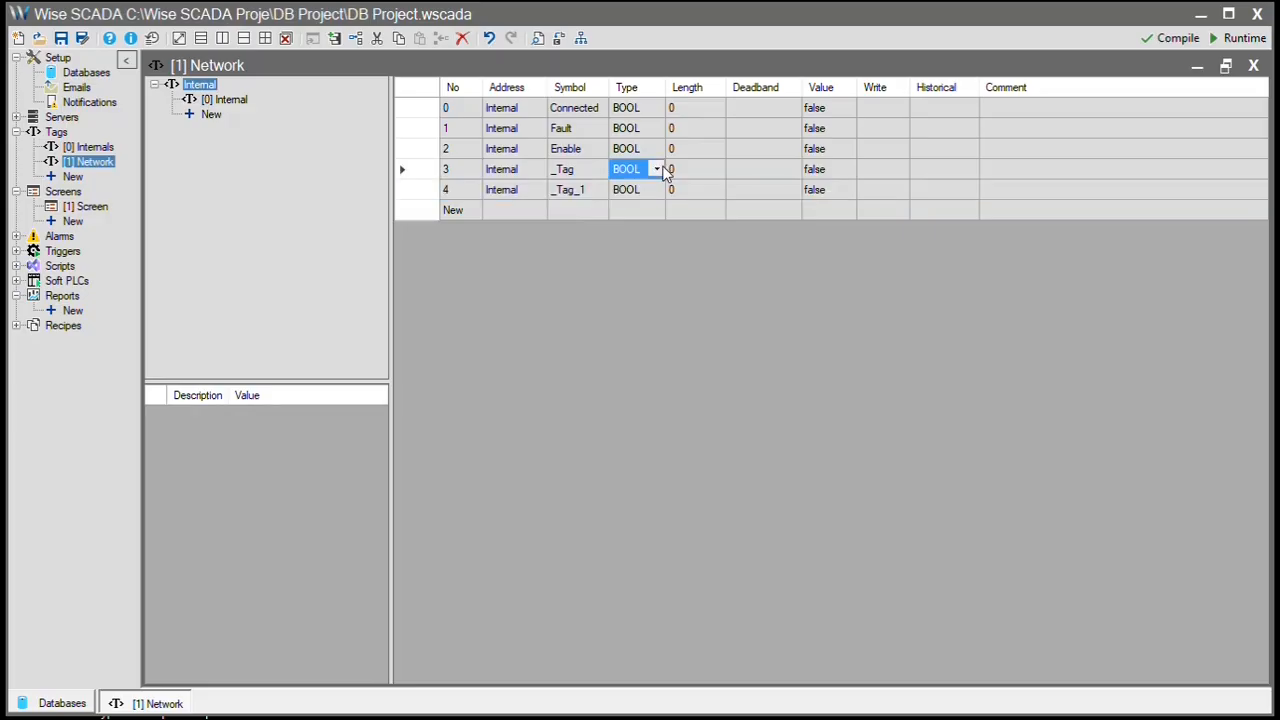
left_click(657, 169)
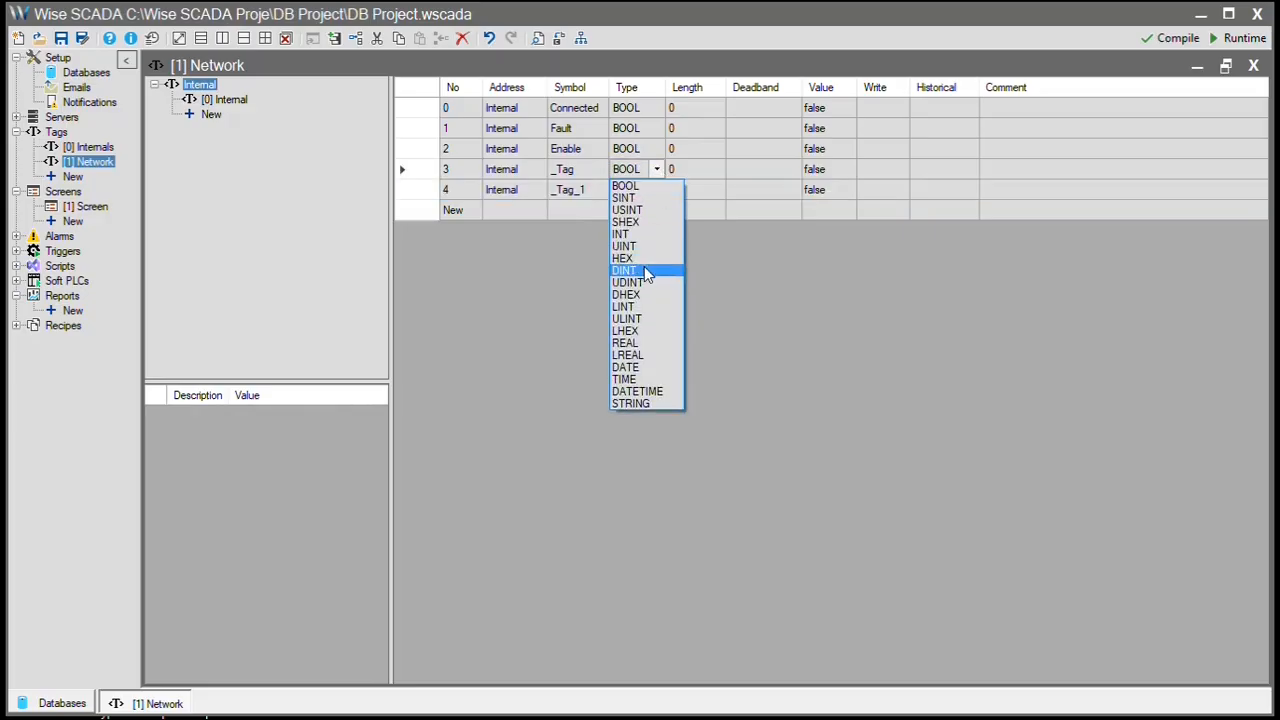
left_click(646, 272)
left_click_drag(636, 172, 637, 189)
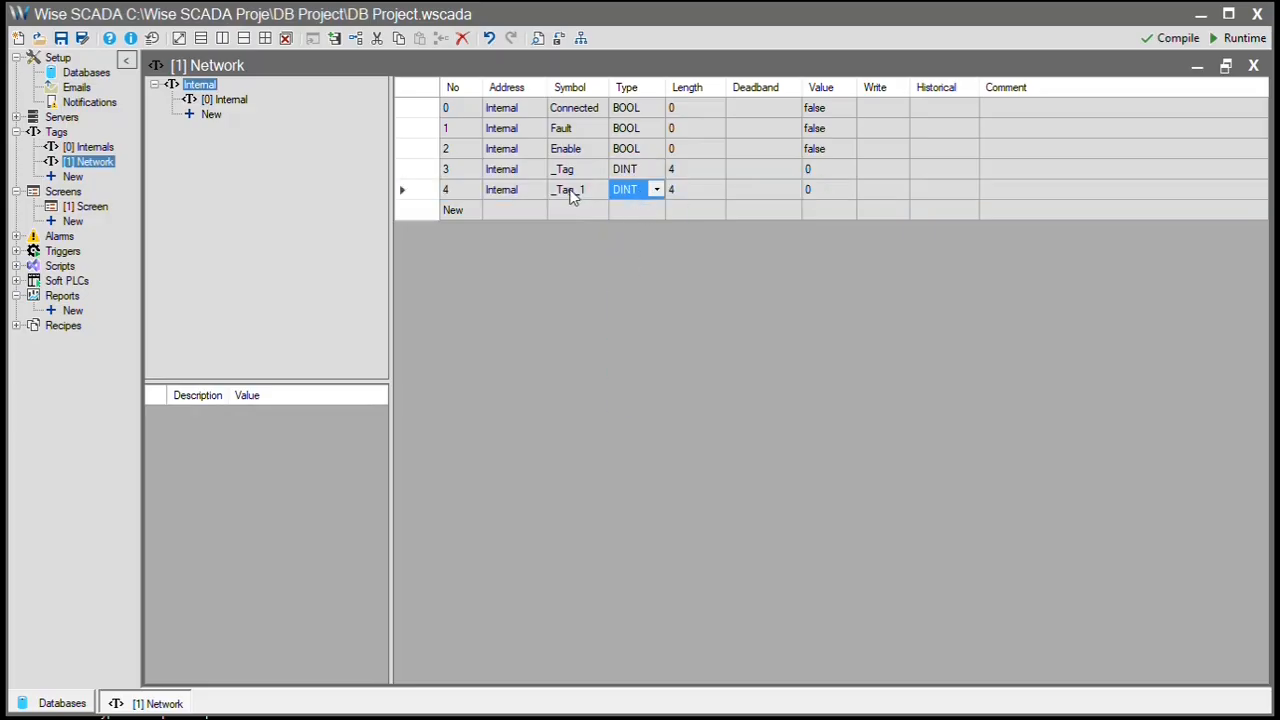
left_click(405, 171)
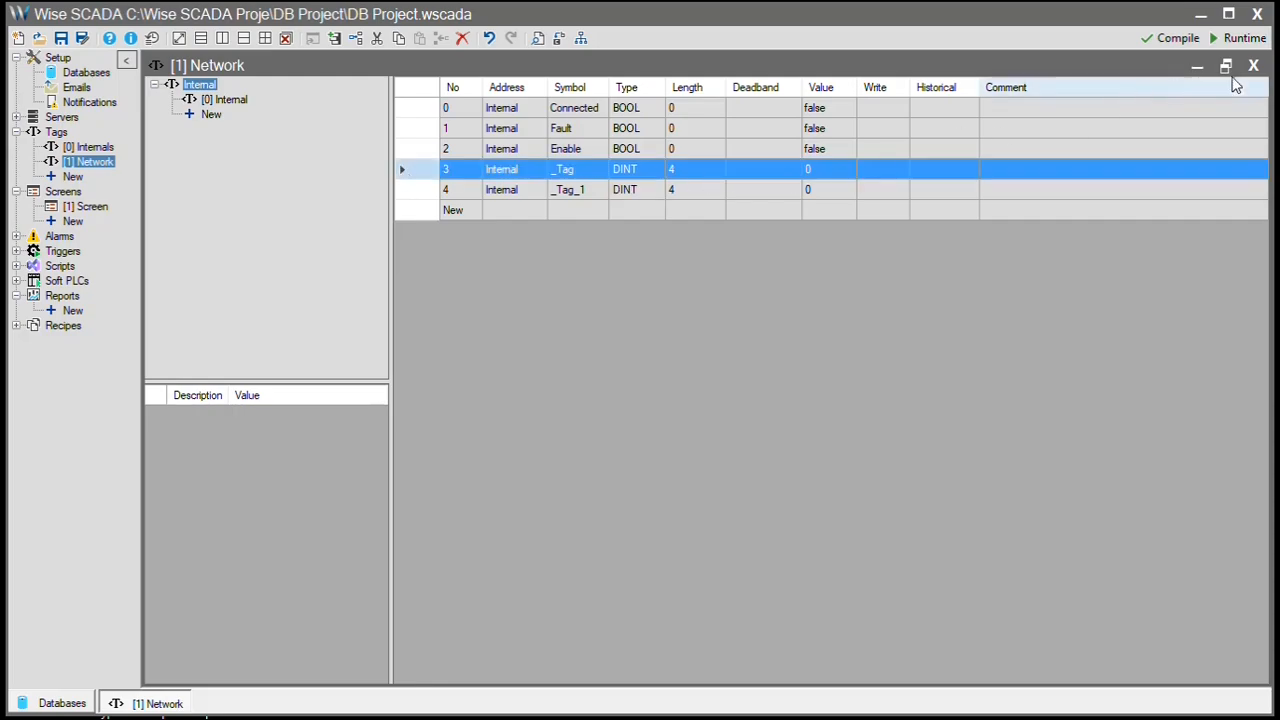
left_click(1254, 66)
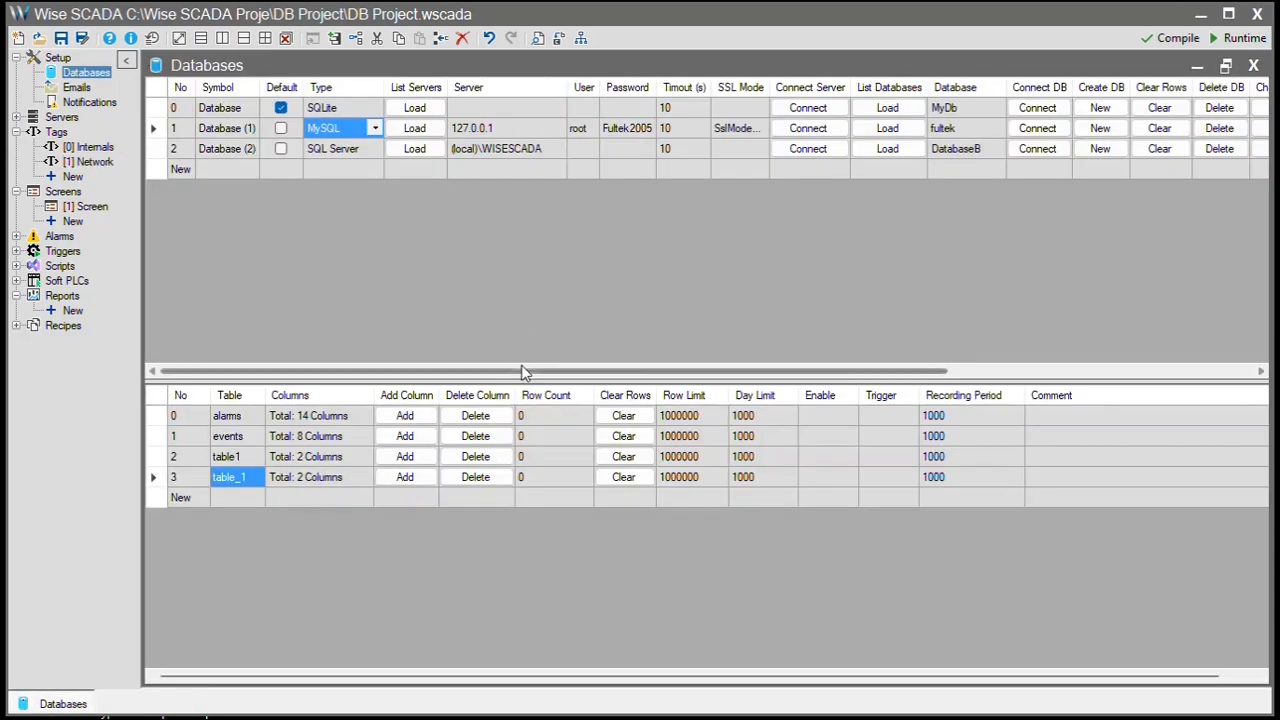
- Assign Network.Internal Connected and Fault tags to MyDb's Connected and Fault status fields
left_click_drag(522, 370, 830, 371)
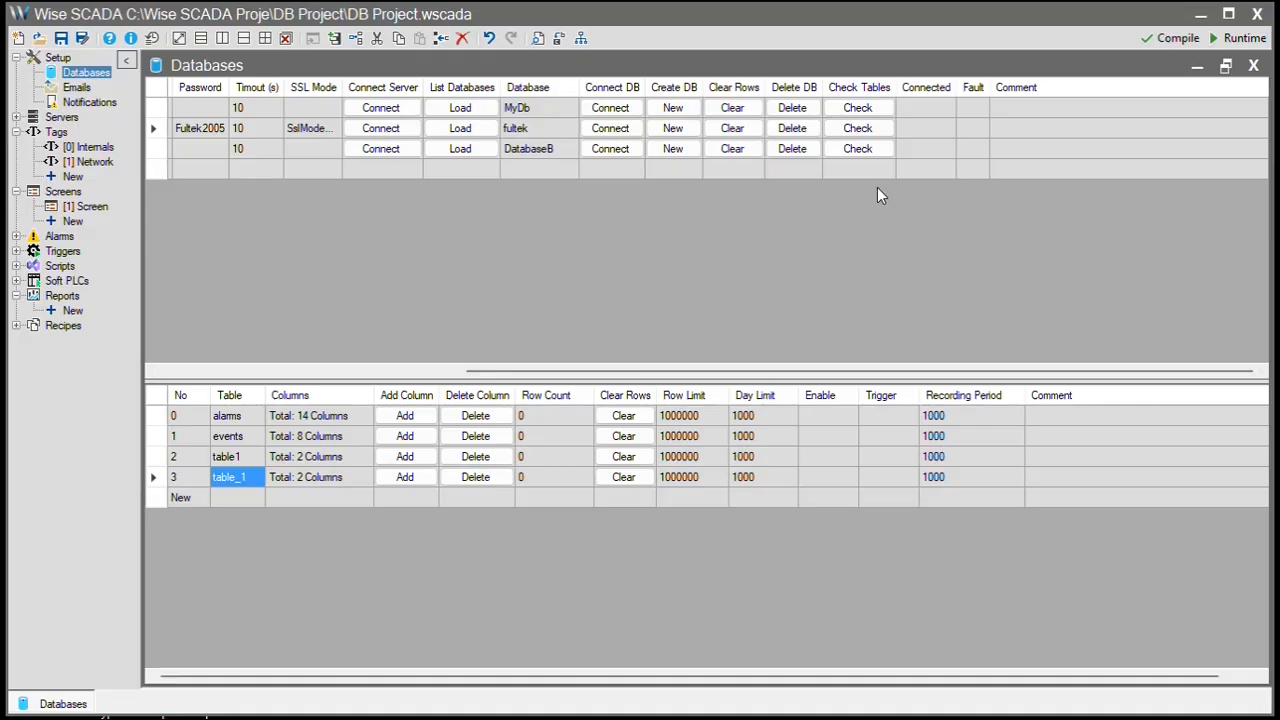
left_click(923, 115)
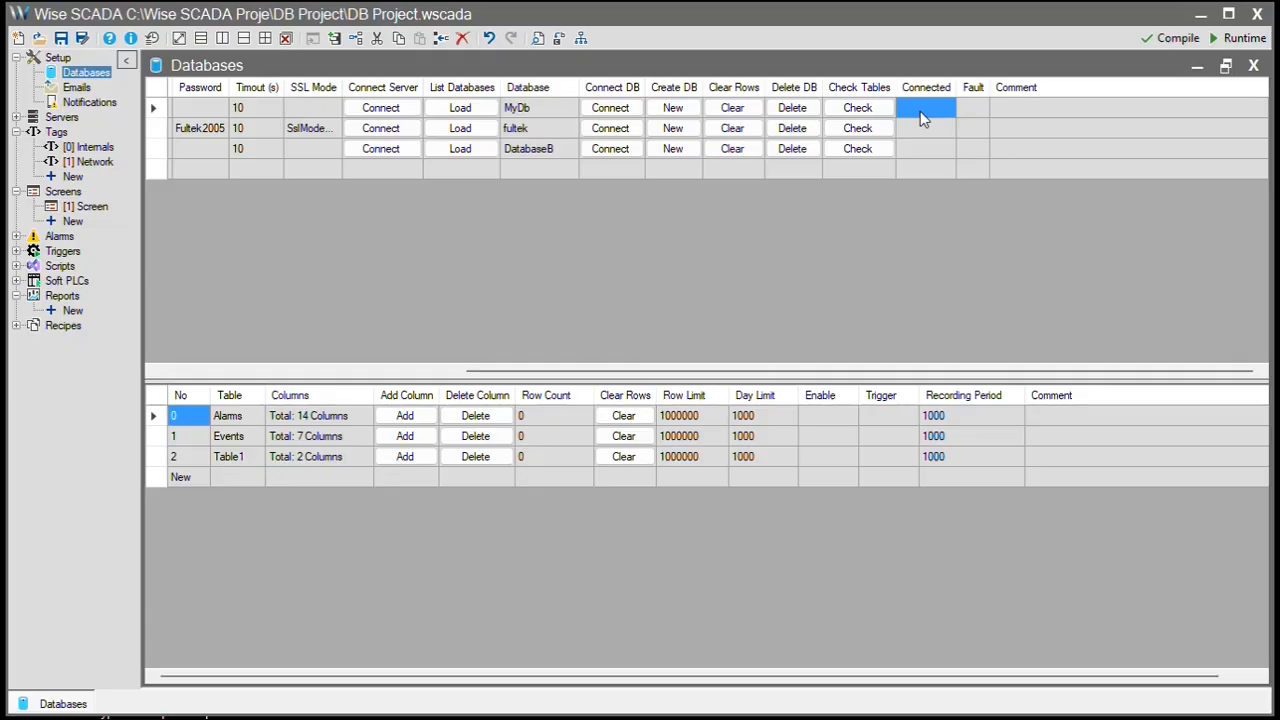
left_click(920, 111)
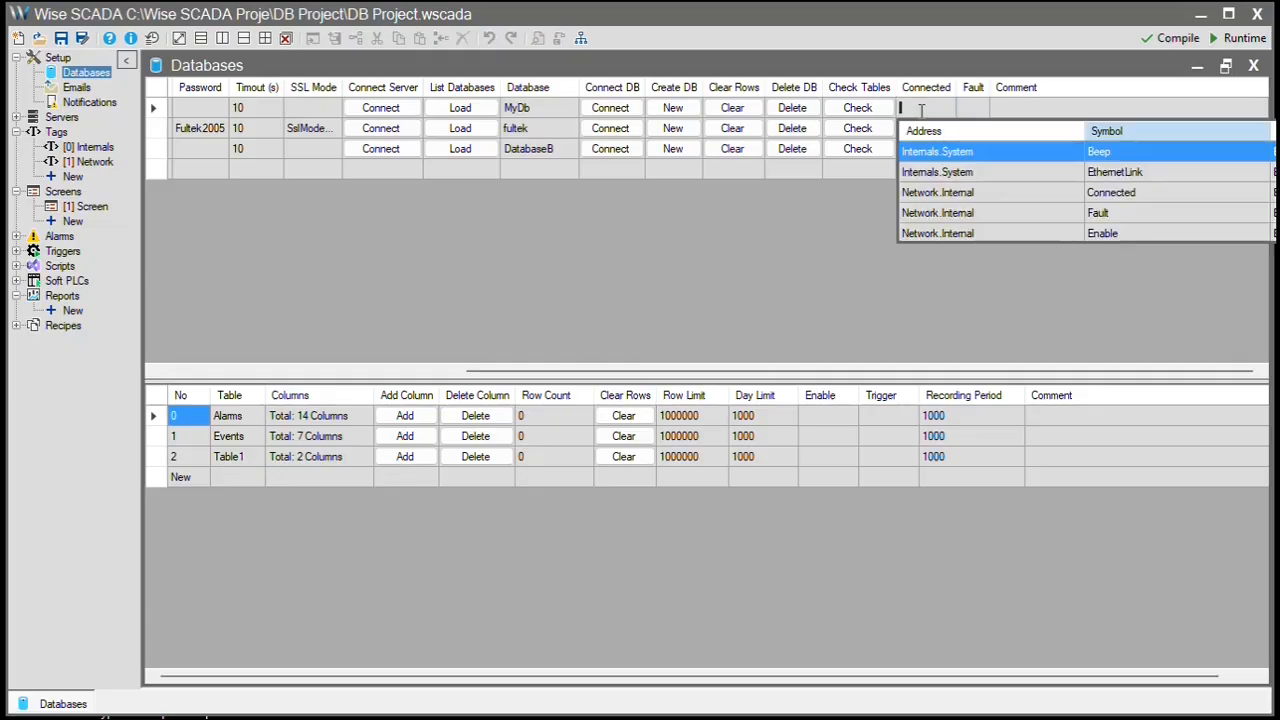
left_click(986, 196)
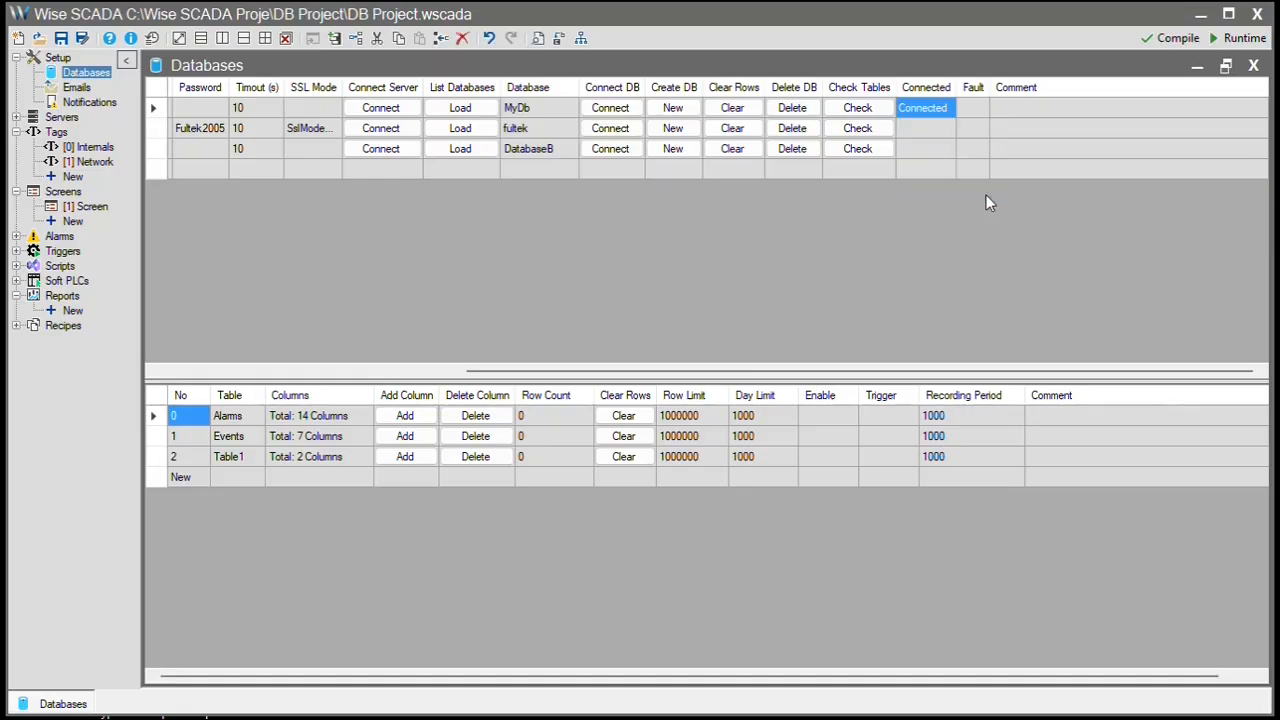
left_click(966, 110)
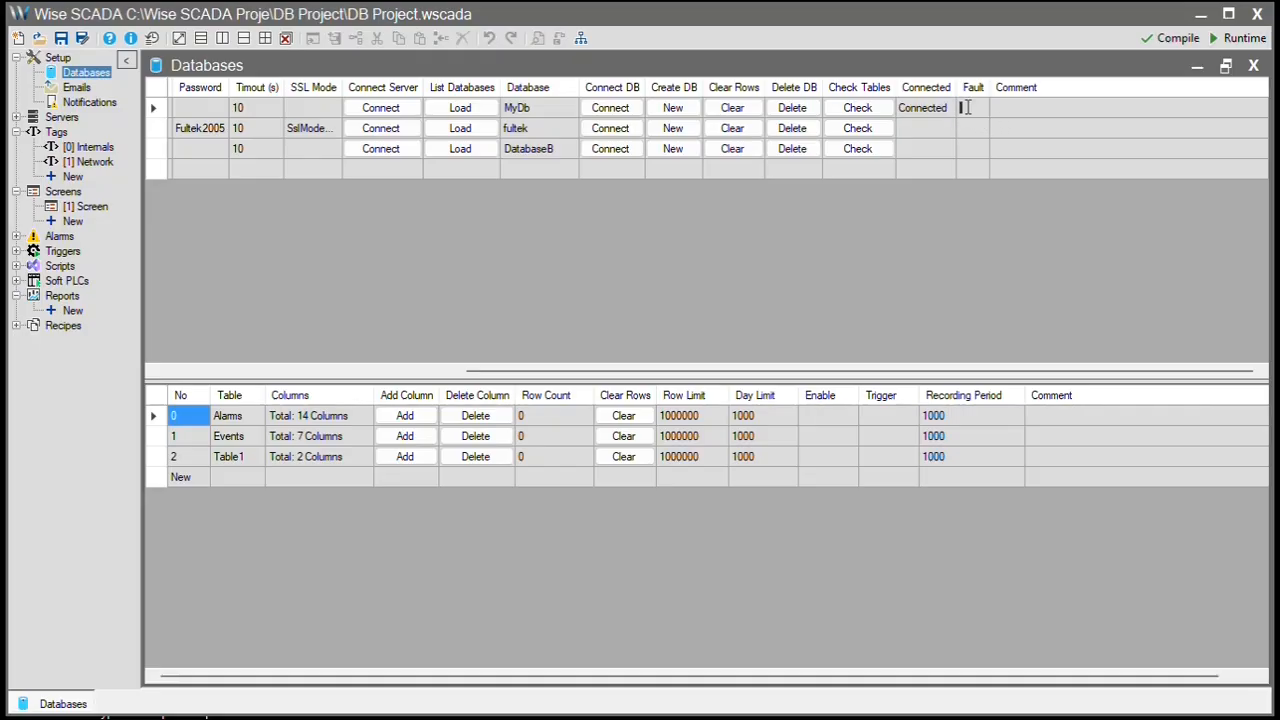
left_click(966, 110)
left_click(1039, 213)
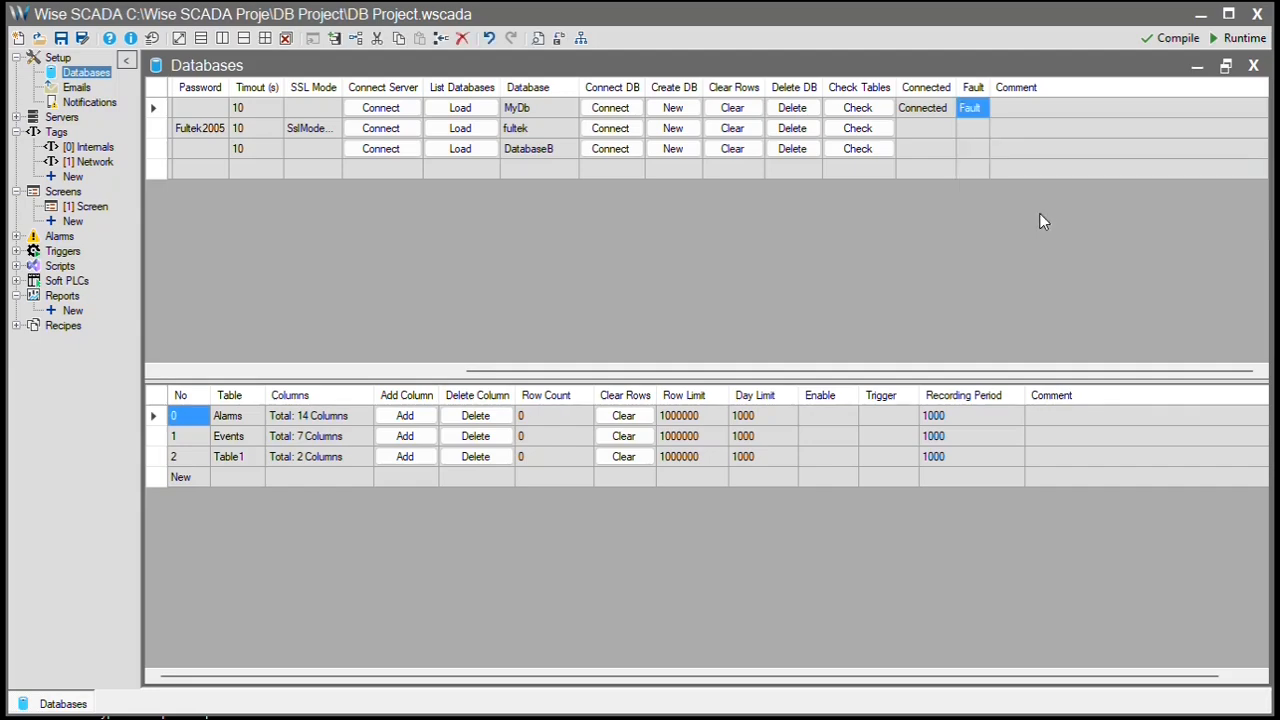
left_click(985, 131)
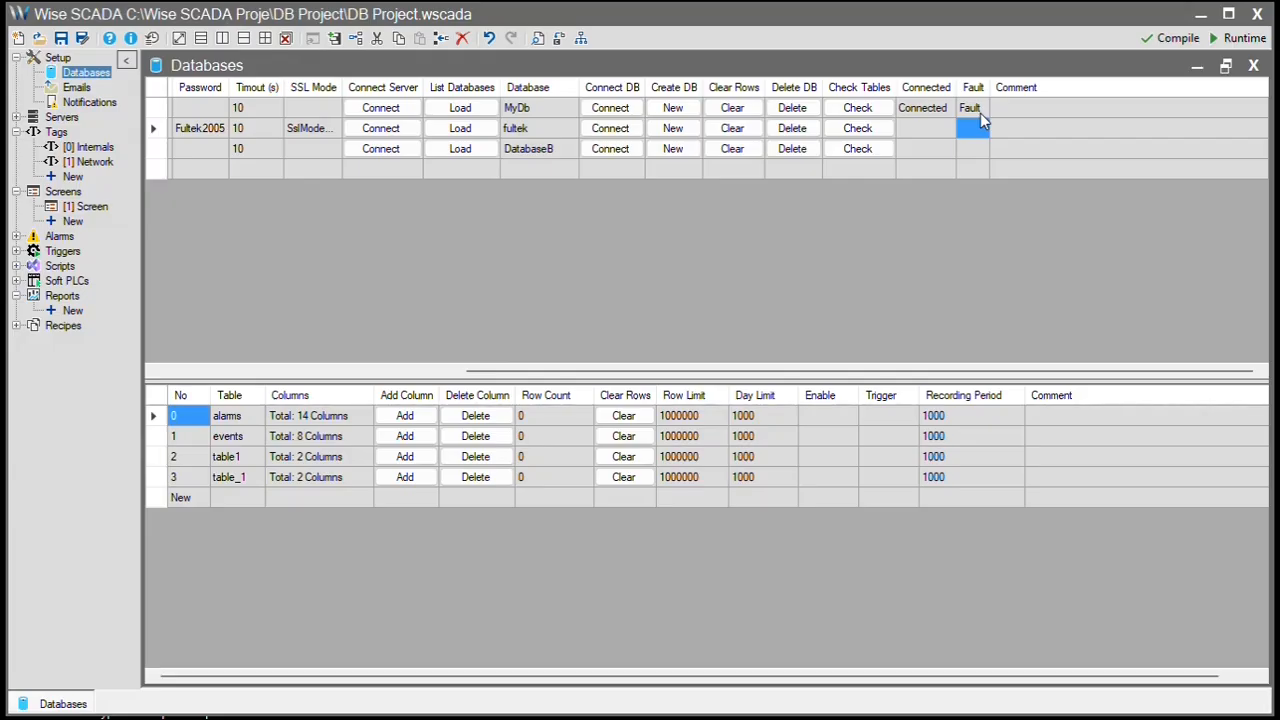
left_click(980, 113)
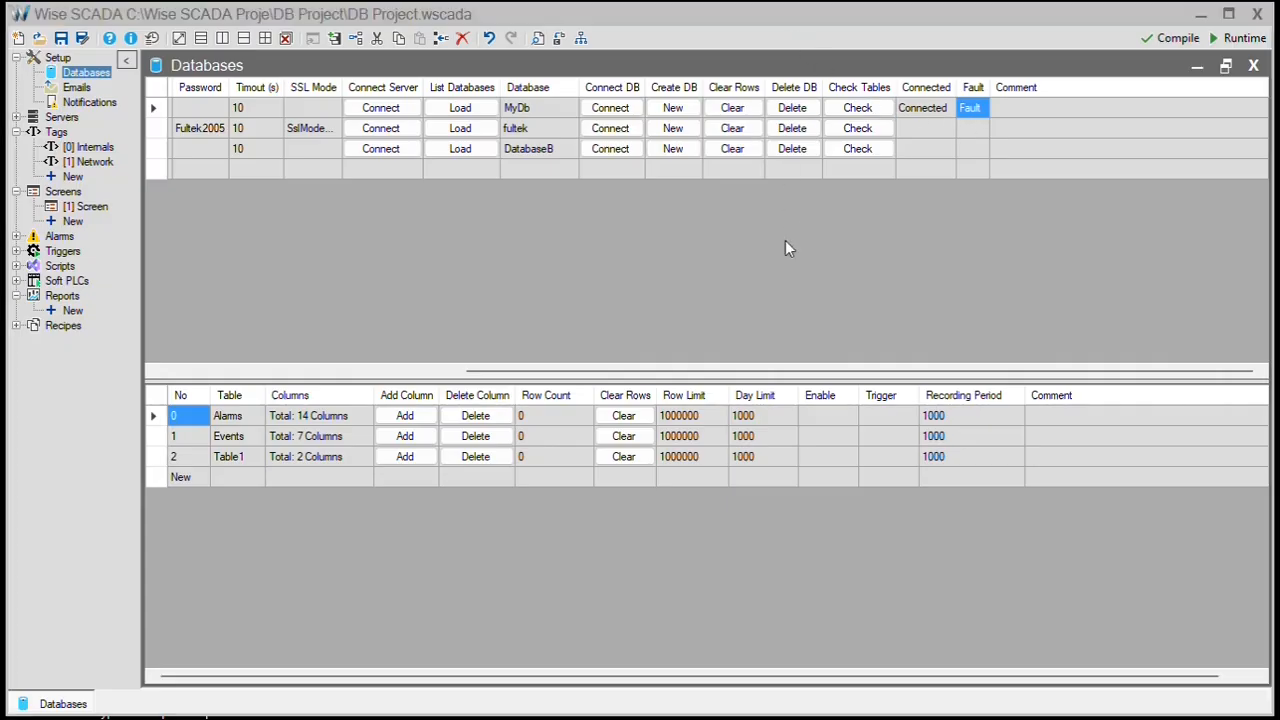
left_click_drag(823, 371, 423, 385)
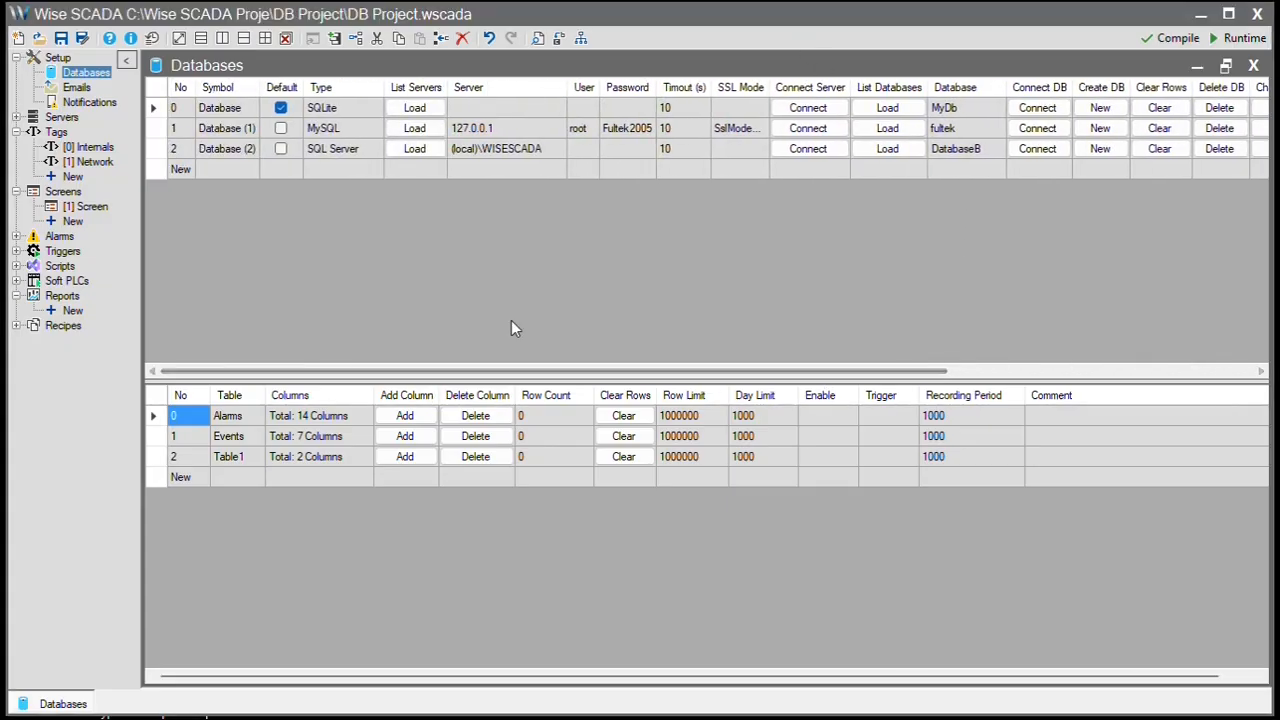
- Add a UINT column named Column_1 to the SQLite database's Table1
left_click(350, 118)
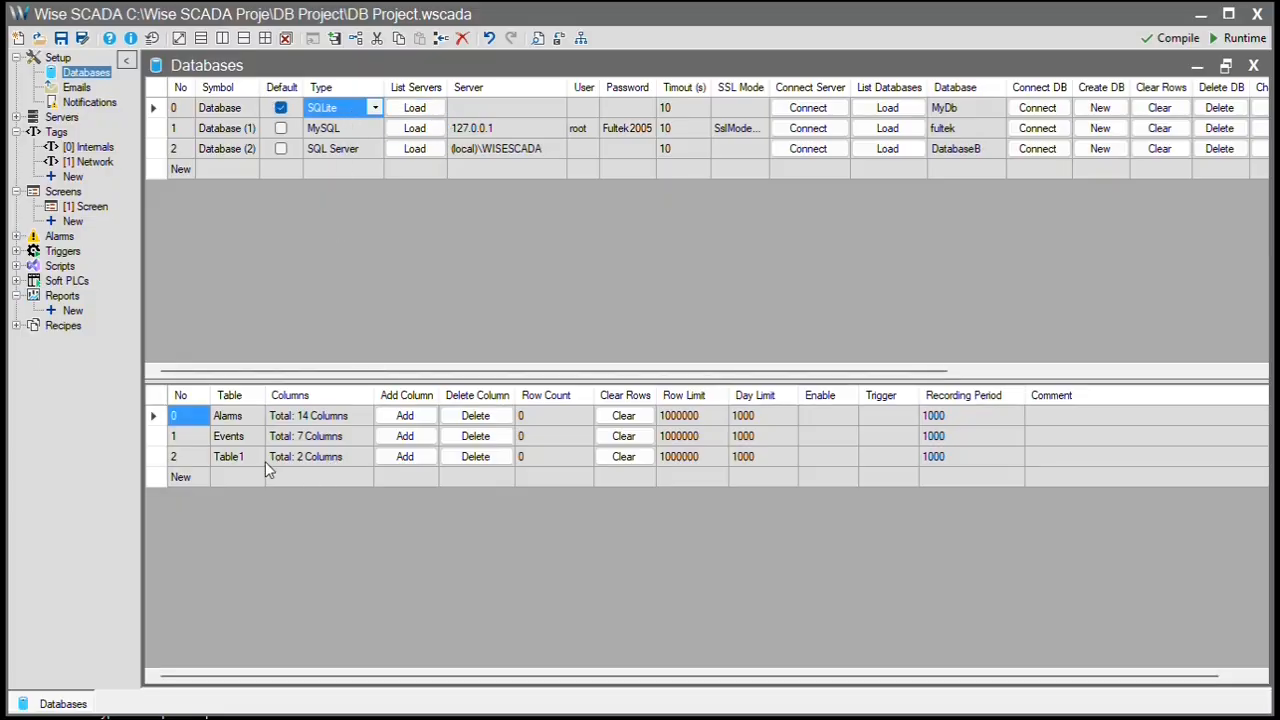
left_click(325, 460)
left_click(420, 460)
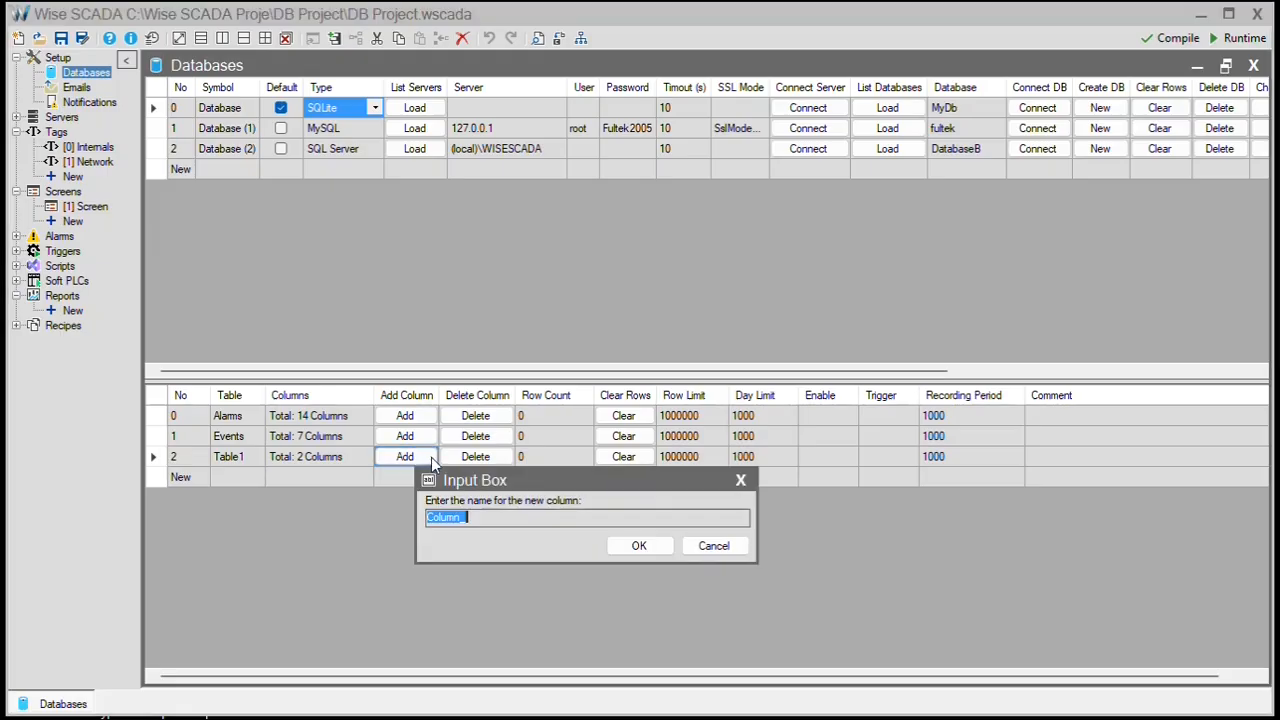
left_click(496, 520)
type("1")
left_click(639, 545)
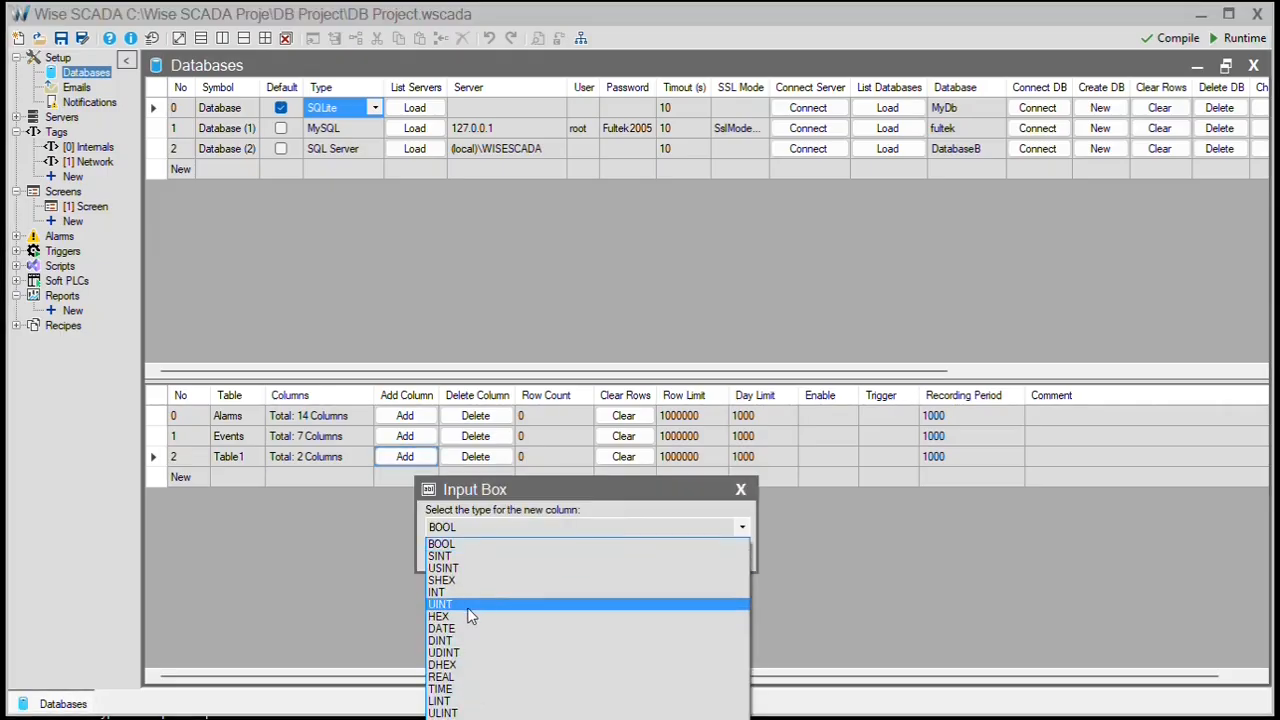
left_click(468, 606)
left_click(645, 561)
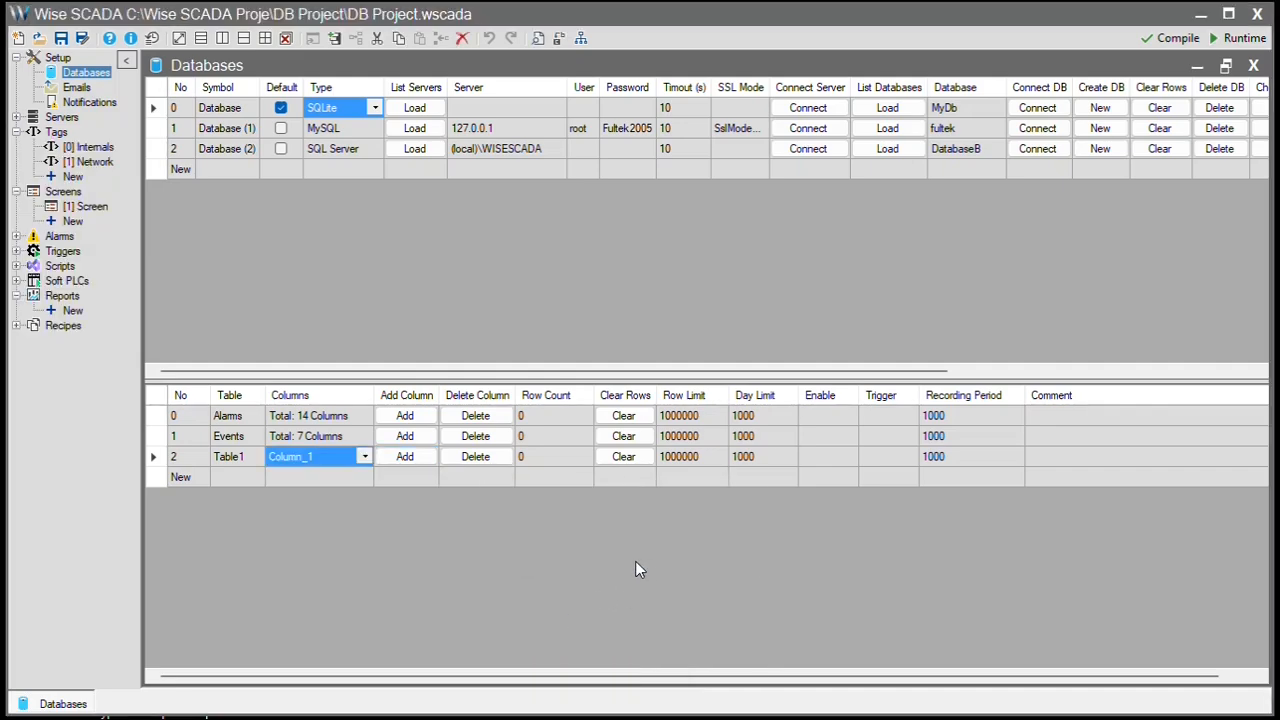
- Review Table1's column list, then go to the Network tag list
left_click(365, 458)
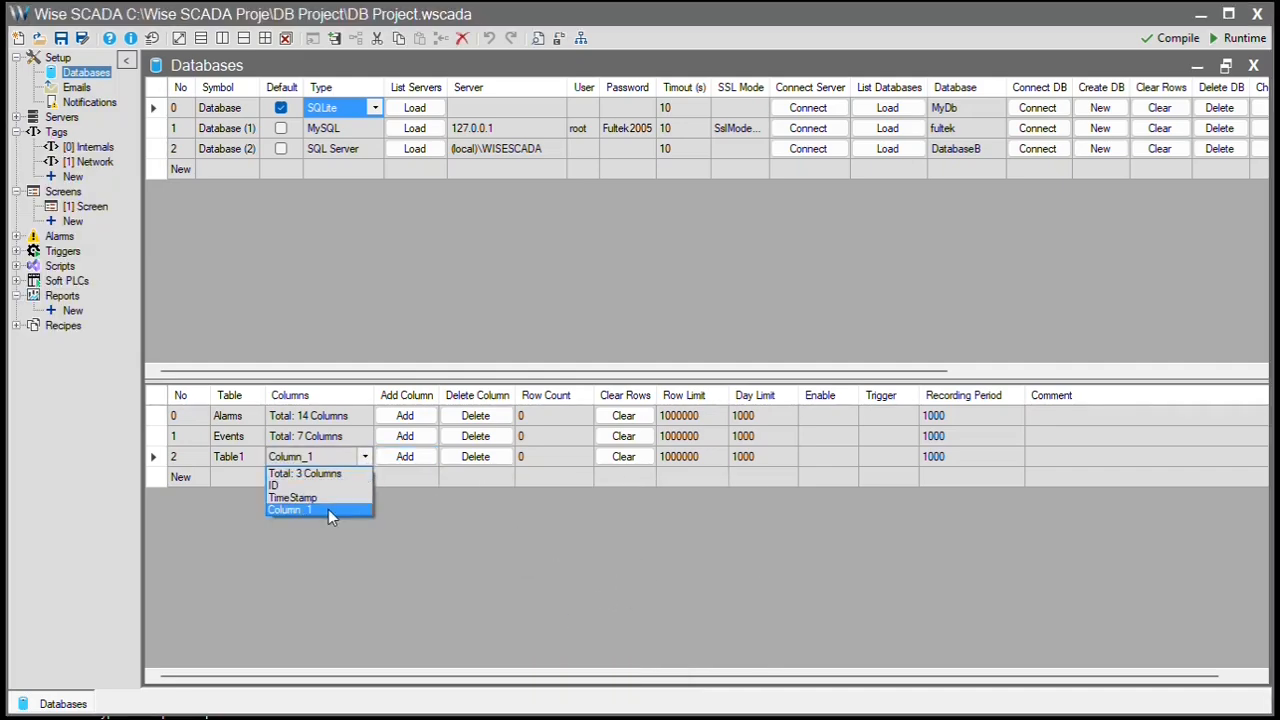
left_click(352, 509)
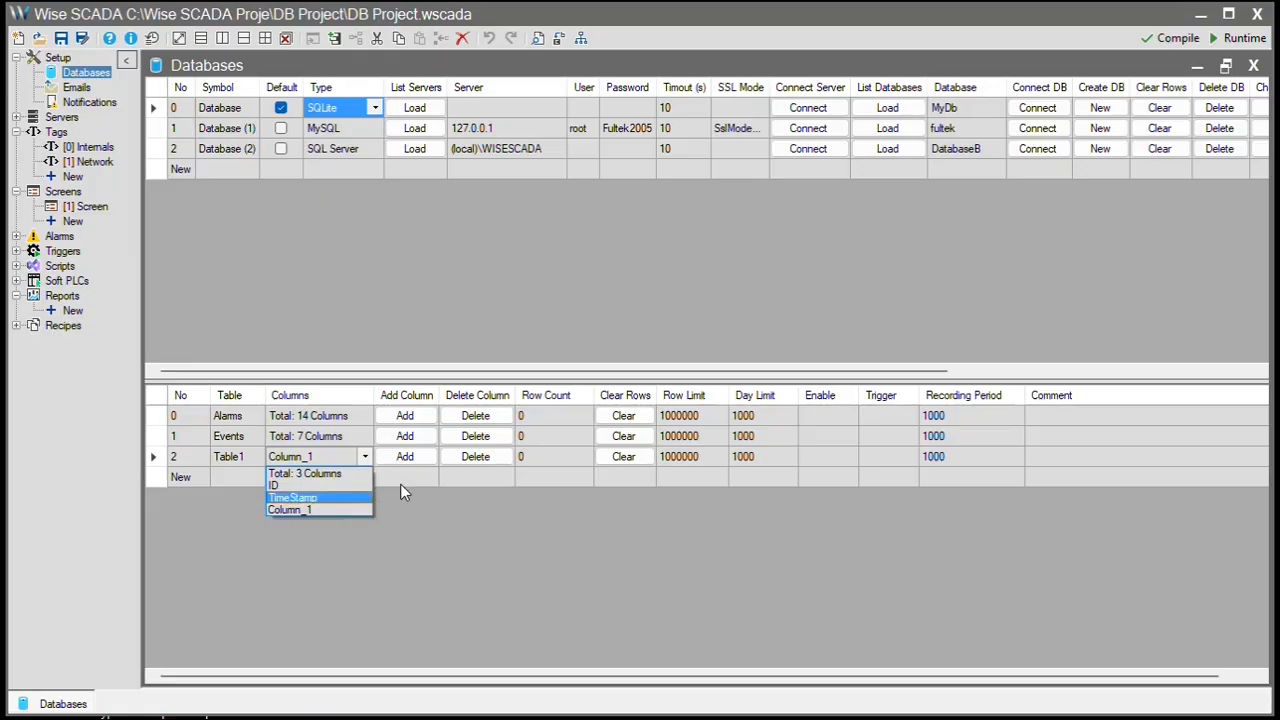
left_click(408, 476)
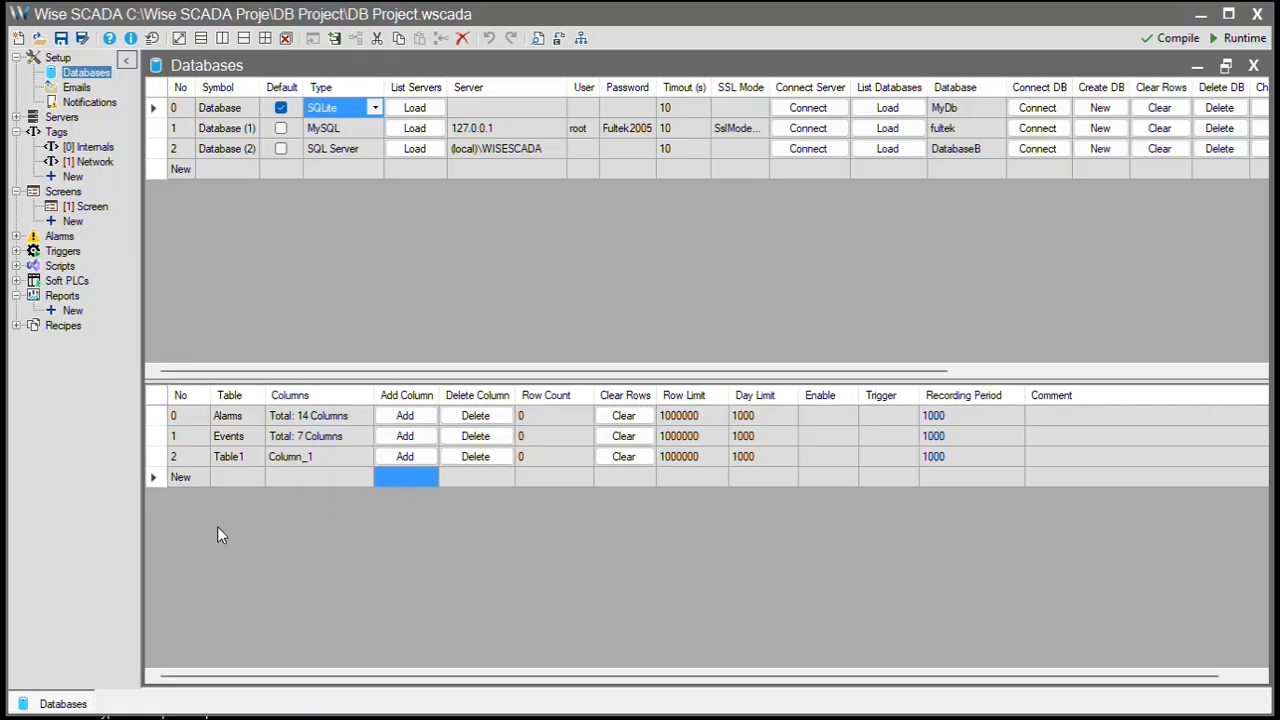
left_click(314, 457)
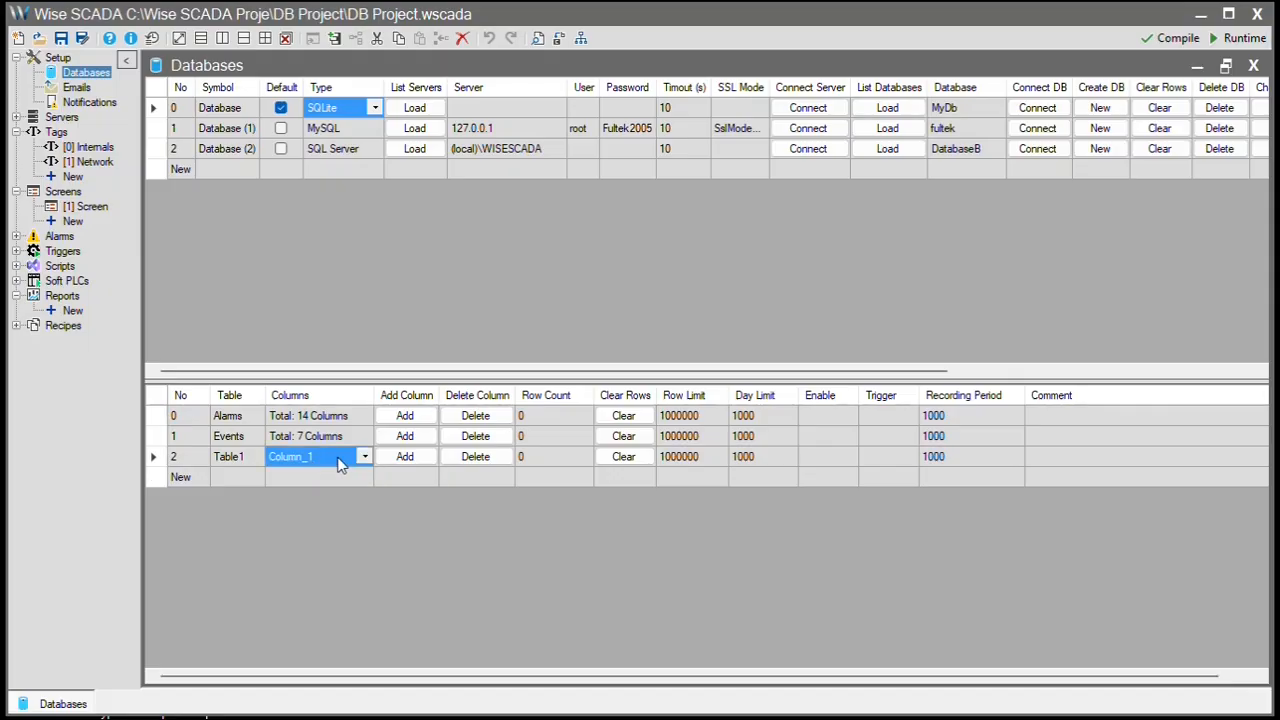
left_click(90, 162)
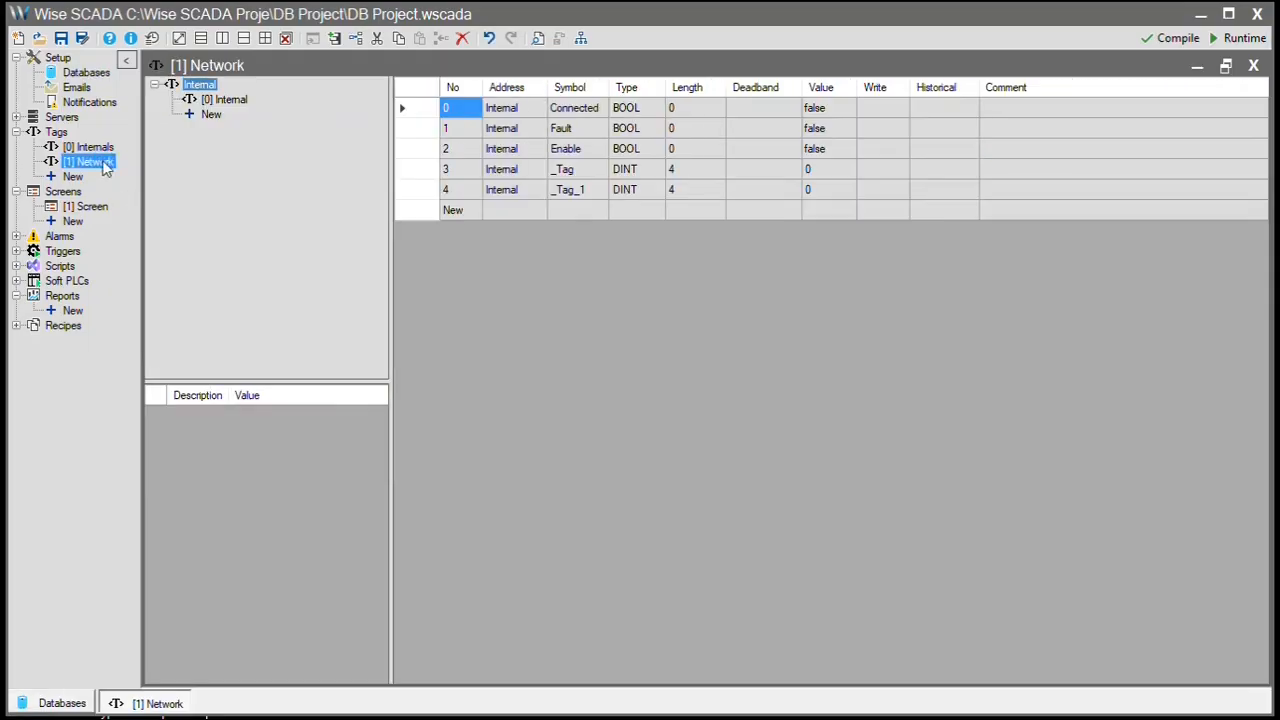
- Set up historical logging of _Tag into Table1 of the Database connection
left_click(925, 170)
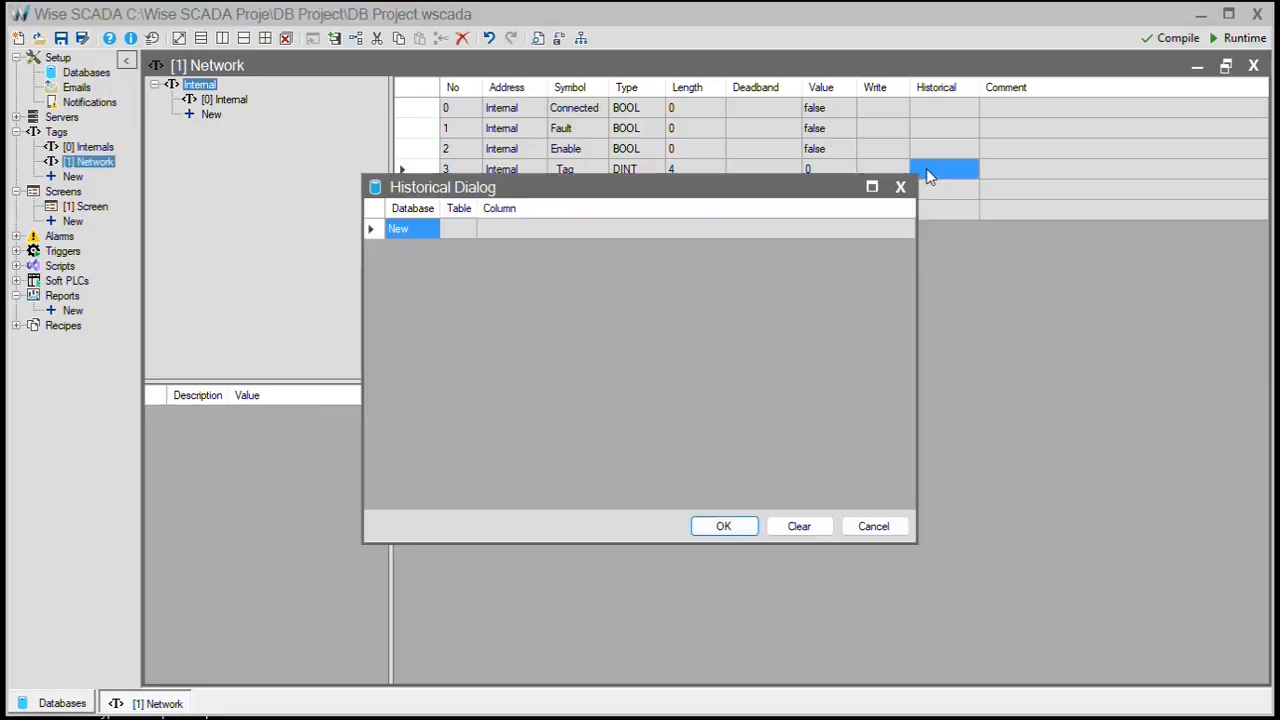
left_click(410, 230)
left_click(416, 232)
left_click(479, 270)
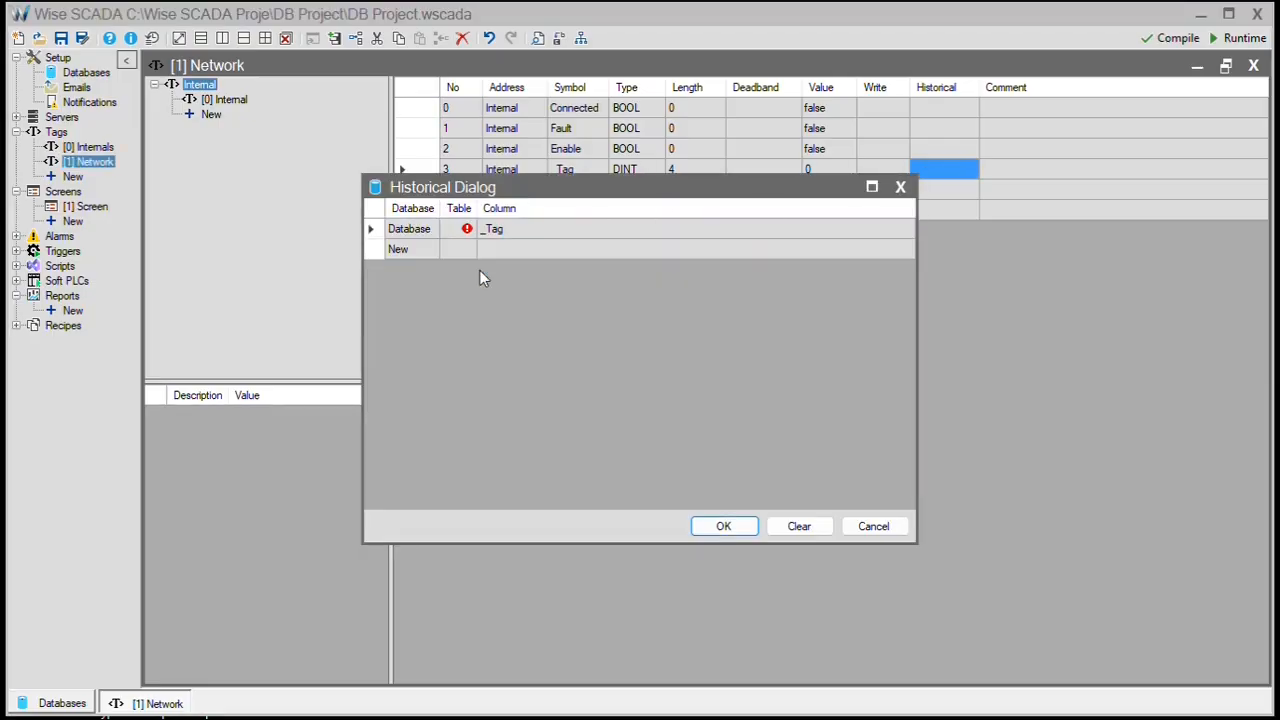
left_click(460, 229)
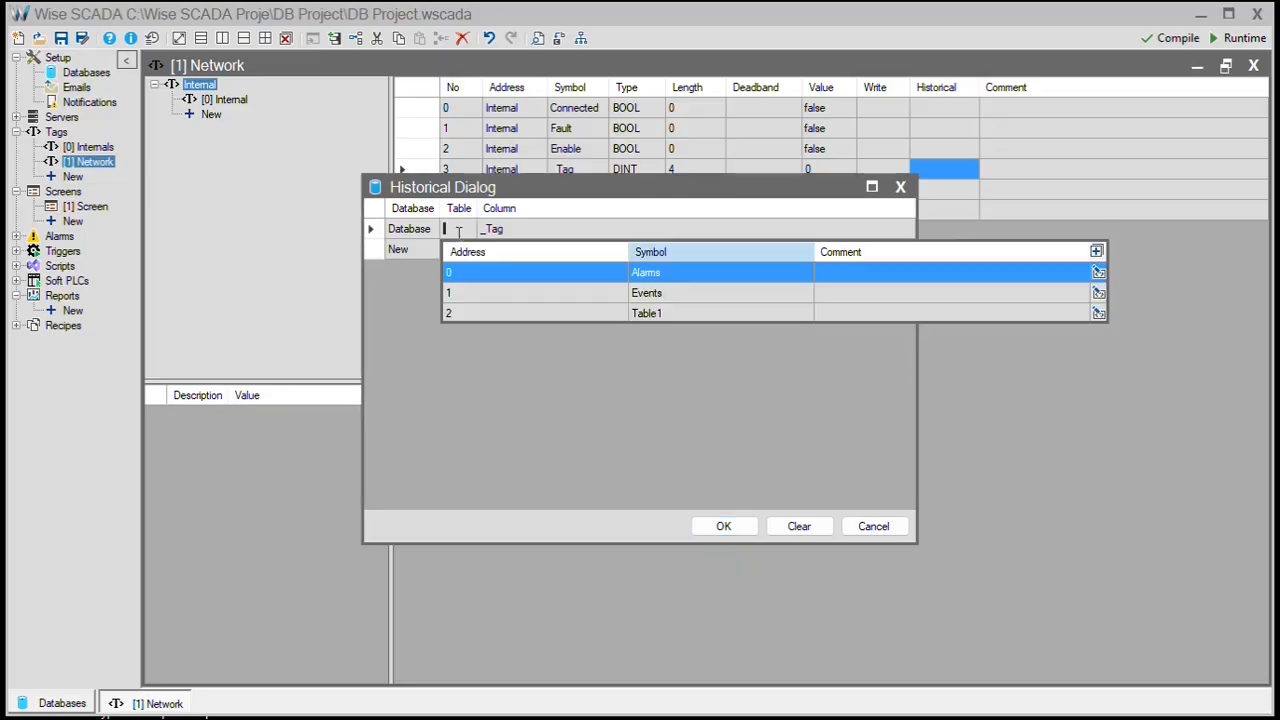
left_click(519, 312)
left_click(563, 230)
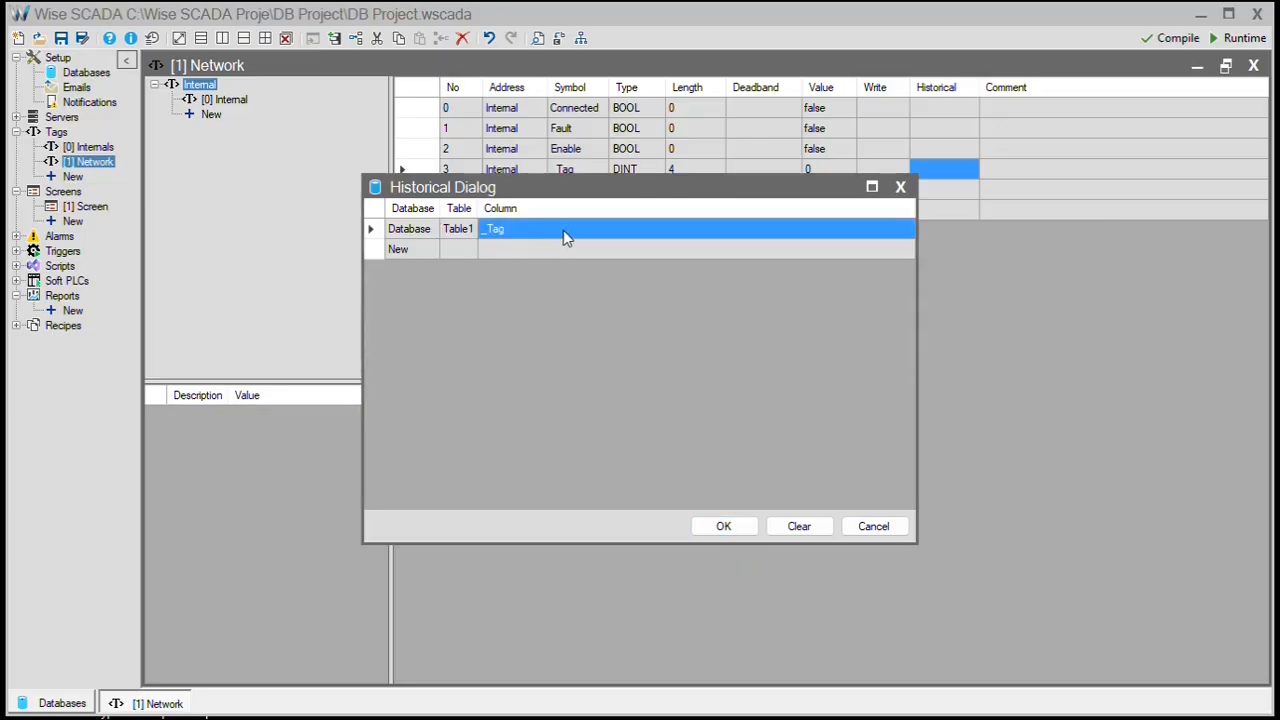
left_click(563, 230)
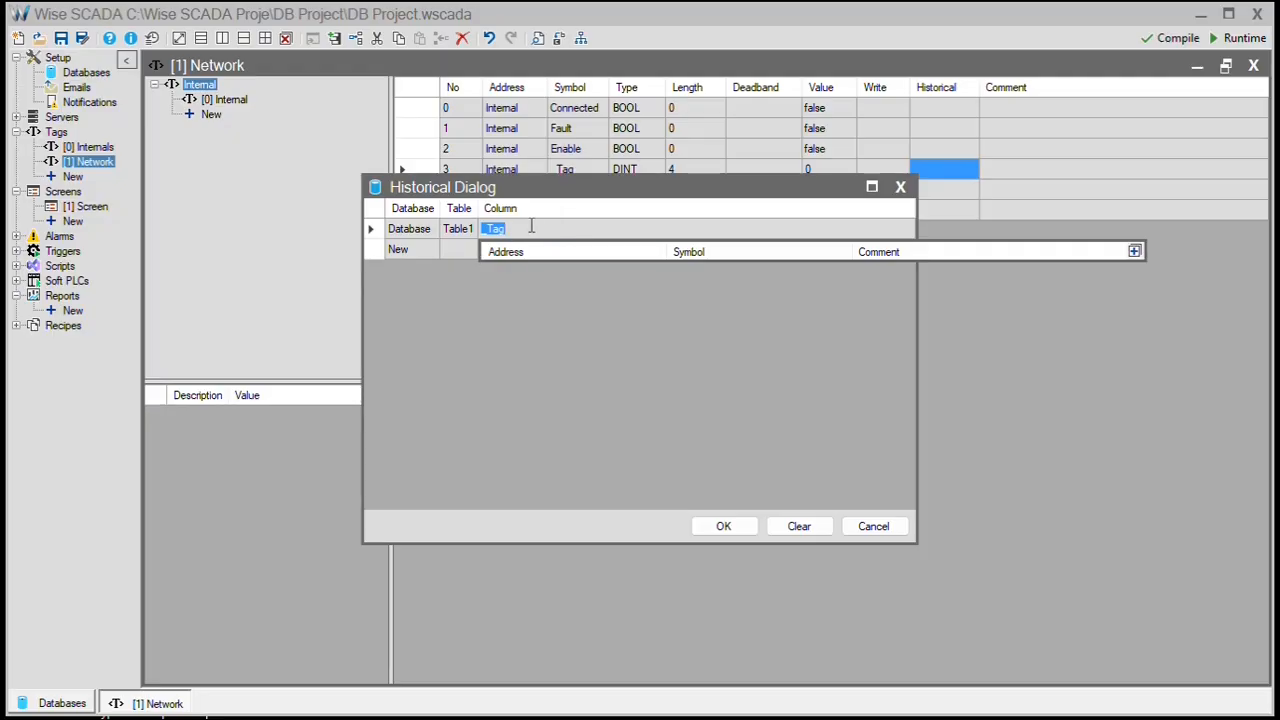
left_click(434, 249)
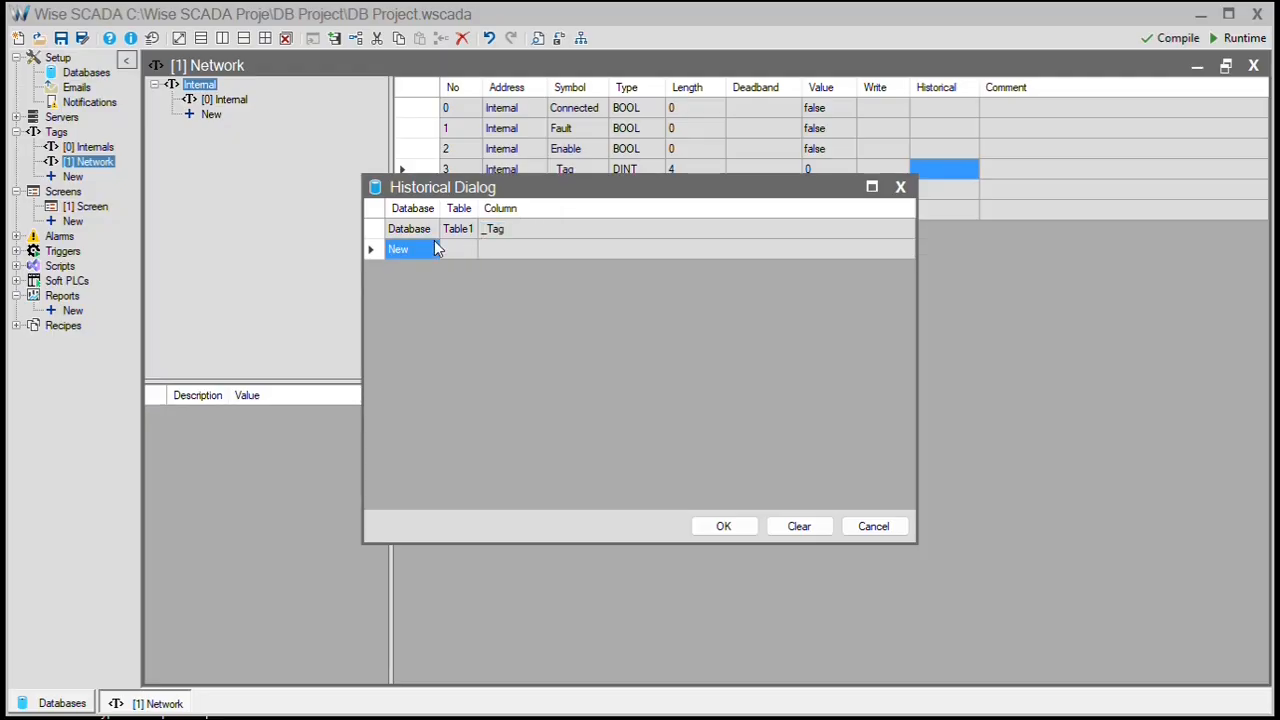
left_click(735, 528)
- Set up historical logging of _Tag_1 into Table1 of the Database connection
left_click(925, 196)
left_click(925, 196)
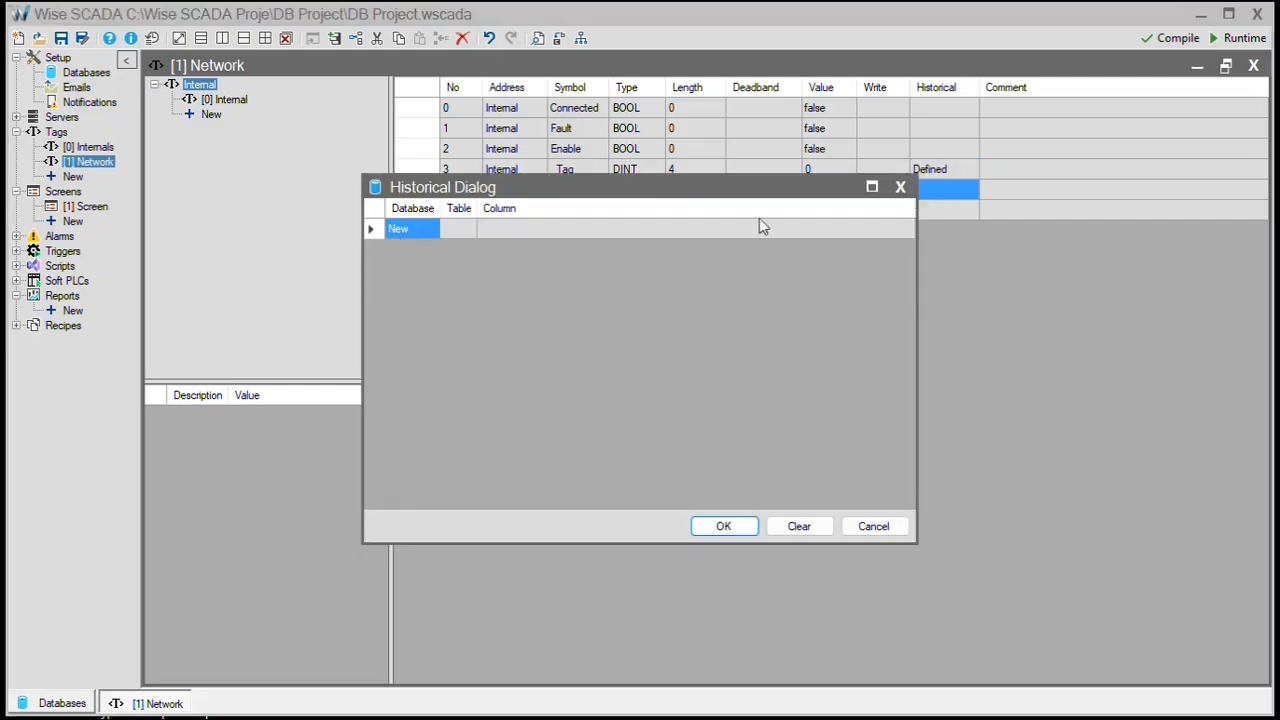
left_click(401, 230)
left_click(427, 229)
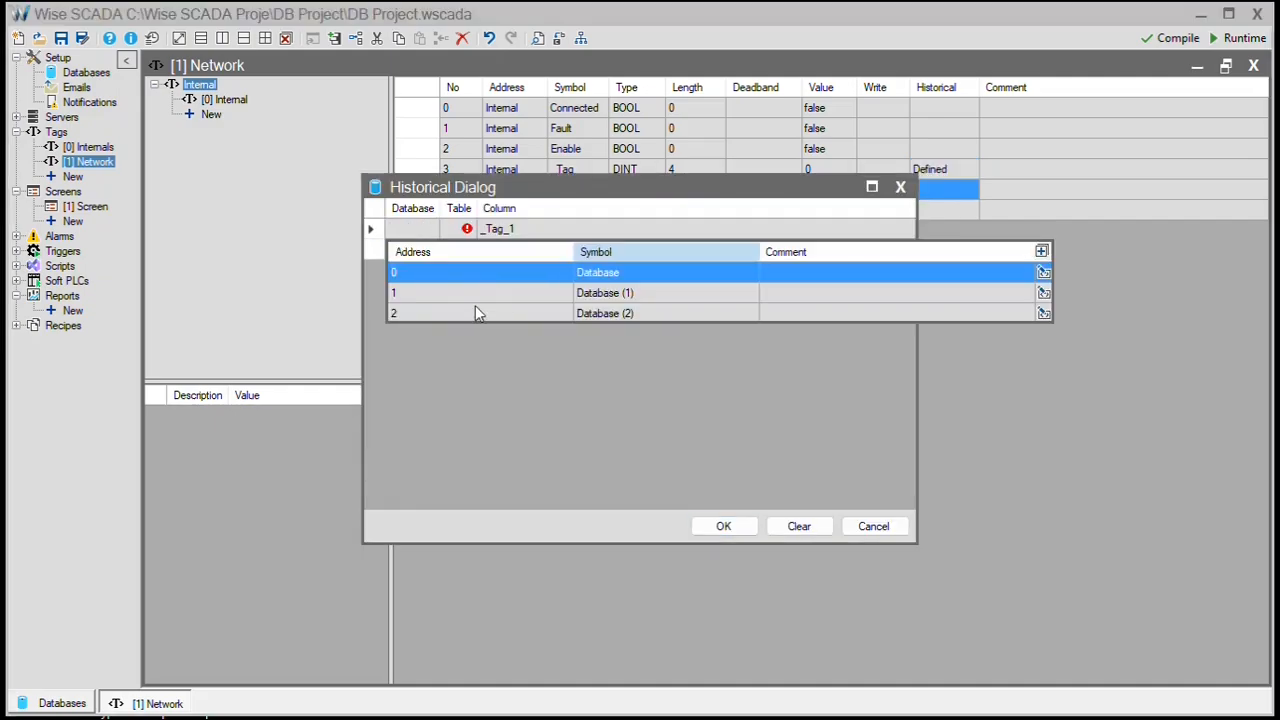
left_click(480, 273)
left_click(463, 229)
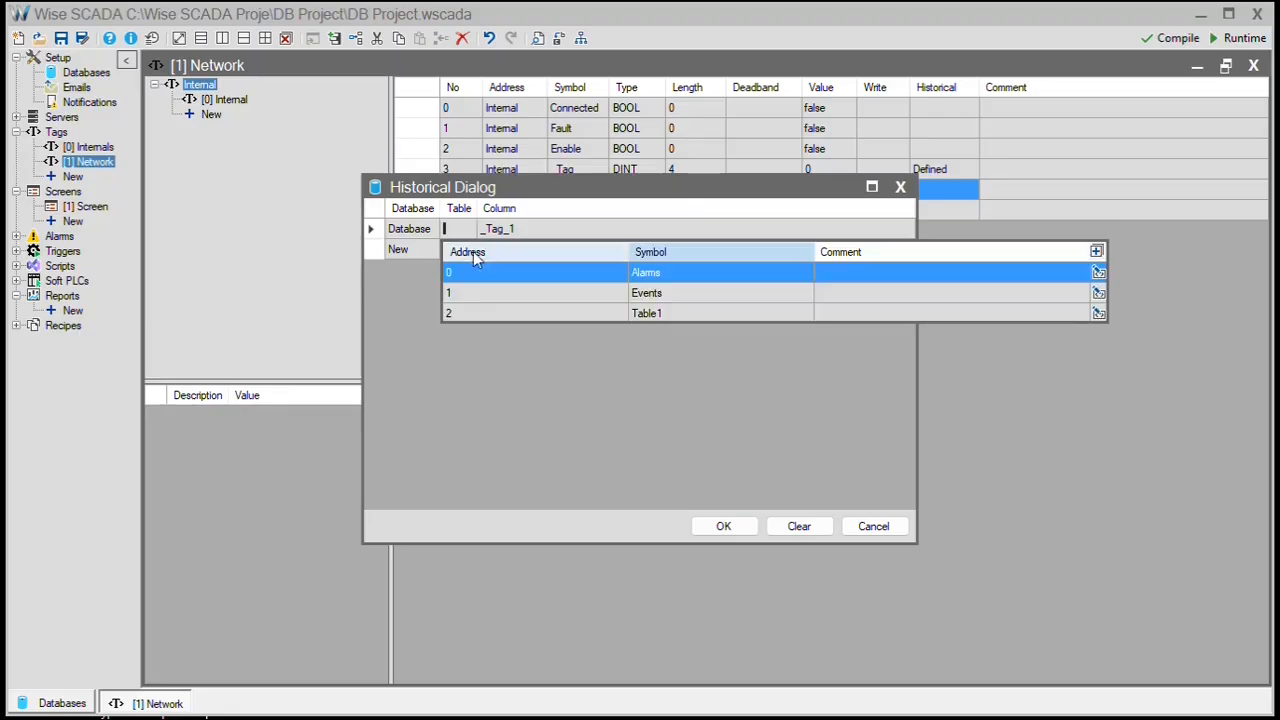
left_click(516, 313)
left_click(528, 230)
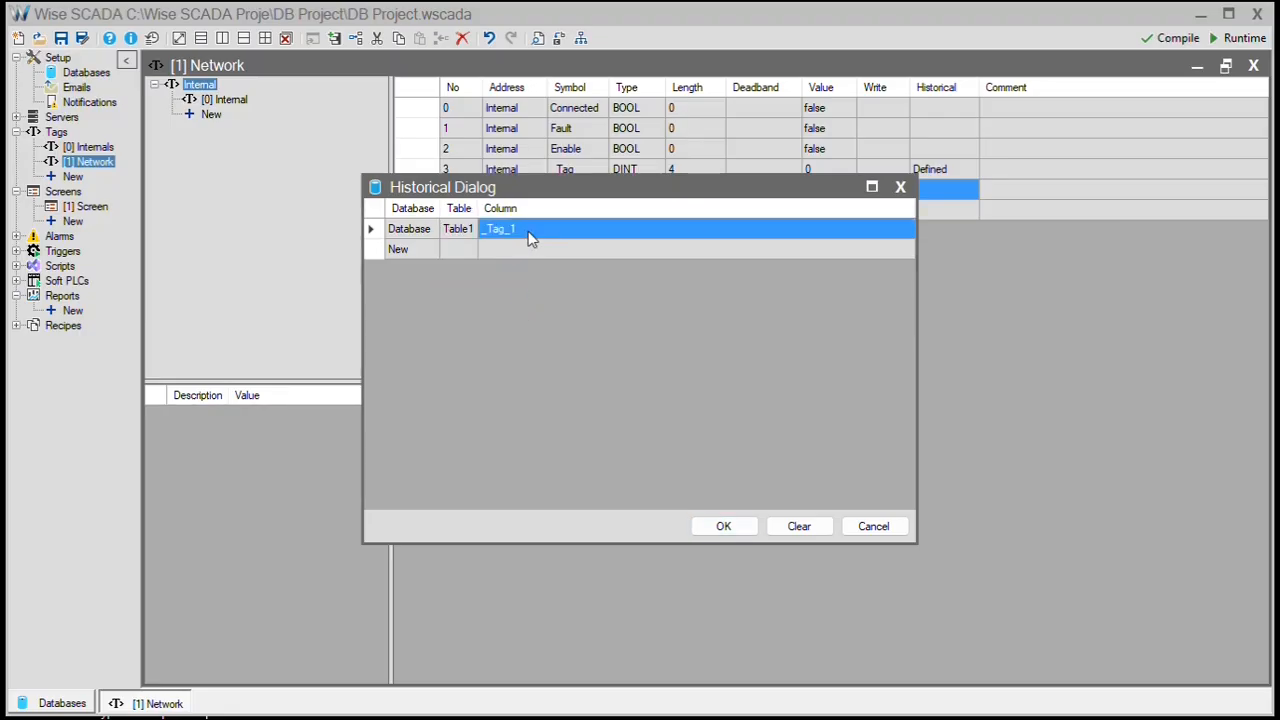
left_click(745, 527)
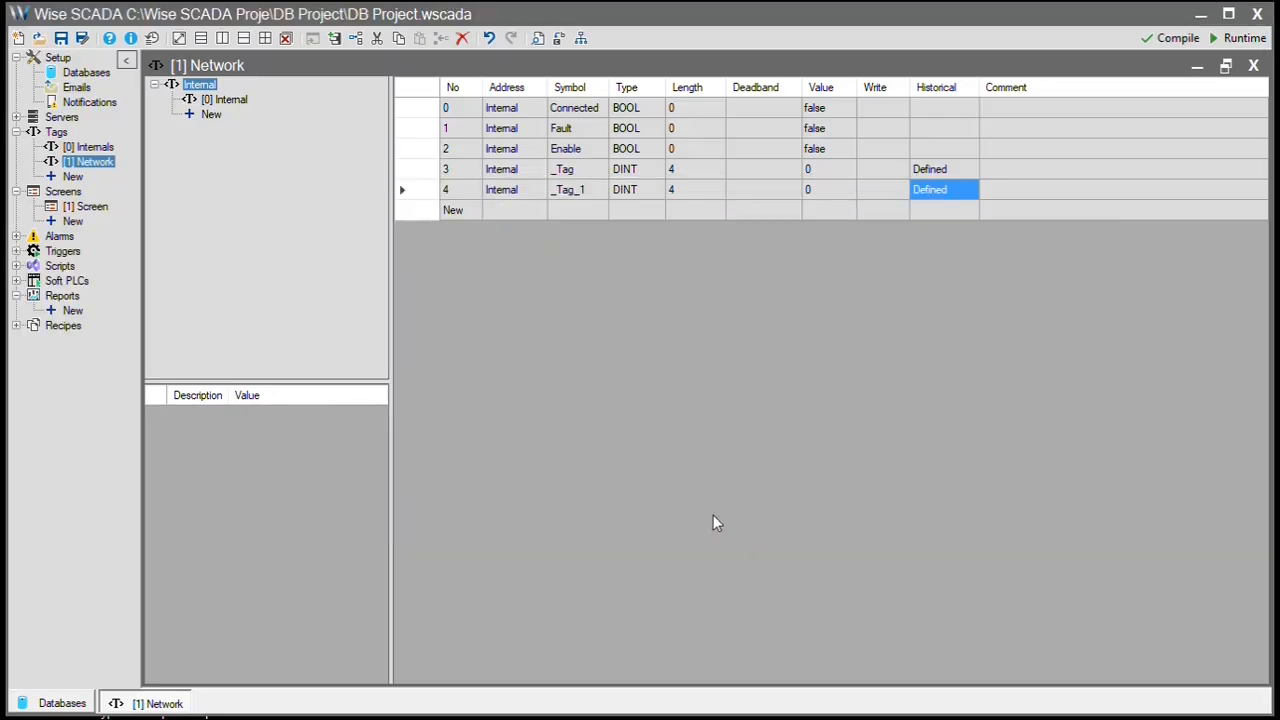
- Return to the Databases page and review Table1's three columns: ID, TimeStamp and Column_1
left_click(58, 703)
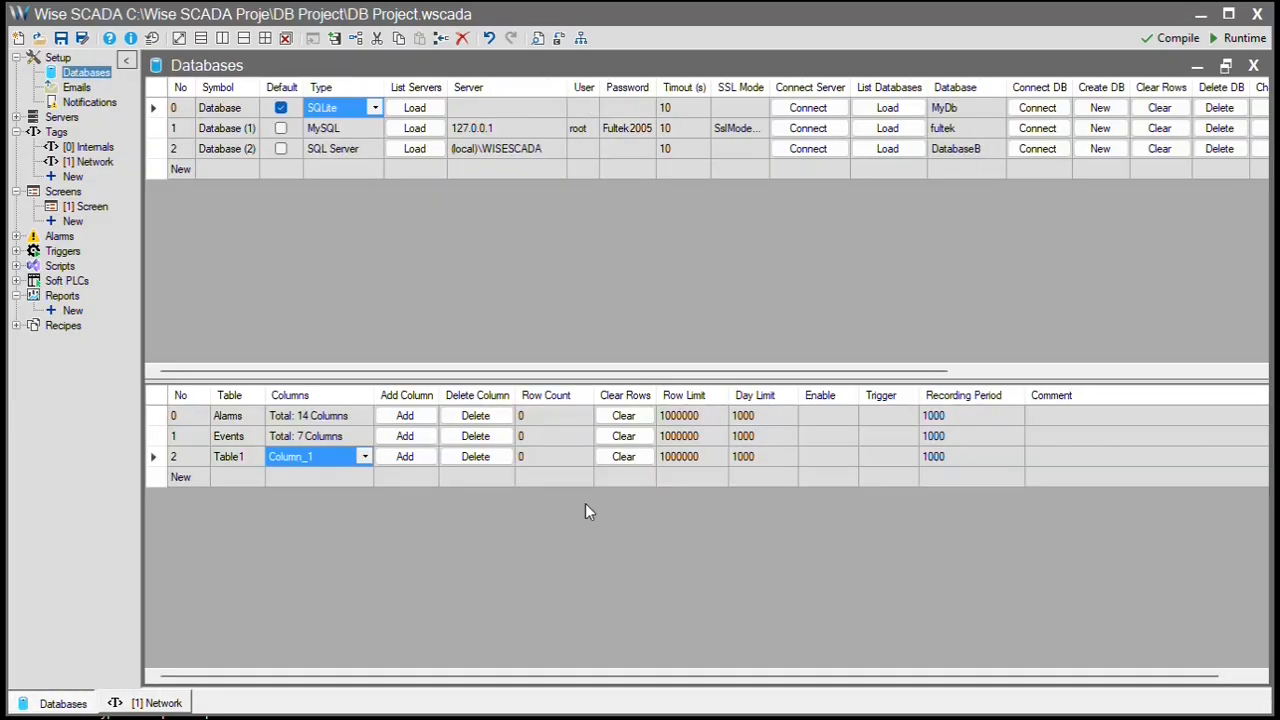
left_click(364, 456)
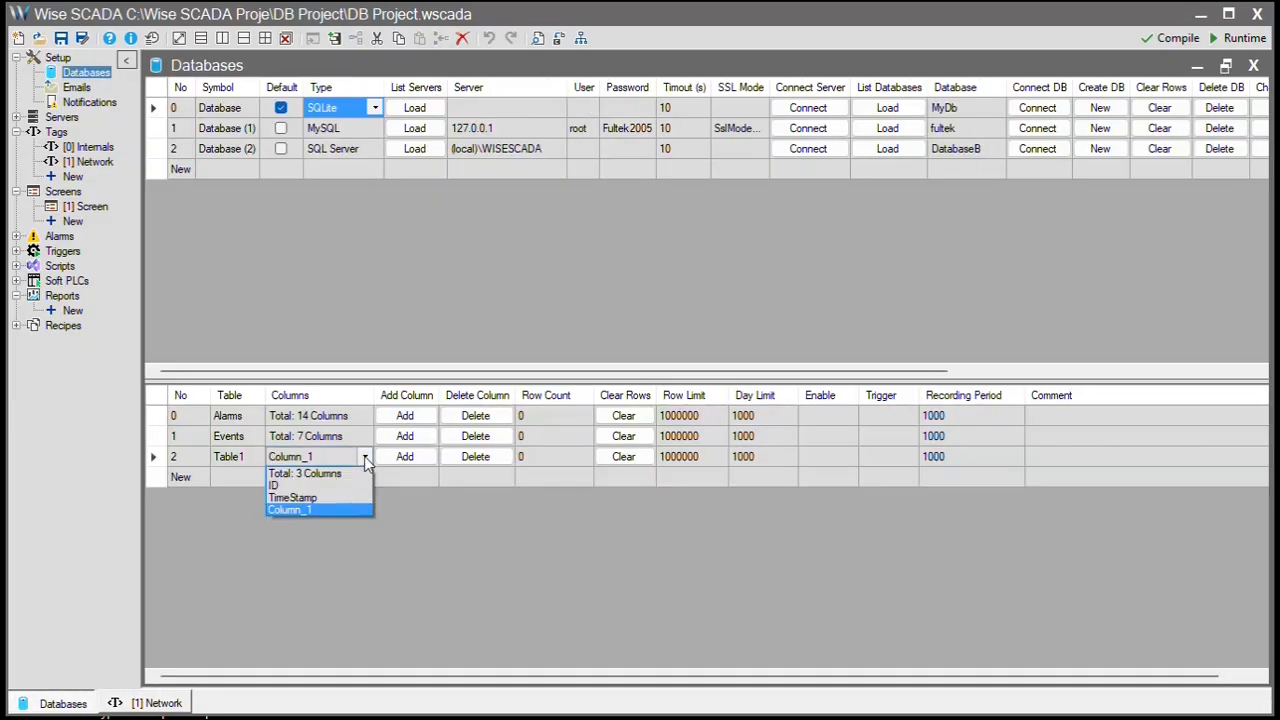
left_click(290, 509)
left_click(1120, 371)
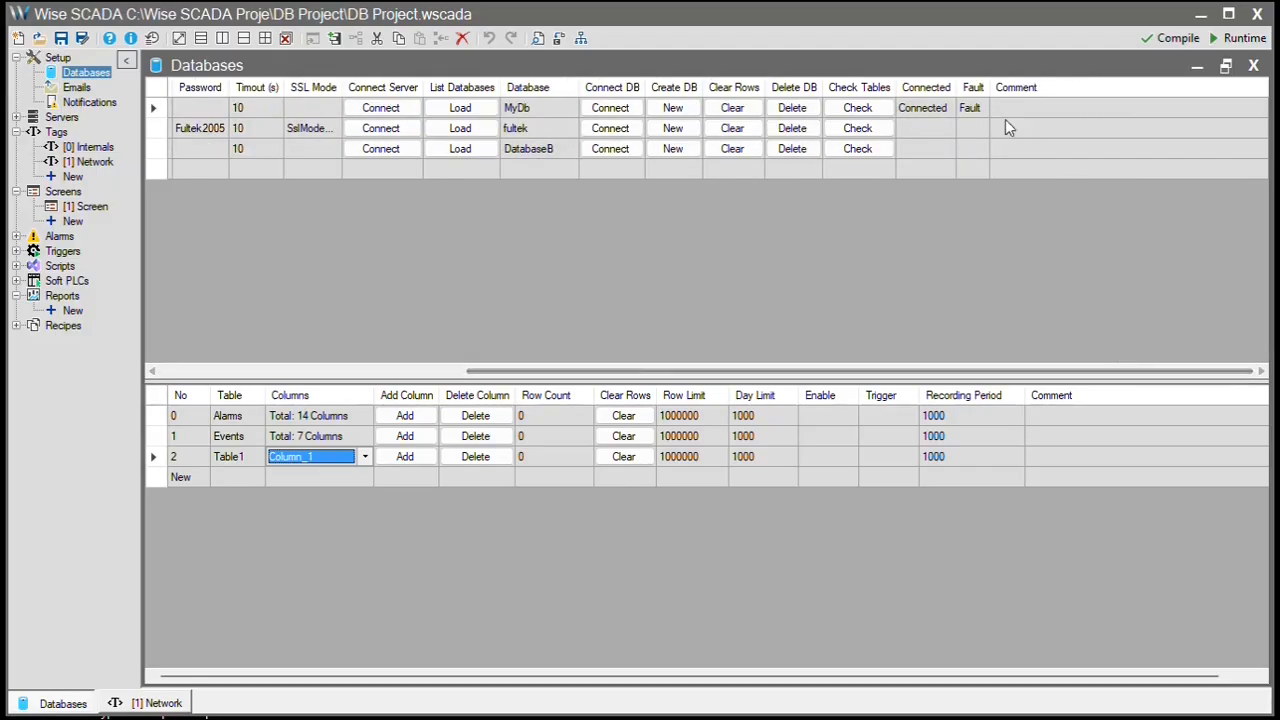
left_click(857, 107)
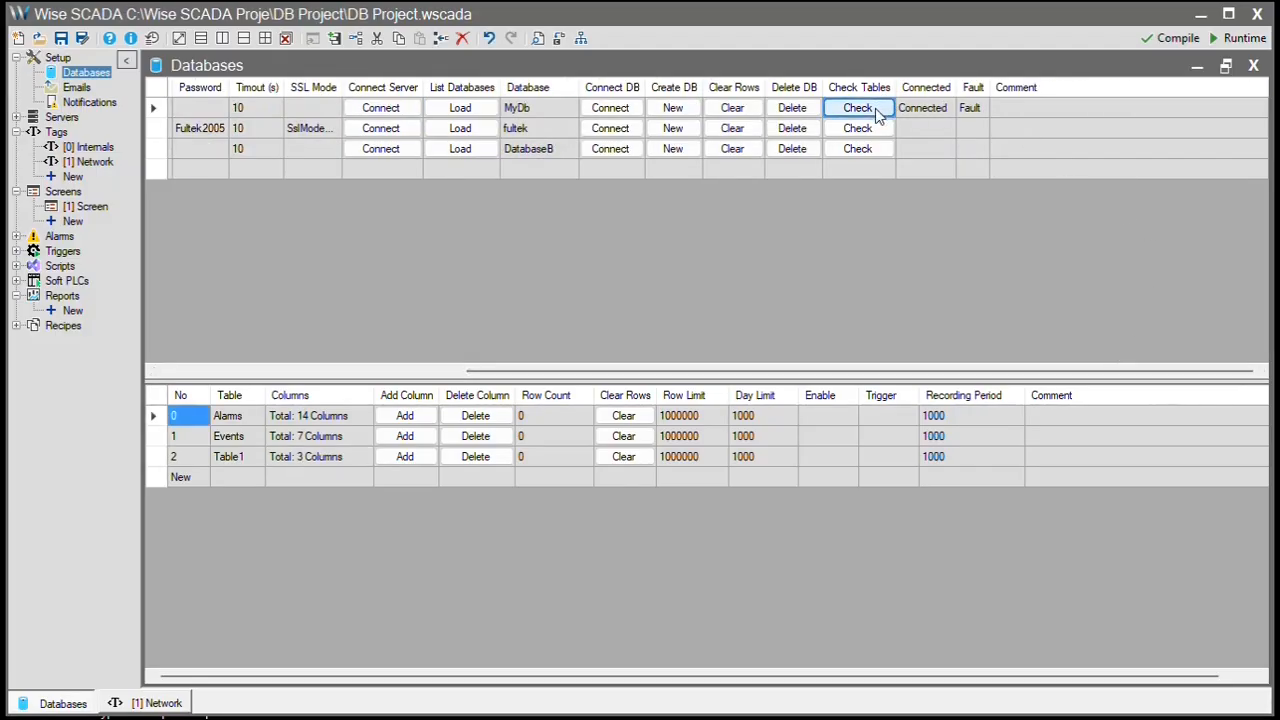
left_click(316, 462)
left_click(364, 458)
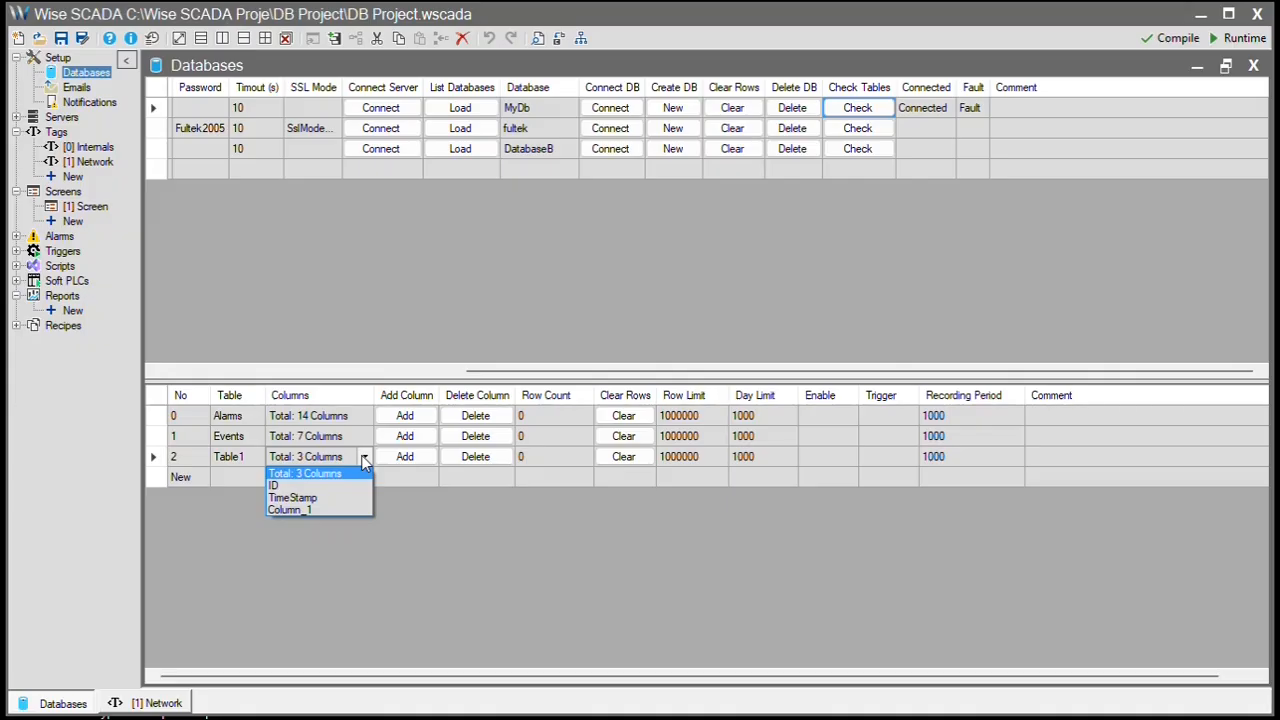
left_click(412, 471)
left_click(412, 471)
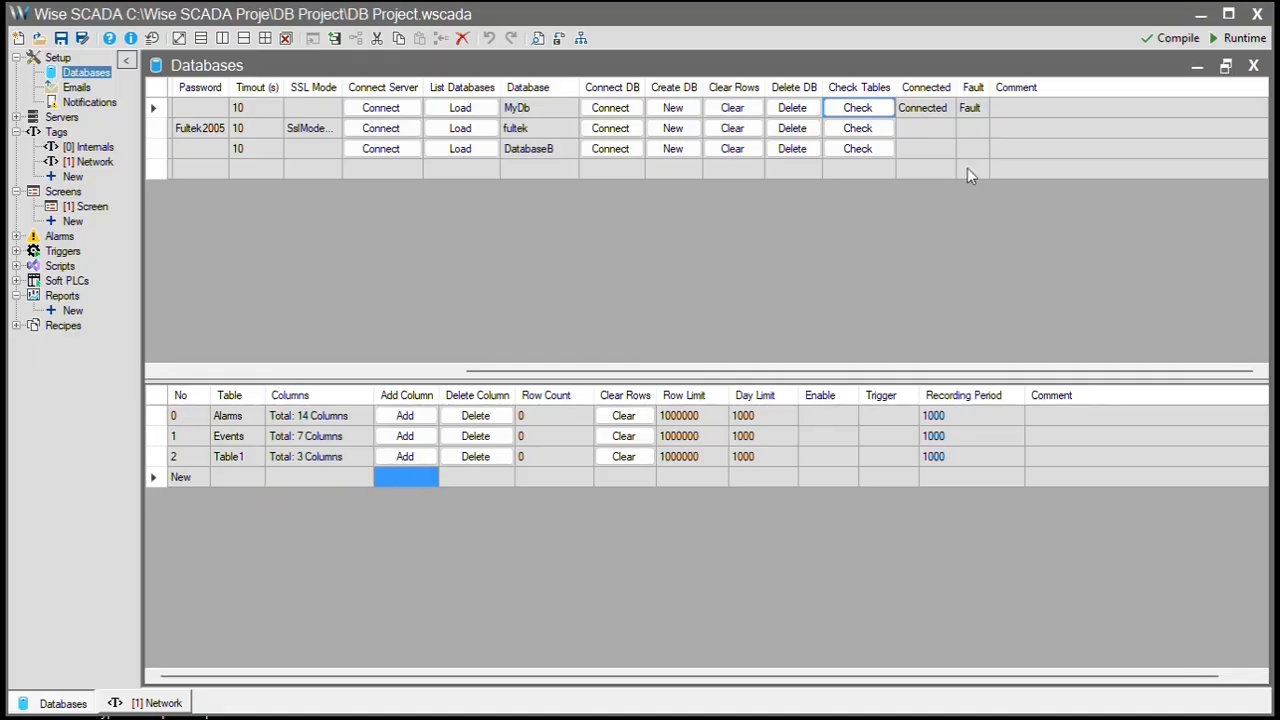
- Save the project with Evet, run it briefly, and close the [1] Screen runtime window
left_click(1238, 38)
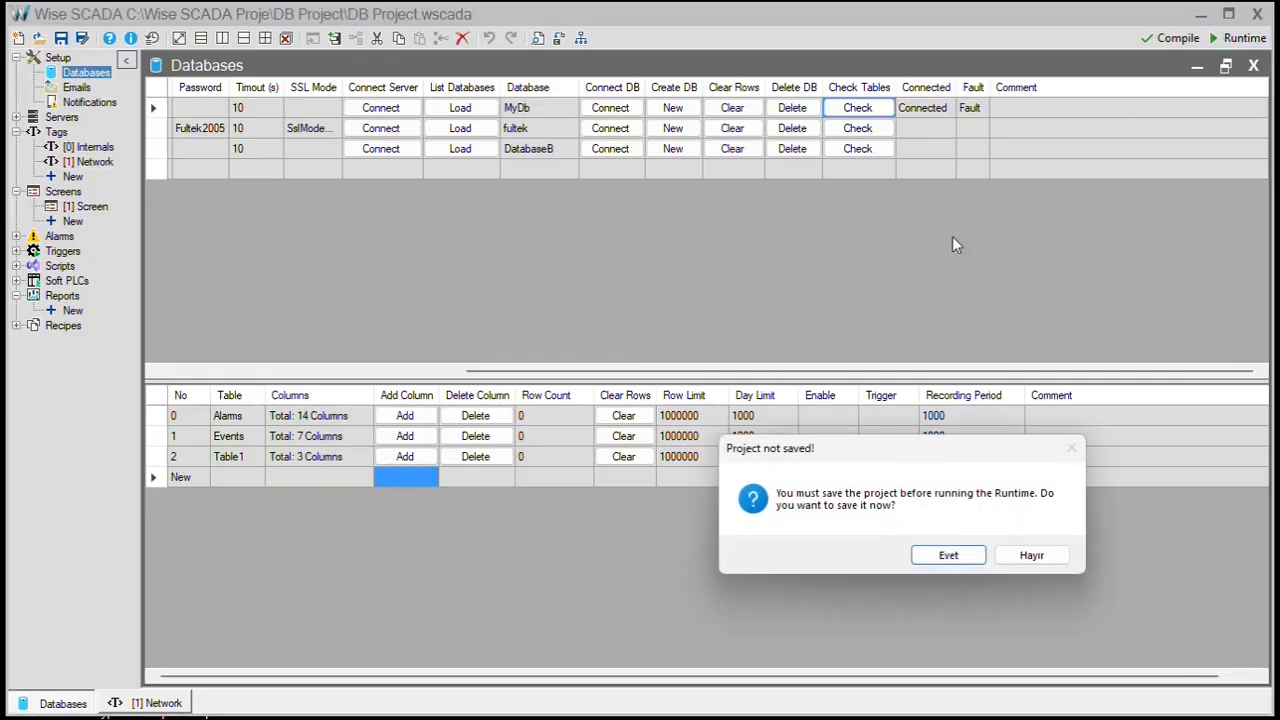
left_click(943, 555)
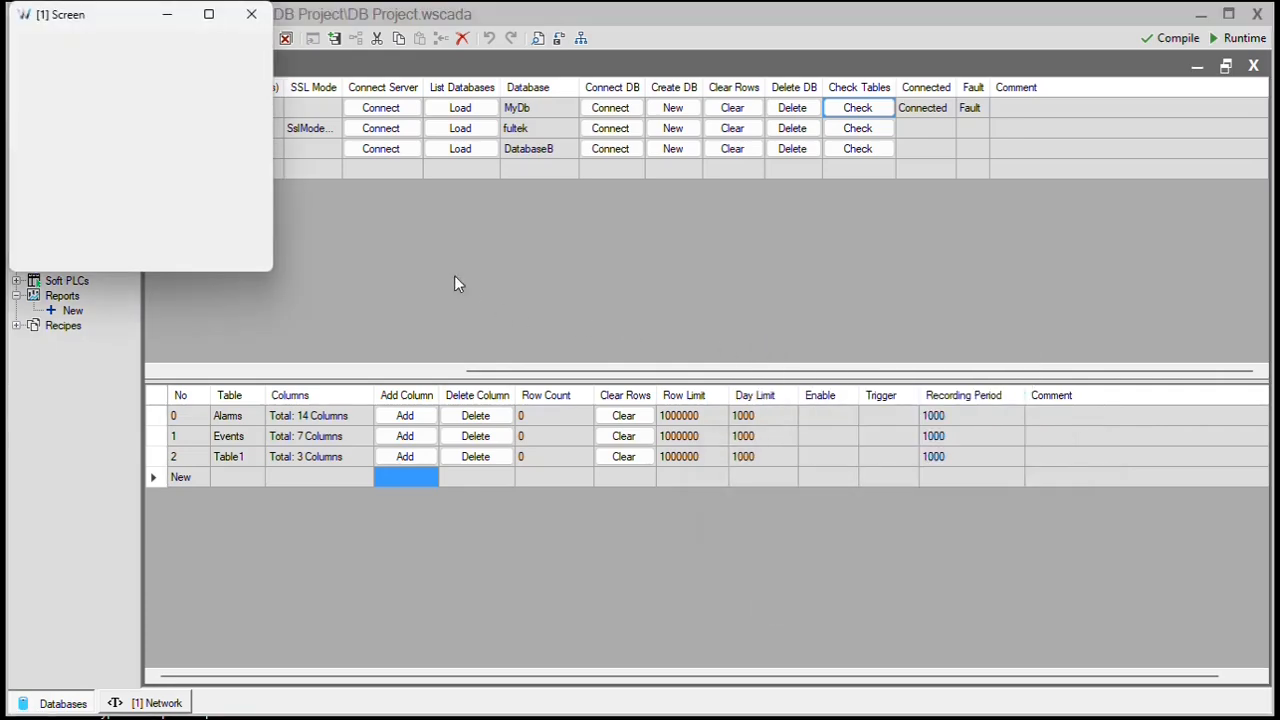
left_click(251, 14)
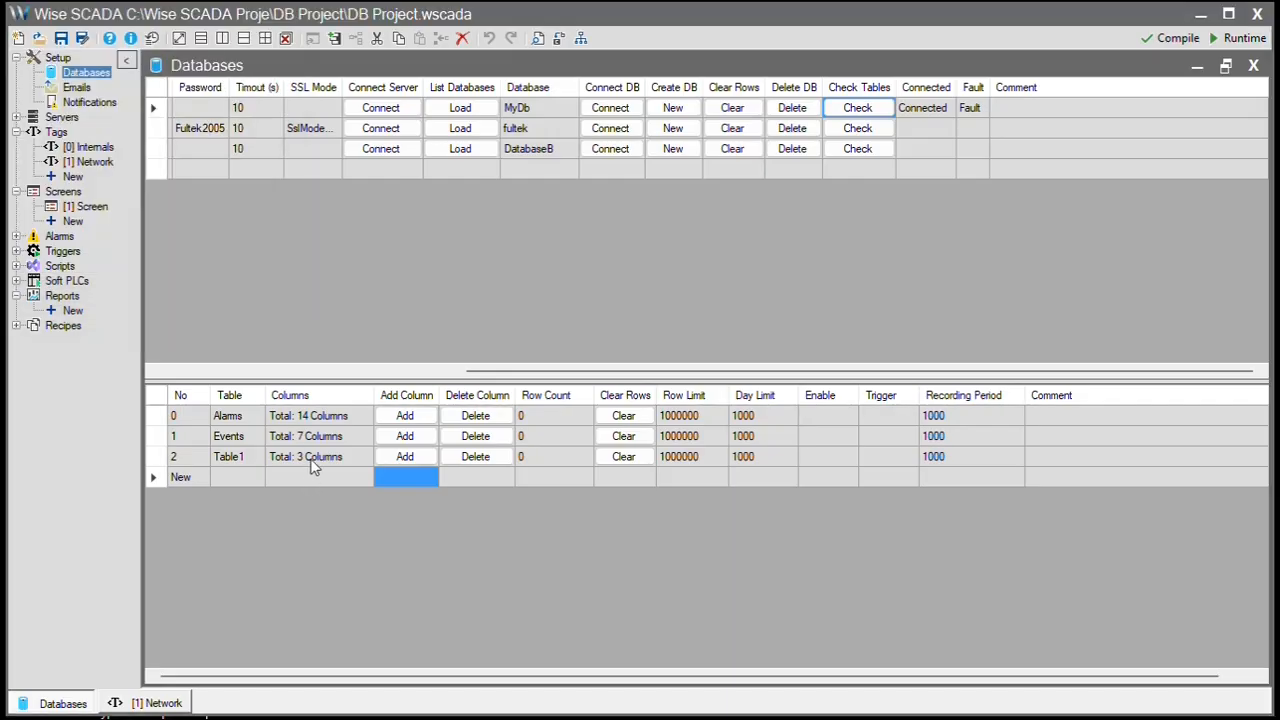
left_click(309, 462)
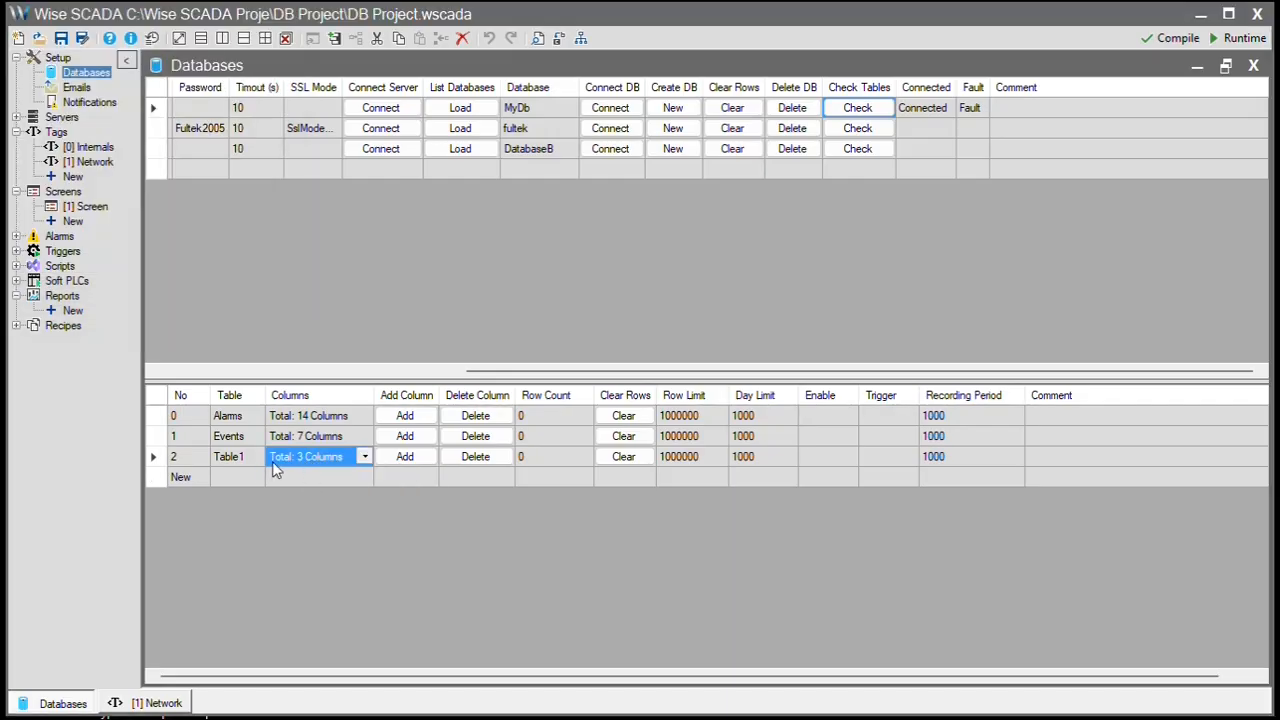
- Check MyDb and save the database layout to SCADA, giving Table1 the _Tag and _Tag_1 columns
left_click(879, 114)
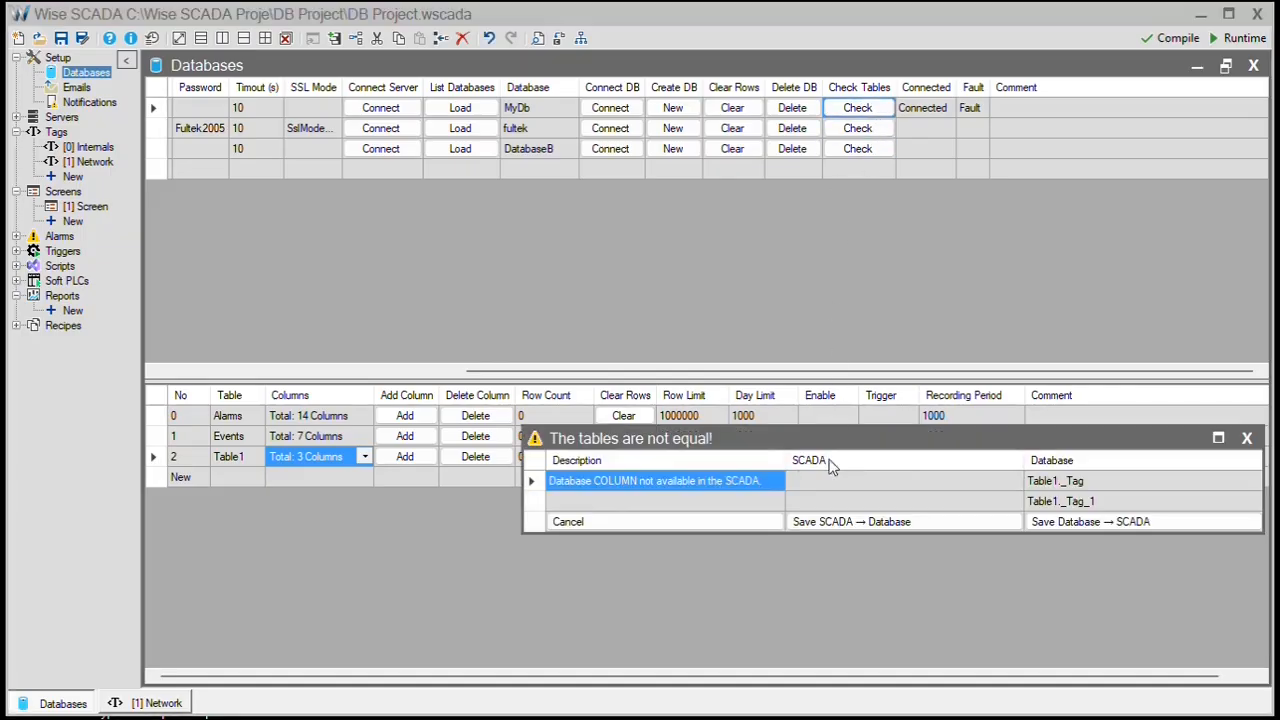
left_click_drag(908, 444, 753, 245)
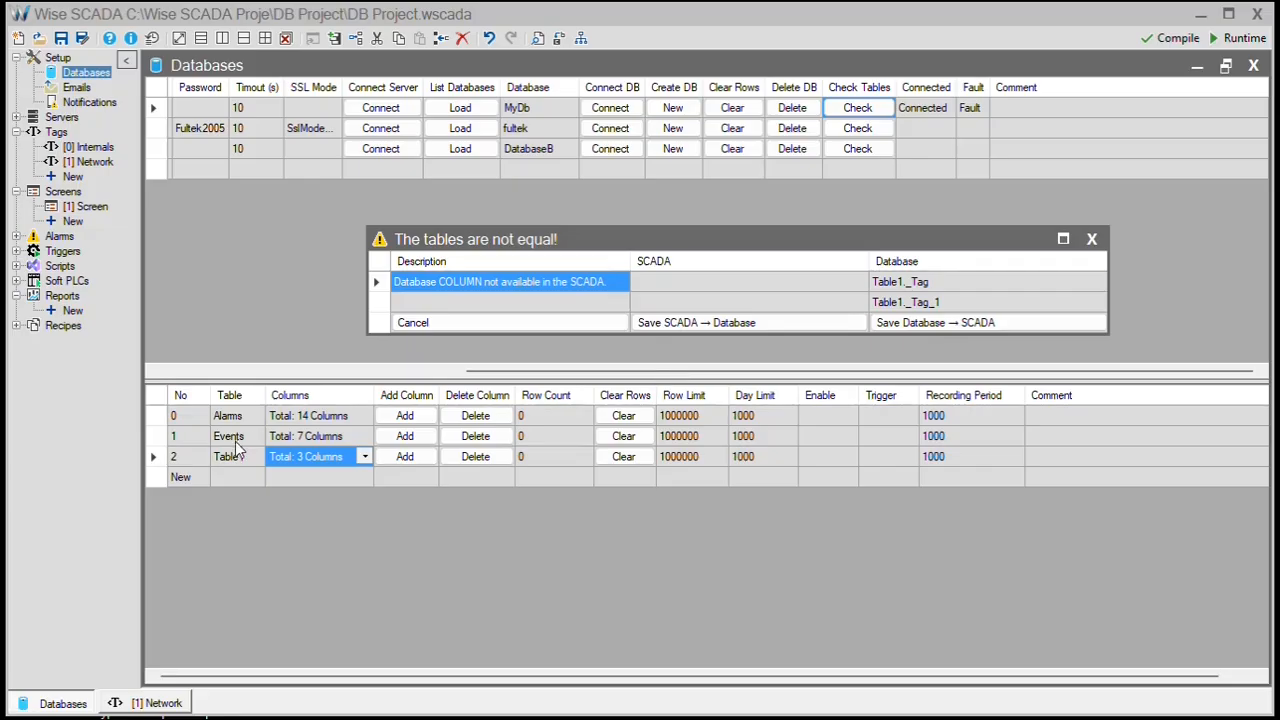
left_click(981, 324)
left_click(981, 324)
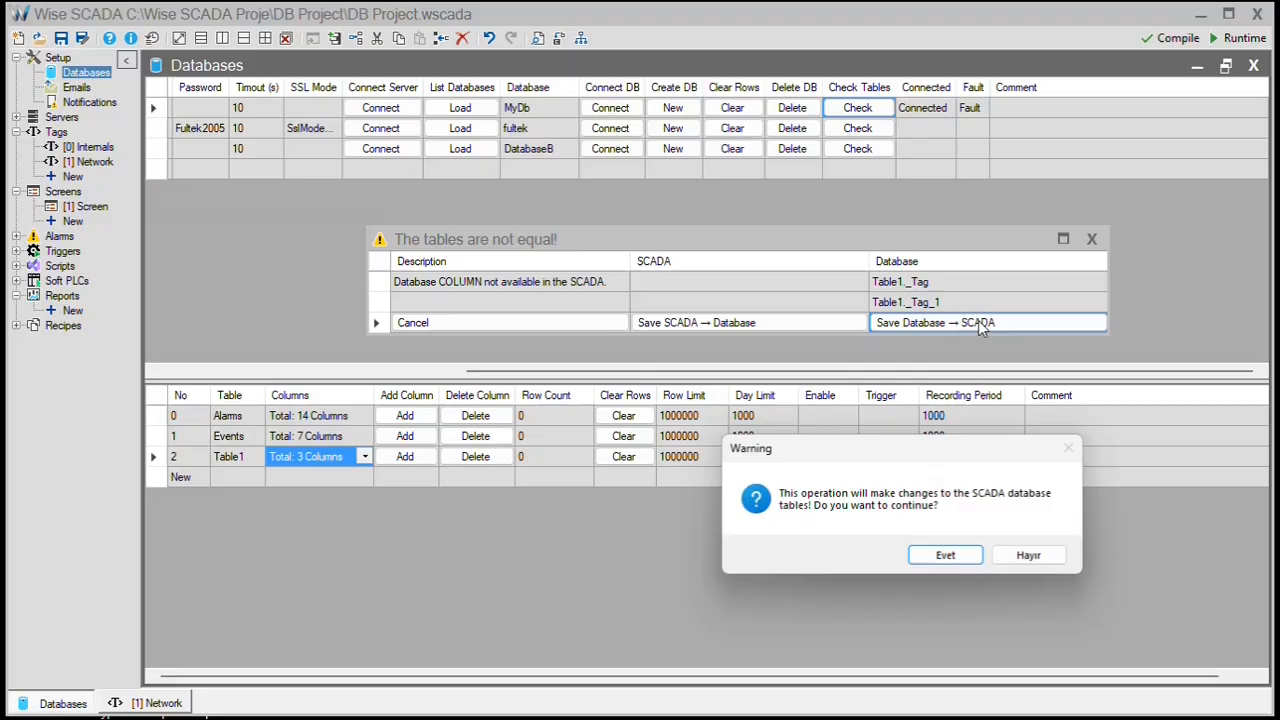
left_click(955, 553)
left_click(339, 462)
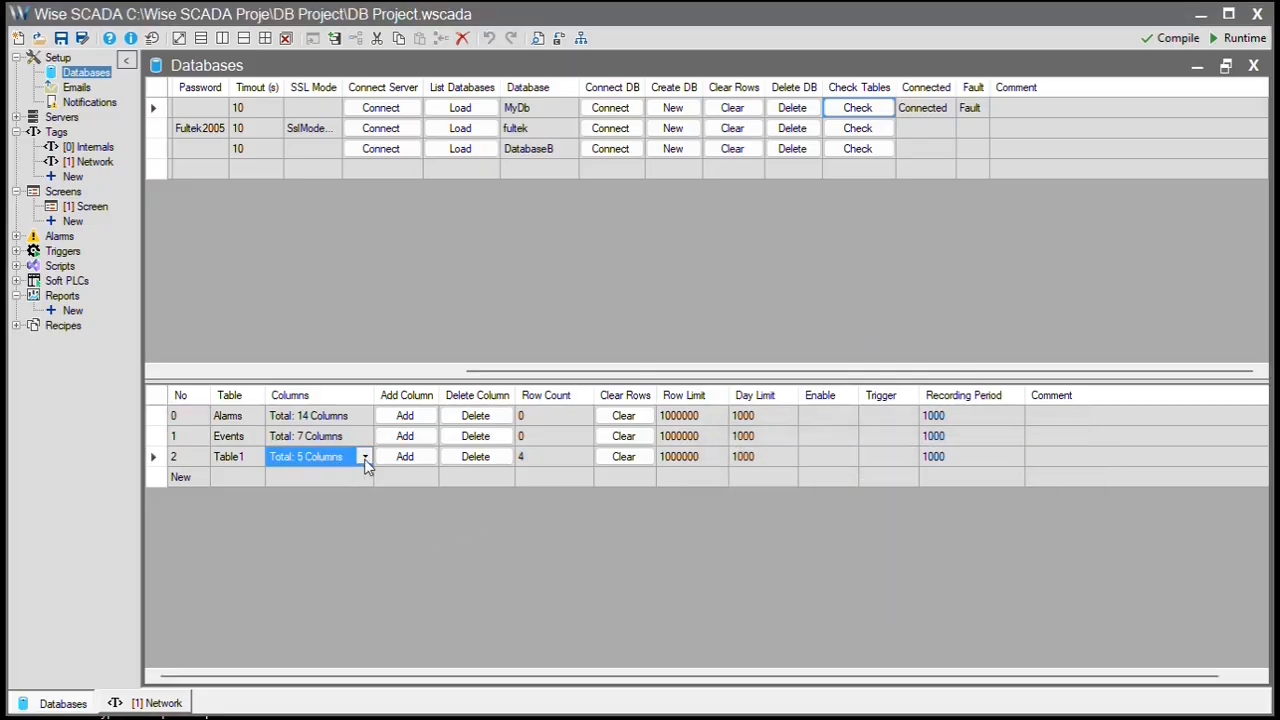
left_click(366, 457)
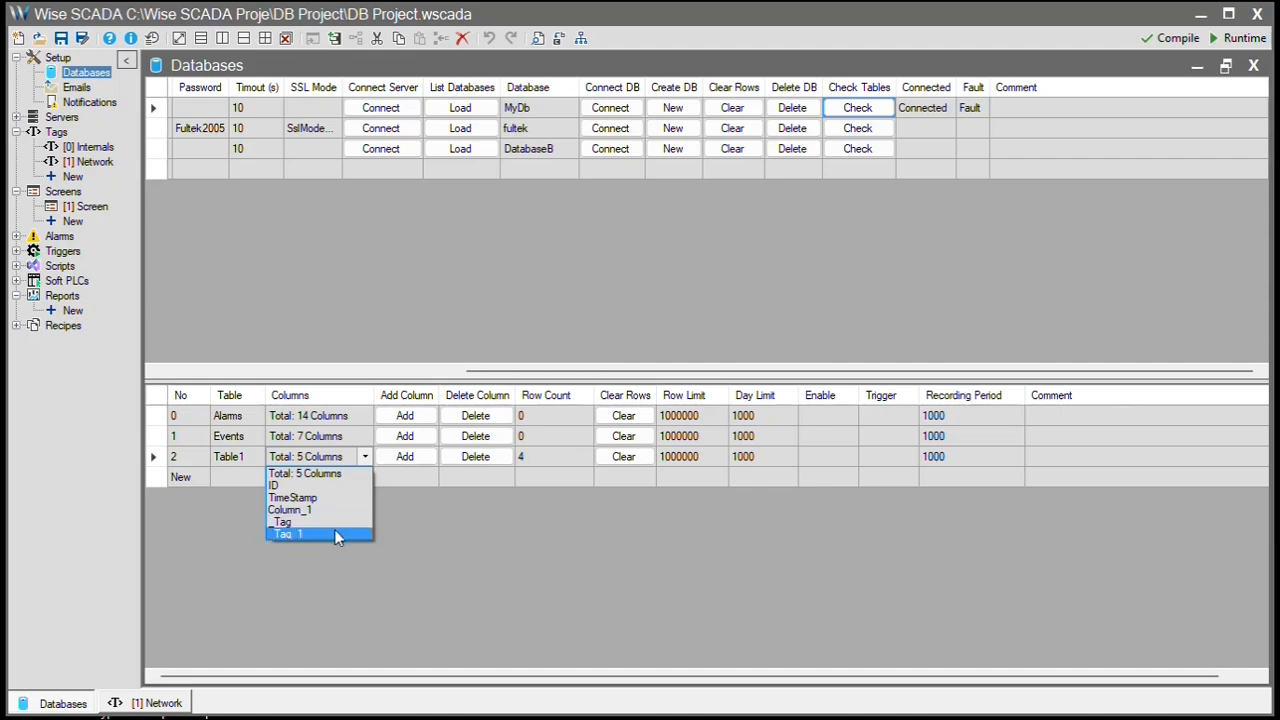
left_click(794, 40)
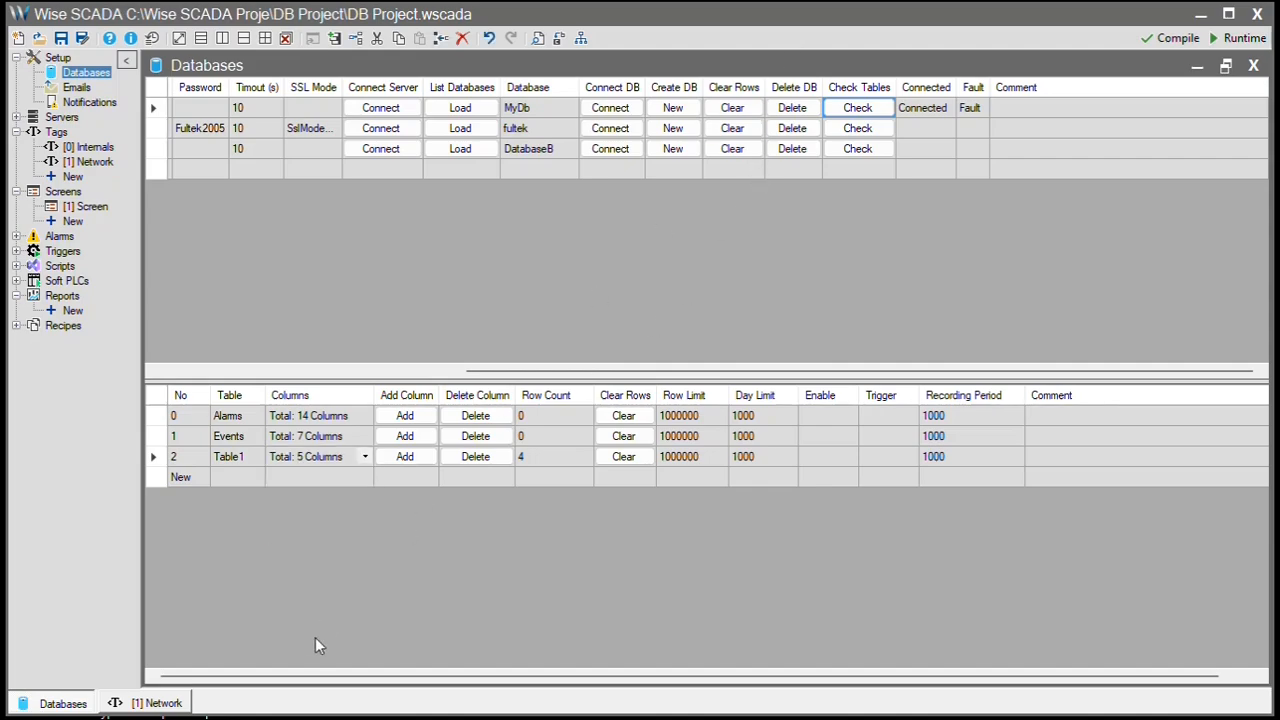
- Create a new table named Table2 and confirm it has the ID and TimeStamp columns
left_click(199, 475)
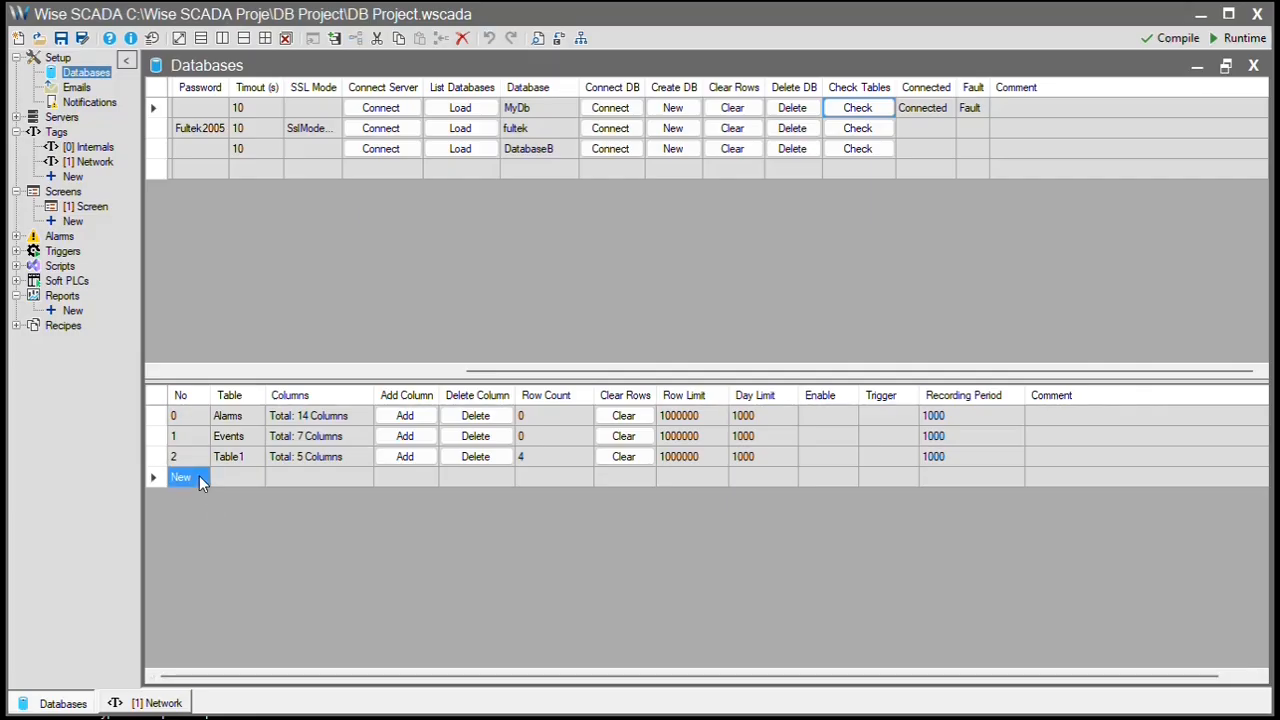
left_click(256, 536)
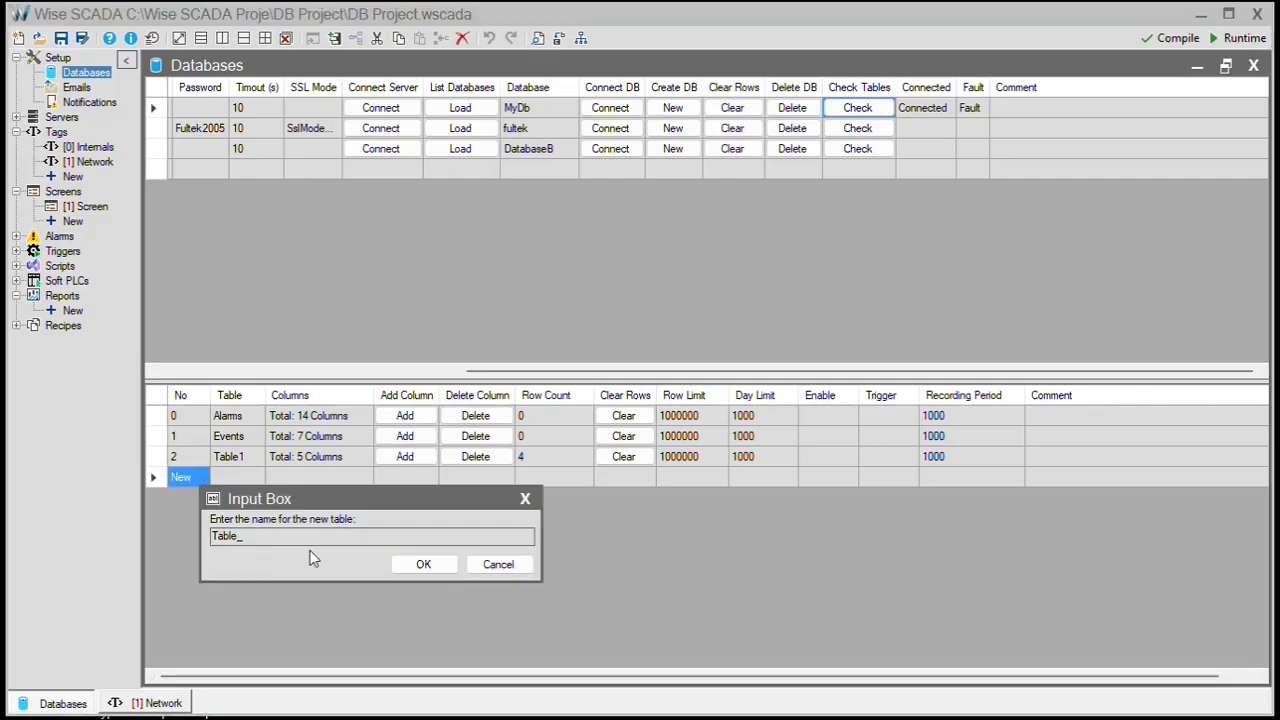
type("2")
key("Left")
key("BackSpace")
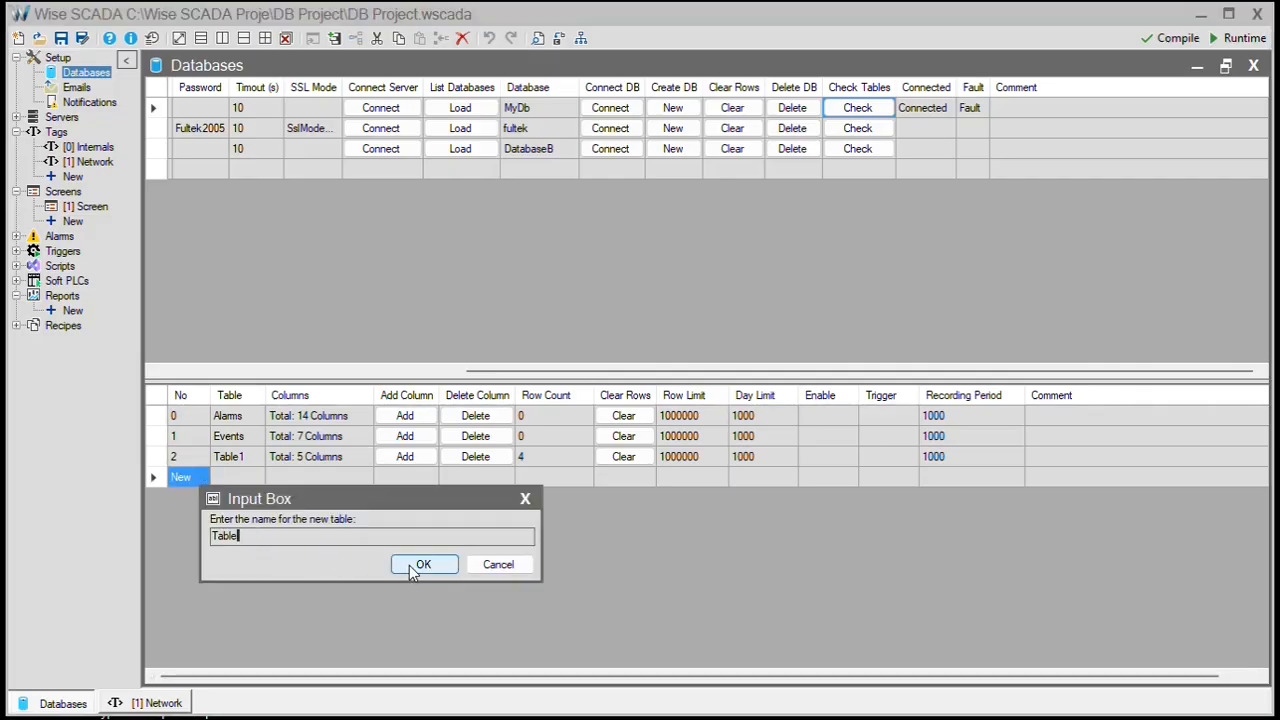
left_click(422, 565)
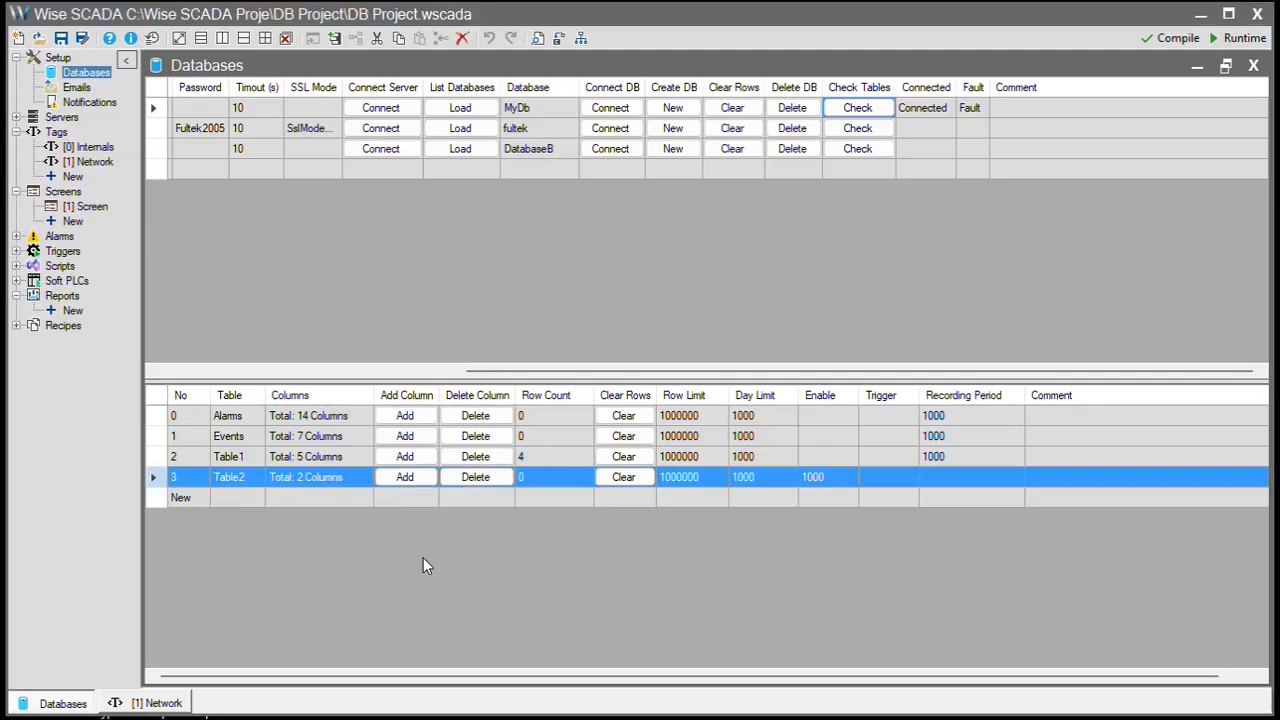
left_click(355, 478)
left_click(364, 477)
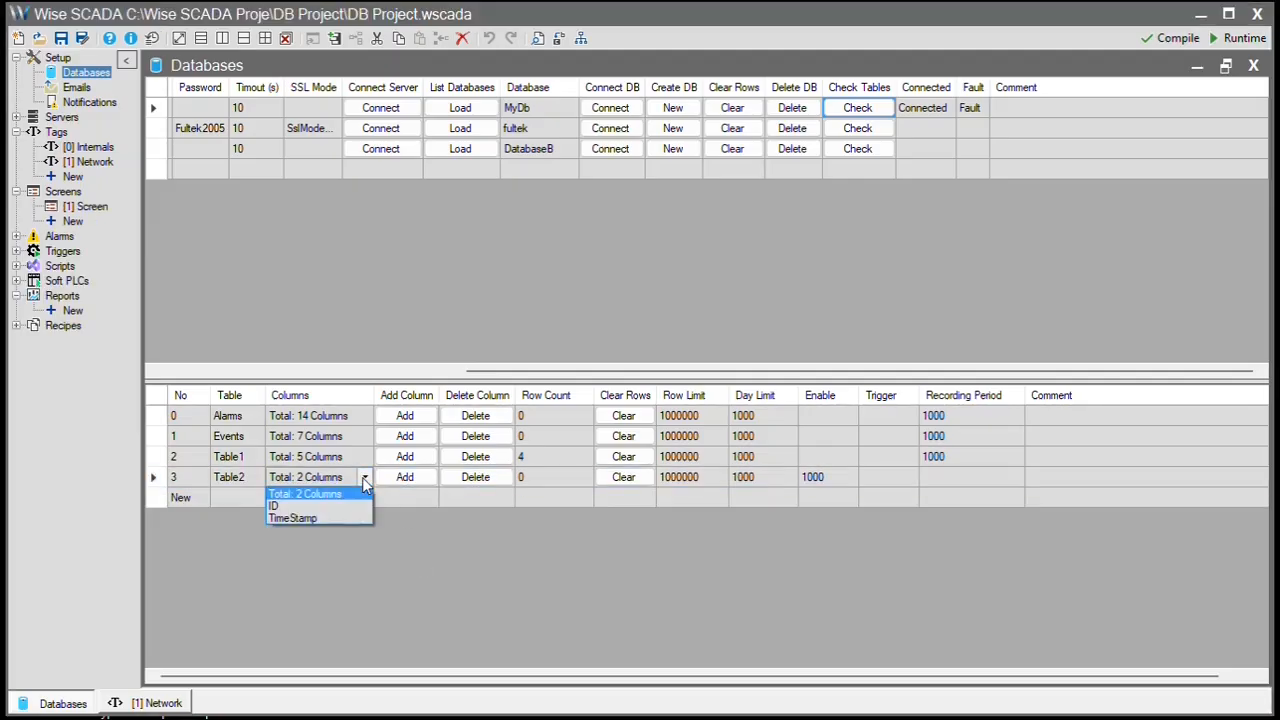
left_click(417, 506)
left_click(477, 497)
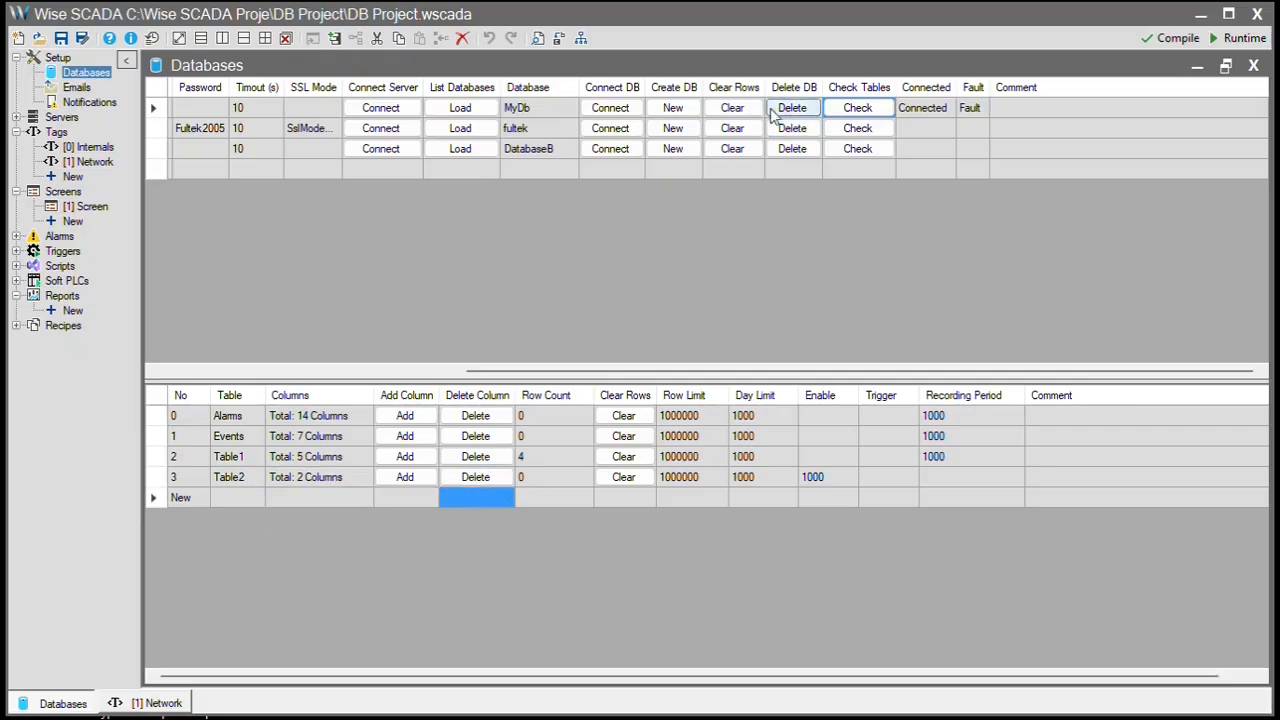
- In the tag's Historical settings, add a Database entry logging to Table2 alongside Table1
left_click(150, 703)
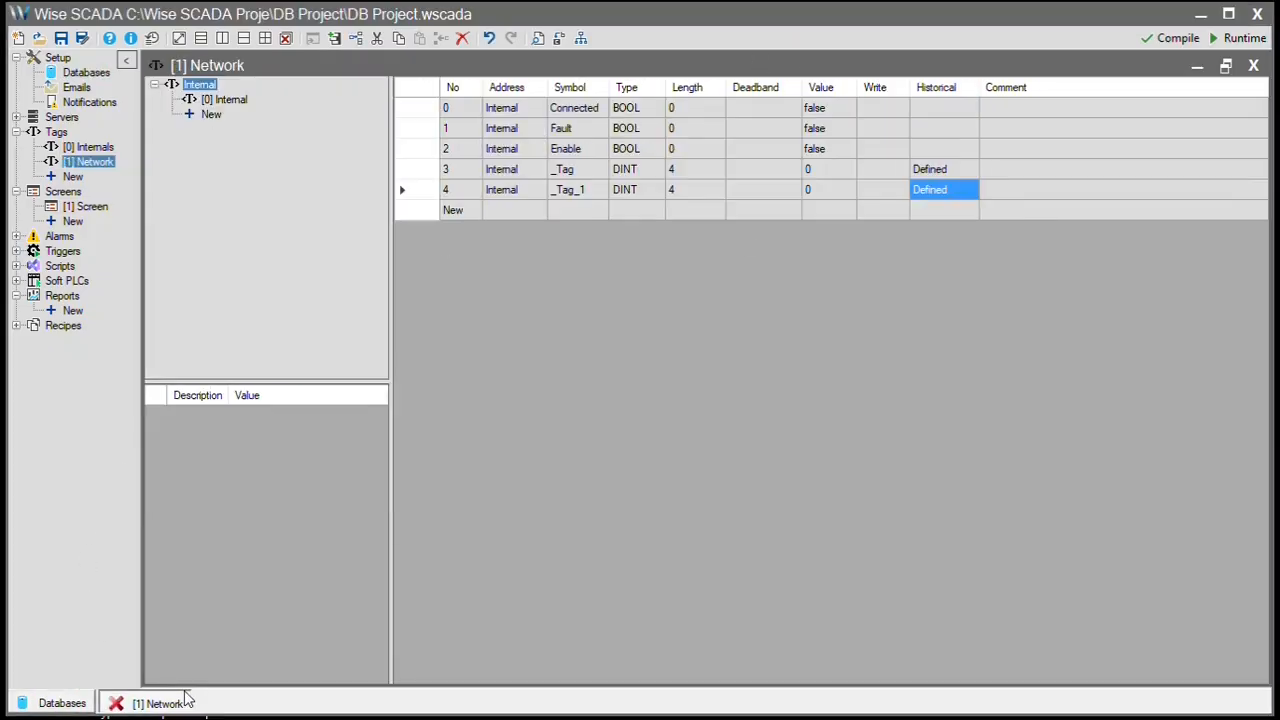
double_click(965, 172)
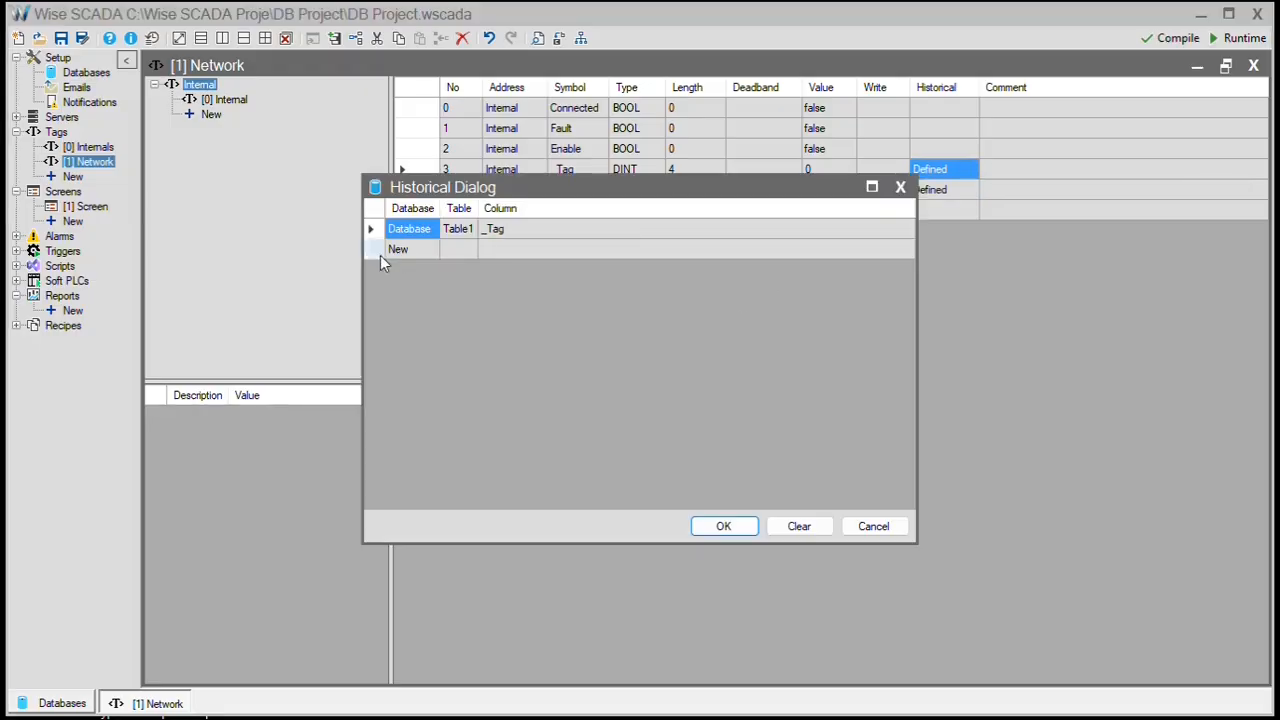
left_click(408, 250)
left_click(412, 251)
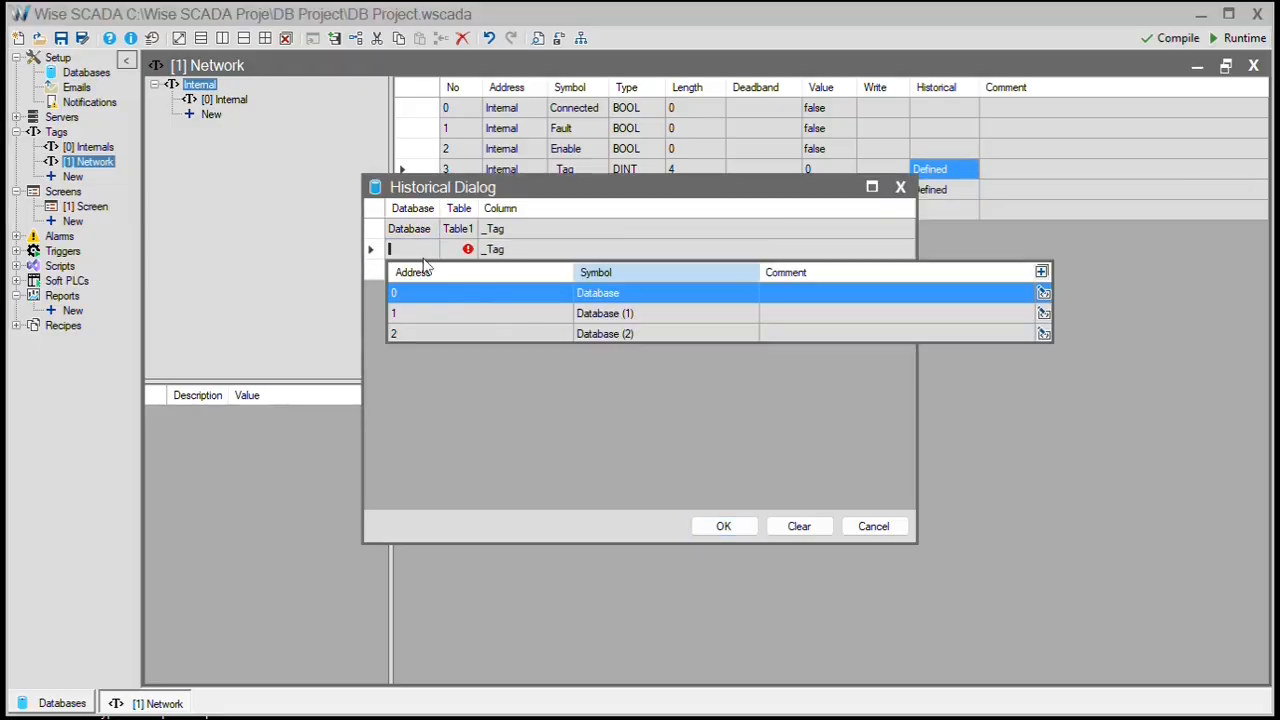
left_click(484, 296)
left_click(457, 250)
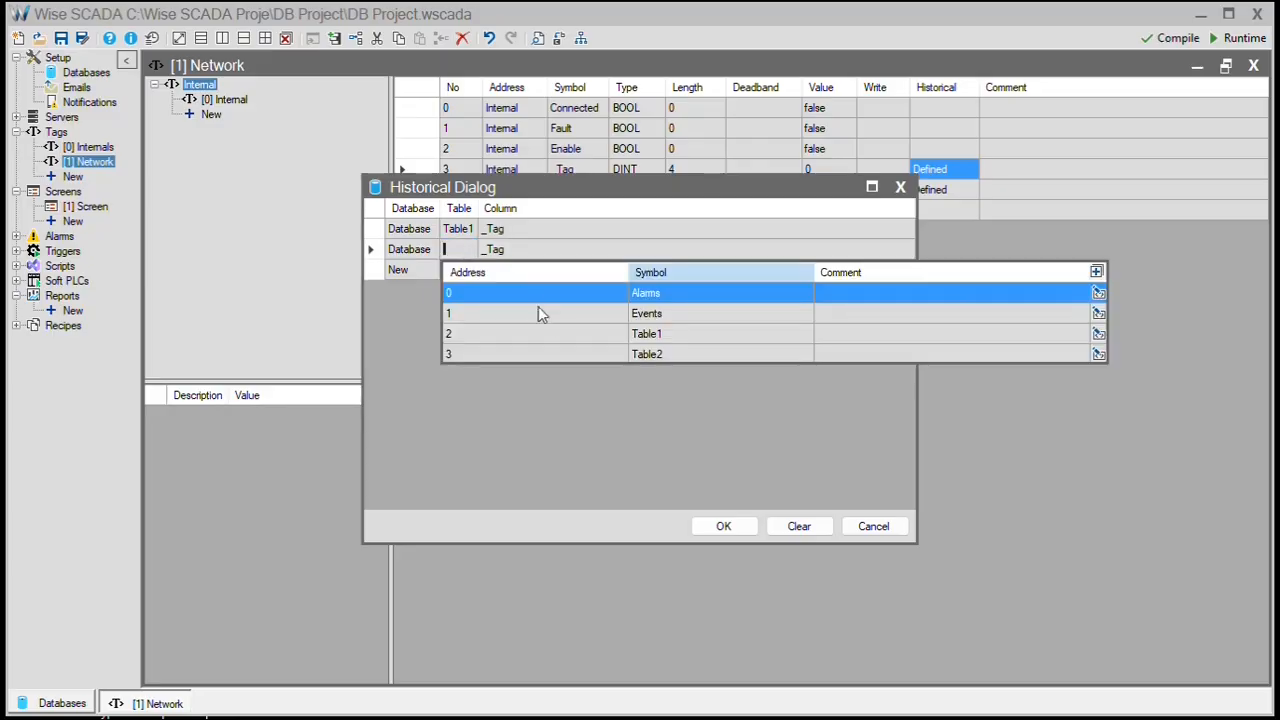
left_click(579, 354)
left_click(526, 252)
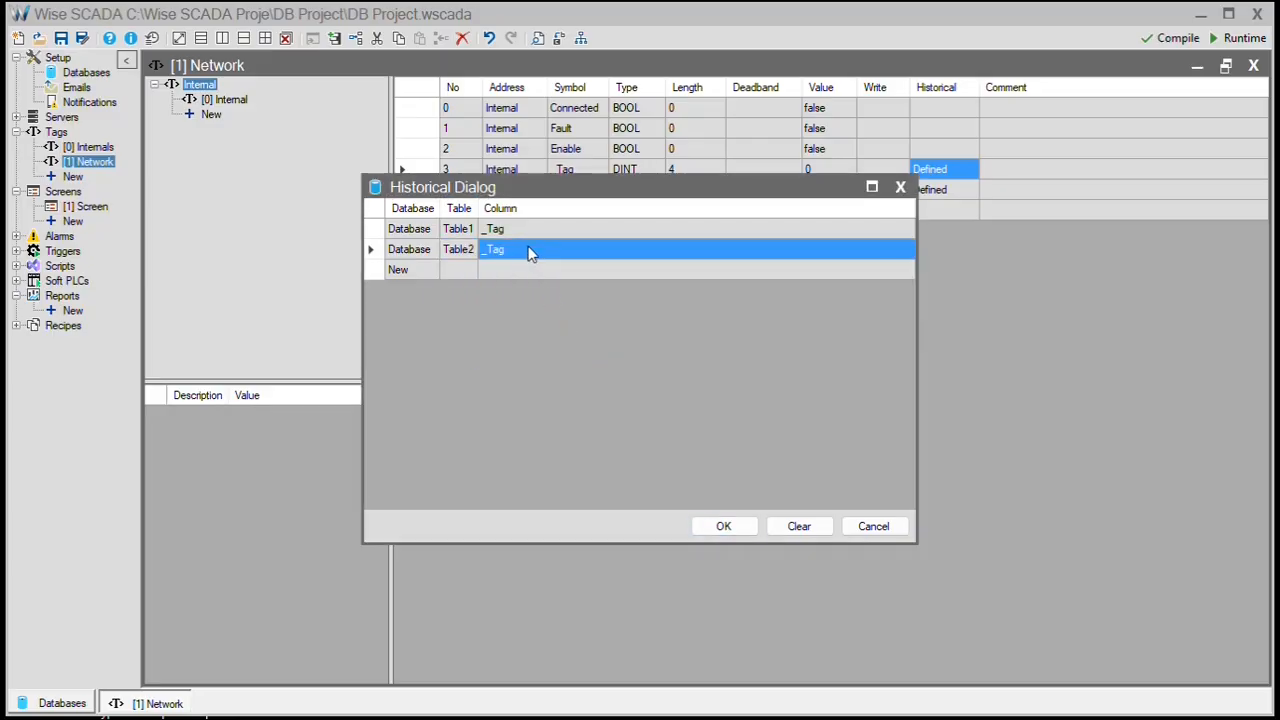
left_click(727, 527)
- Save the project with Evet, run it, and close the runtime screen
left_click(1237, 38)
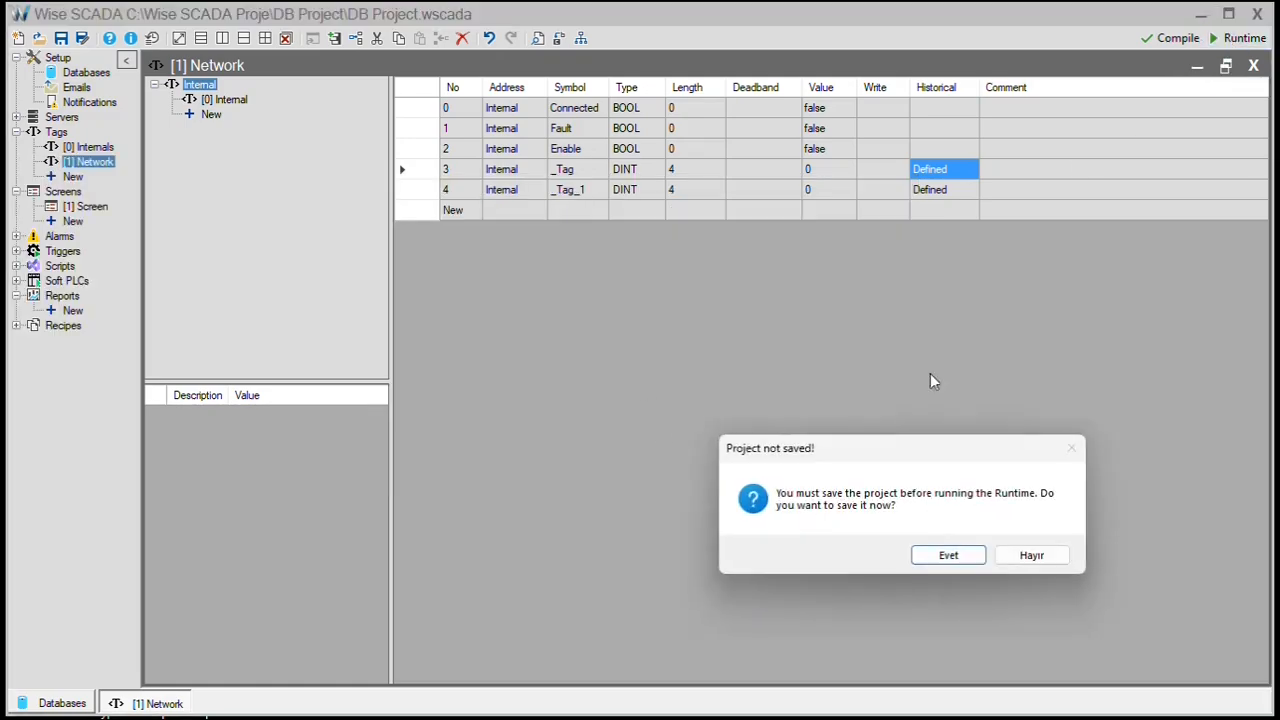
left_click(945, 556)
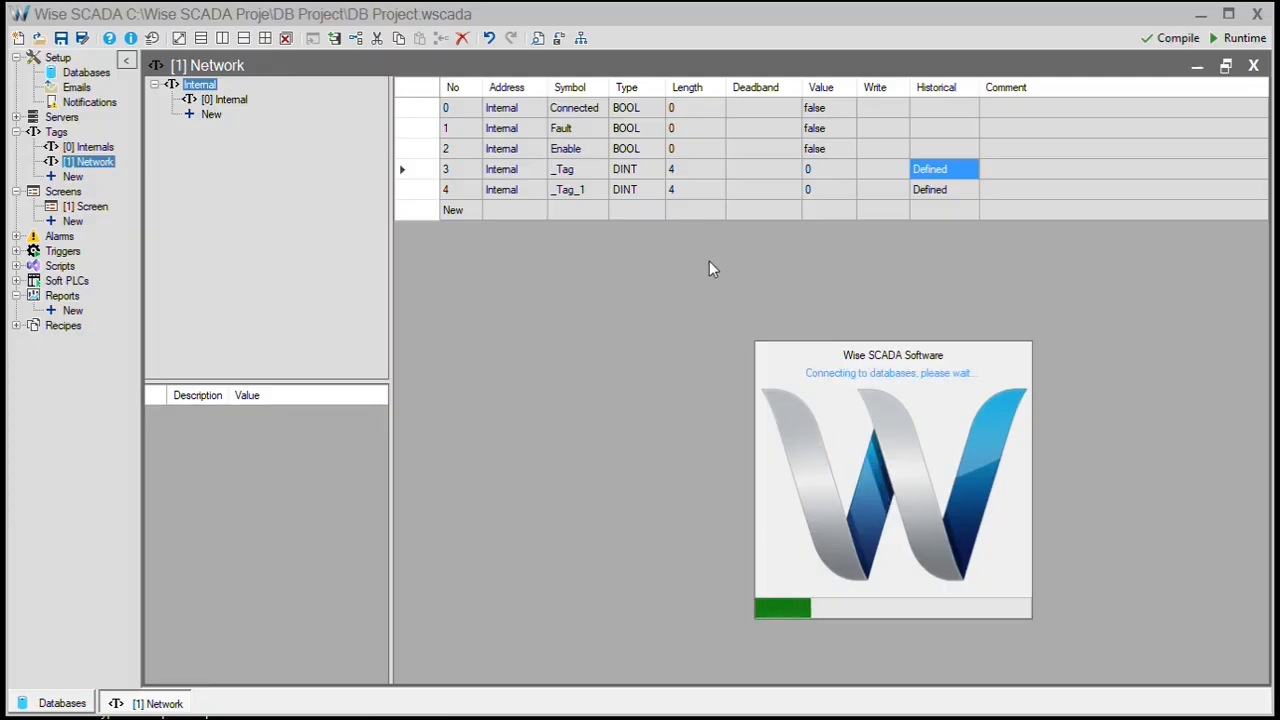
left_click(249, 16)
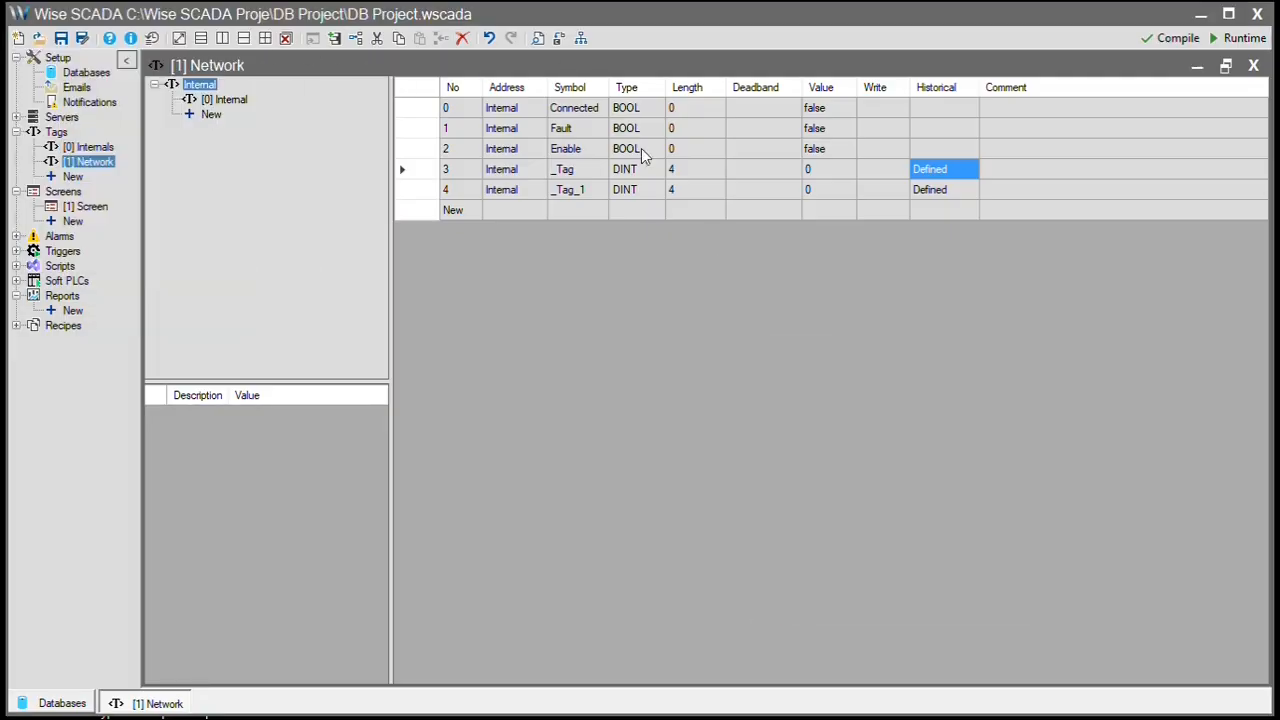
- Check and sync the tables with the database, then verify Table2 now includes a _Tag column
left_click(62, 703)
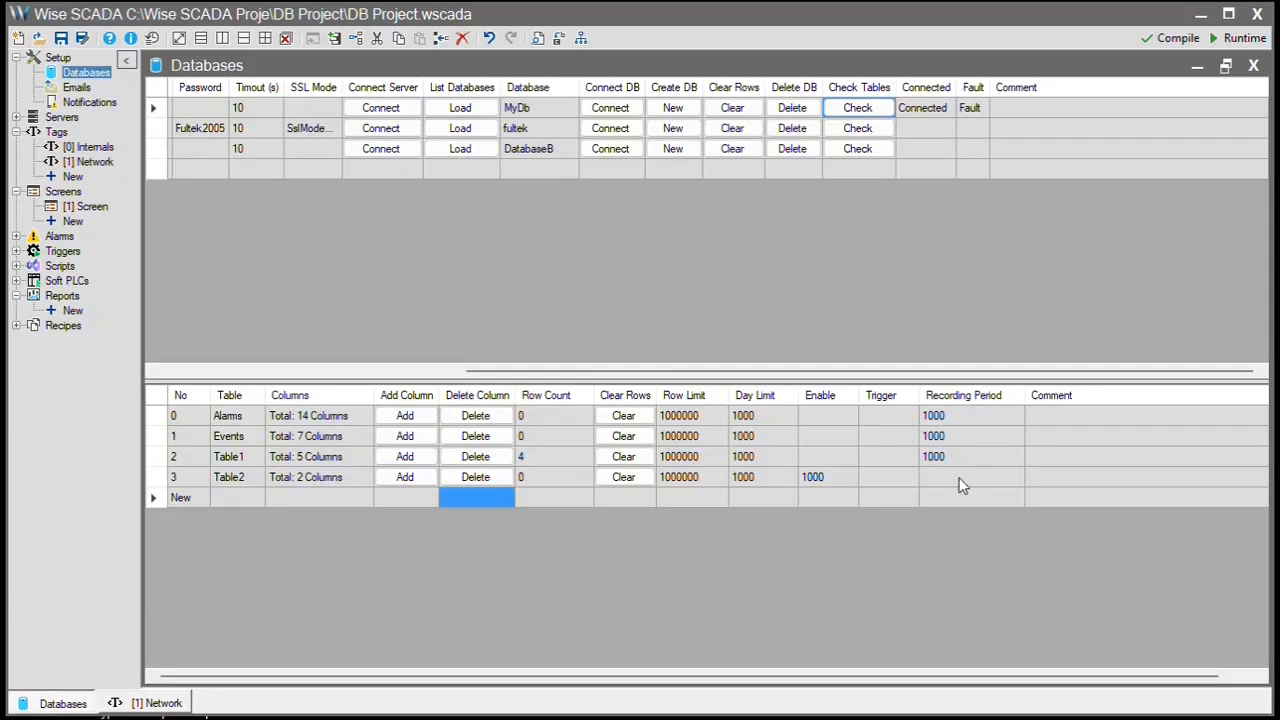
left_click(857, 107)
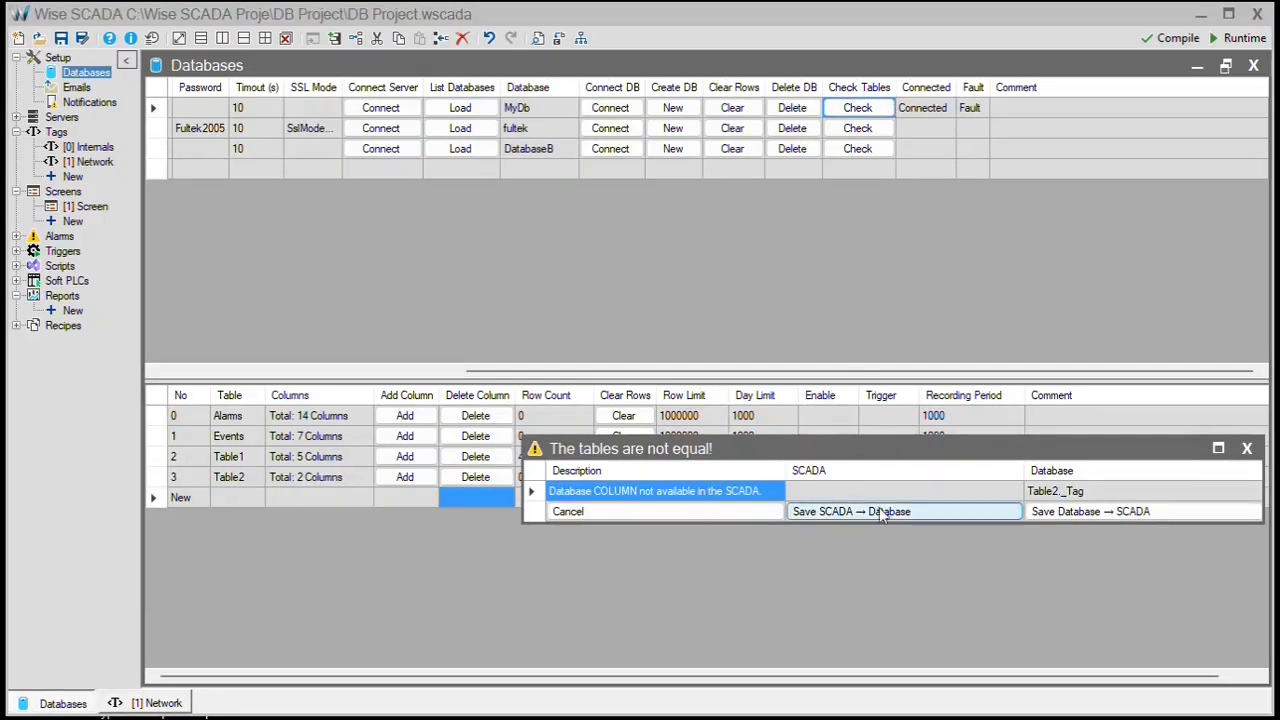
left_click(1103, 516)
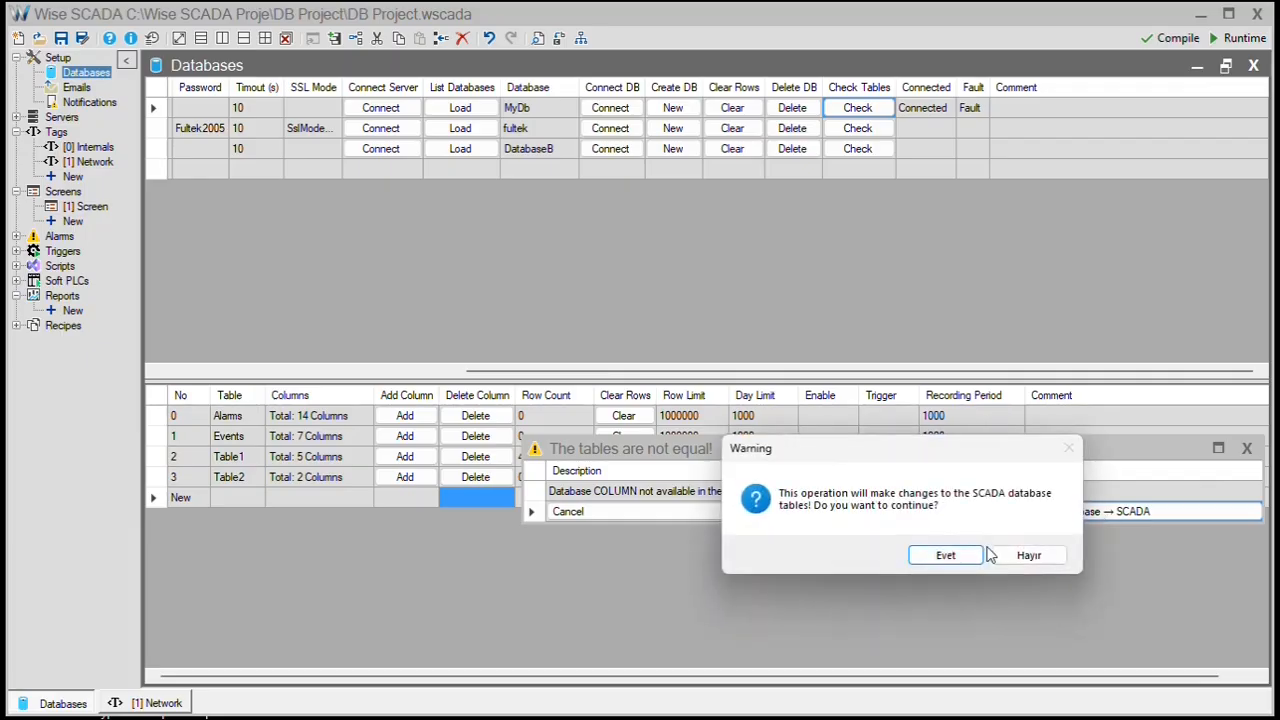
left_click(975, 560)
left_click(310, 478)
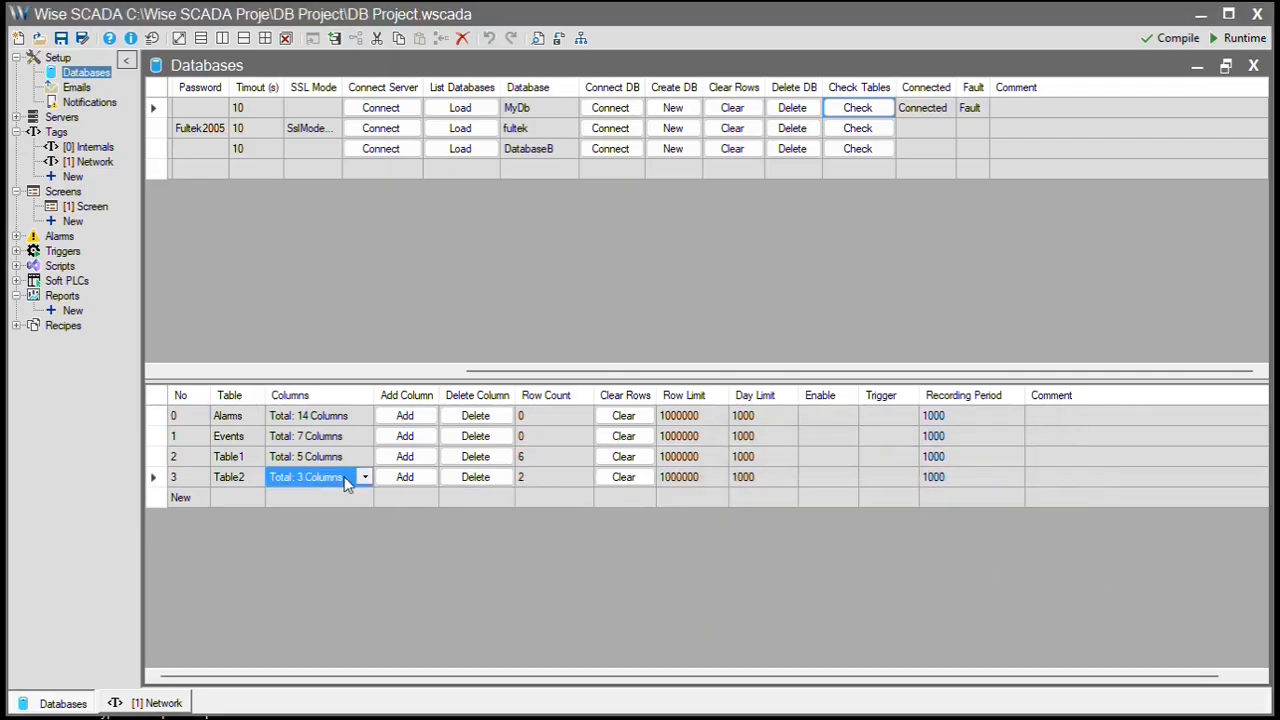
left_click(363, 478)
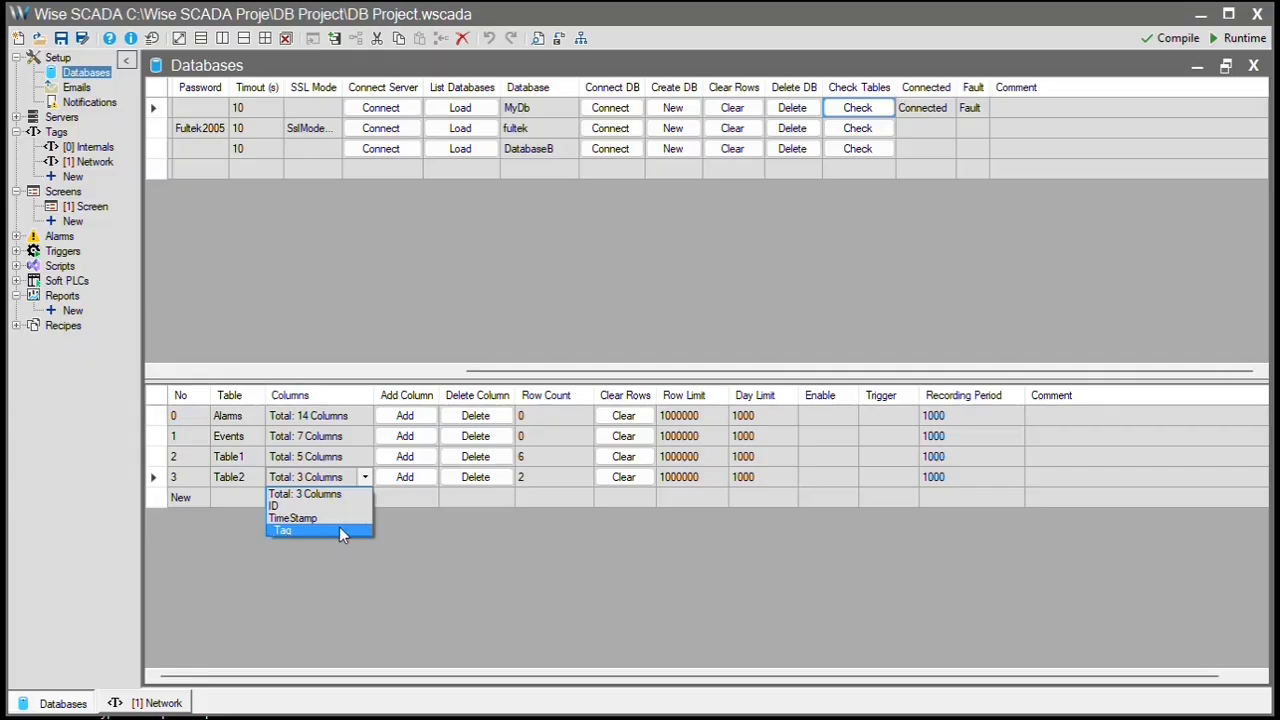
left_click(339, 528)
left_click(346, 458)
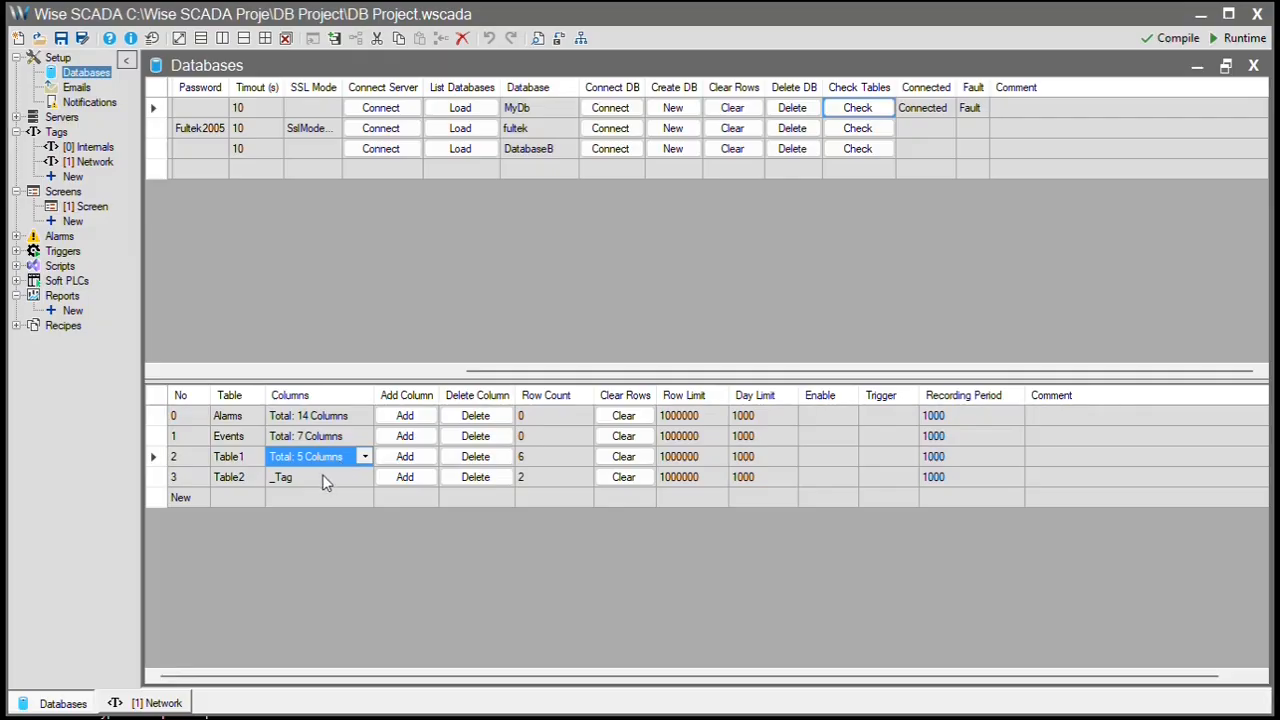
left_click(837, 463)
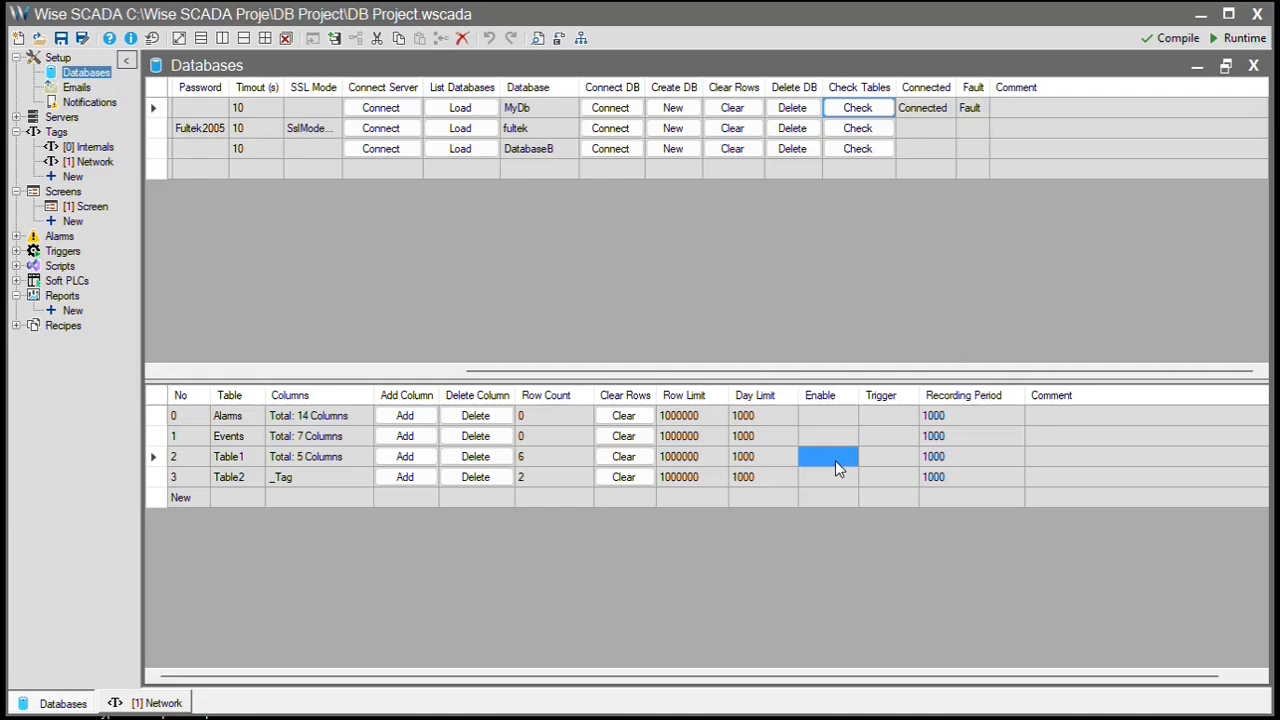
- Set Table2's recording period to 60000 and inspect the row limits of both tables
left_click(945, 460)
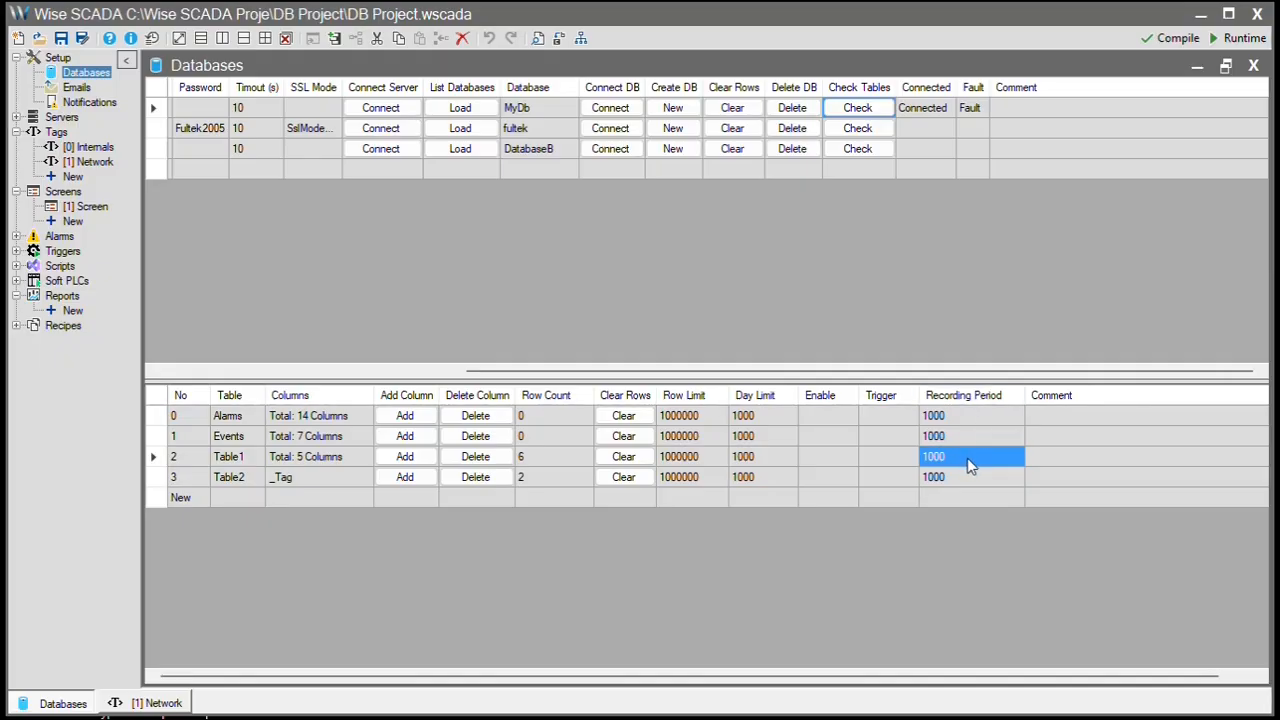
left_click(969, 460)
left_click(960, 480)
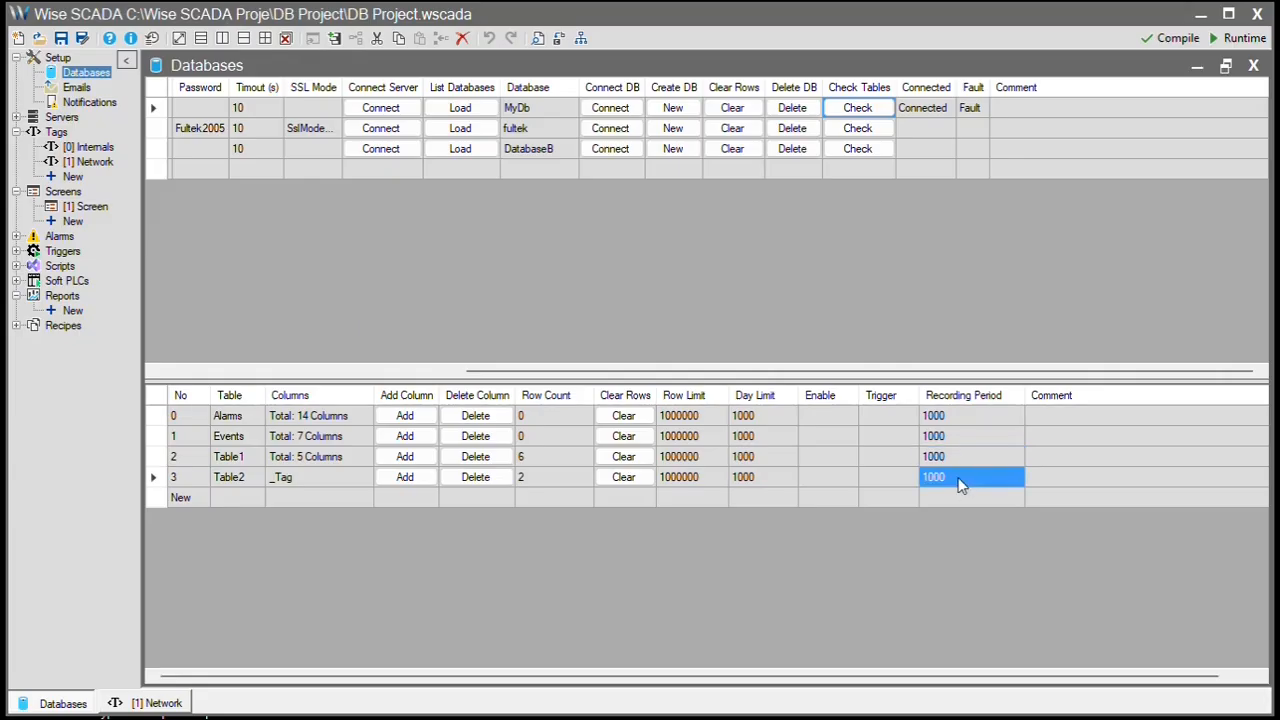
type("60000")
key("Return")
left_click(710, 460)
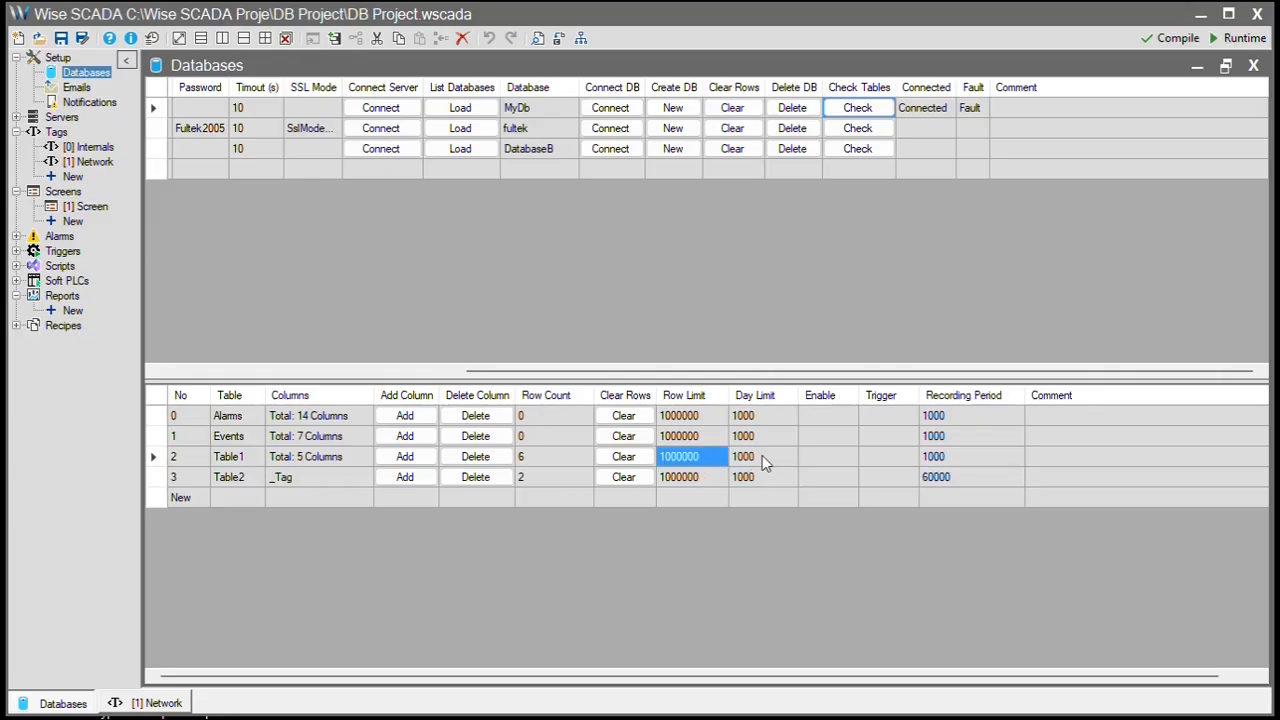
left_click(711, 458)
left_click(711, 477)
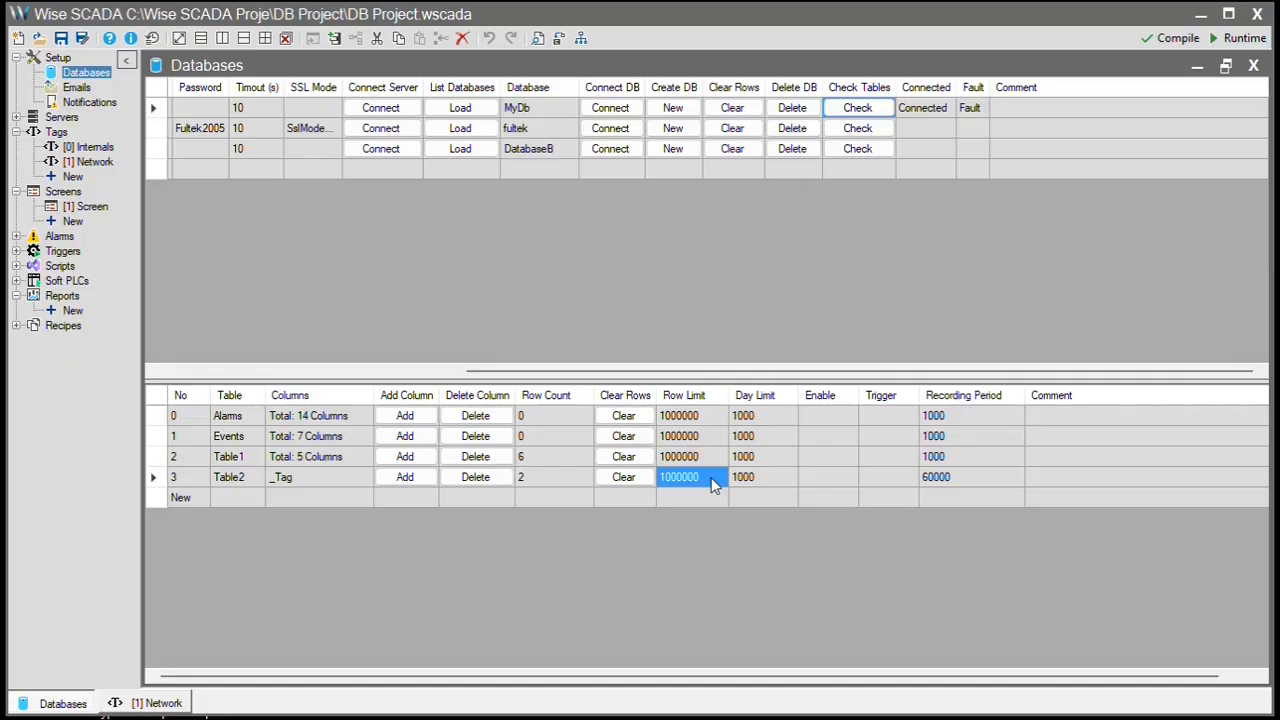
- Set the day limit to 365 for Table1 and 3650 for Table2, then review the values
left_click(763, 460)
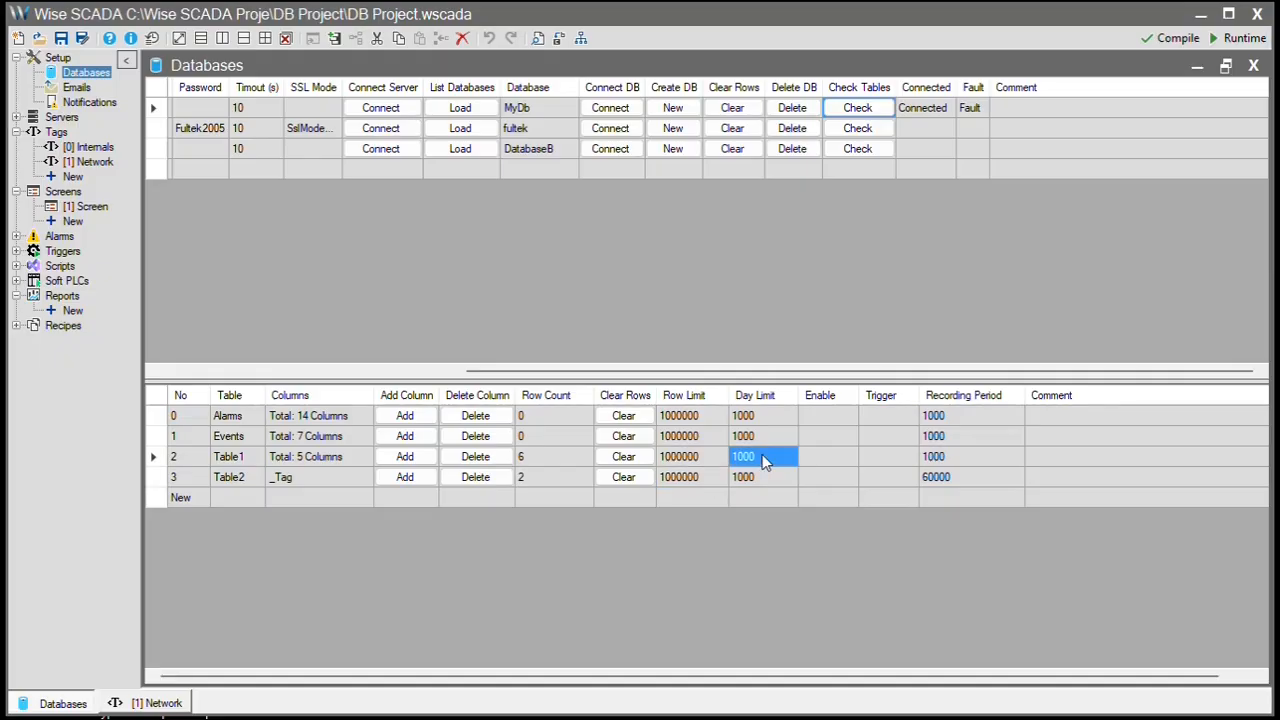
type("365")
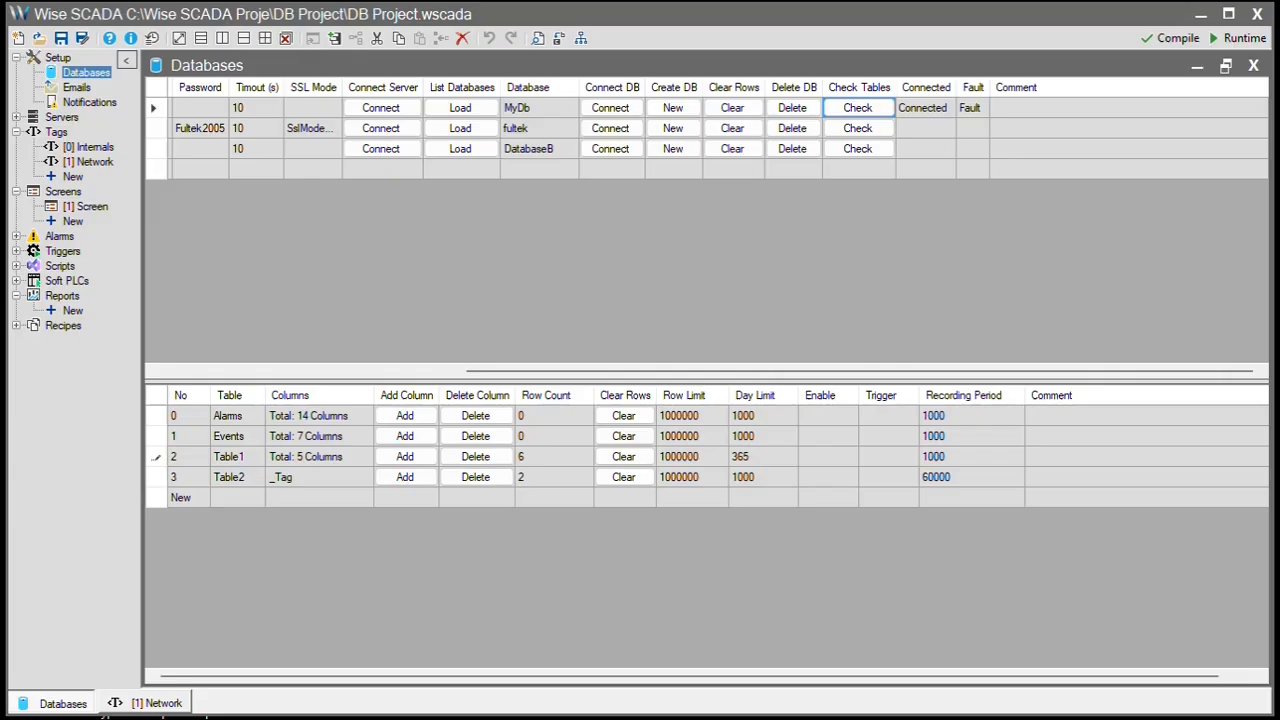
key("Return")
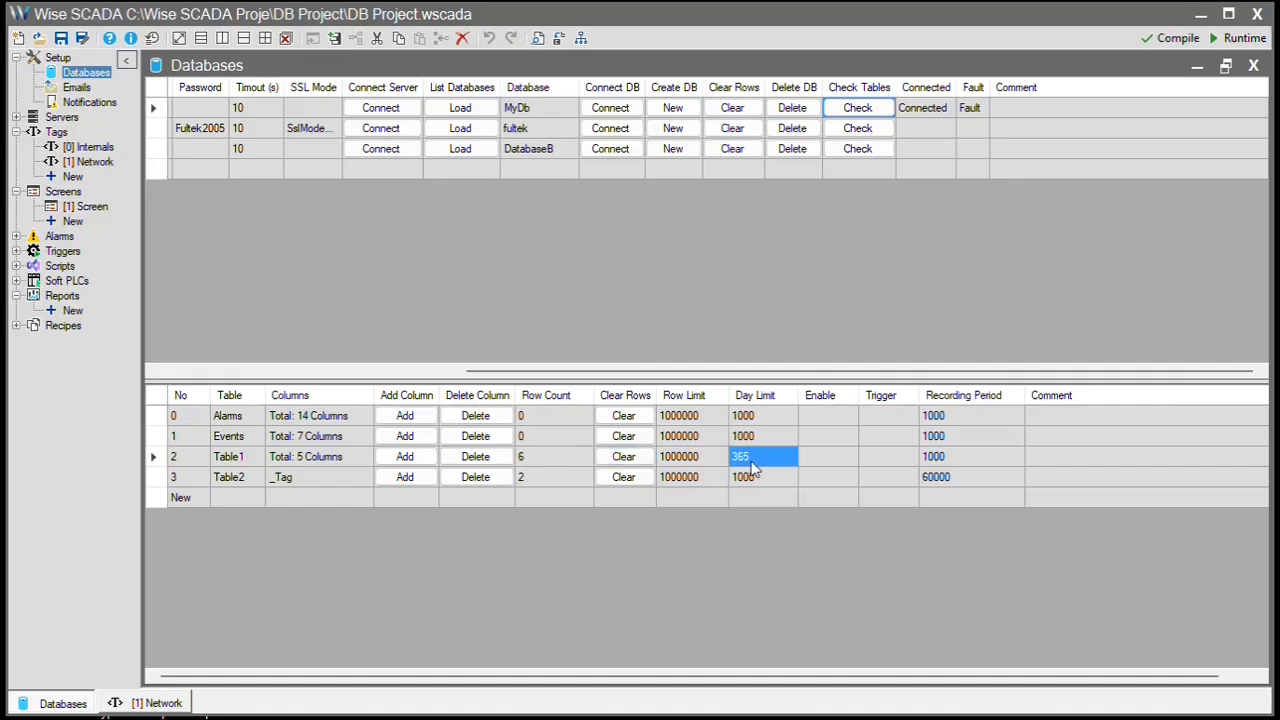
left_click(829, 462)
left_click(773, 478)
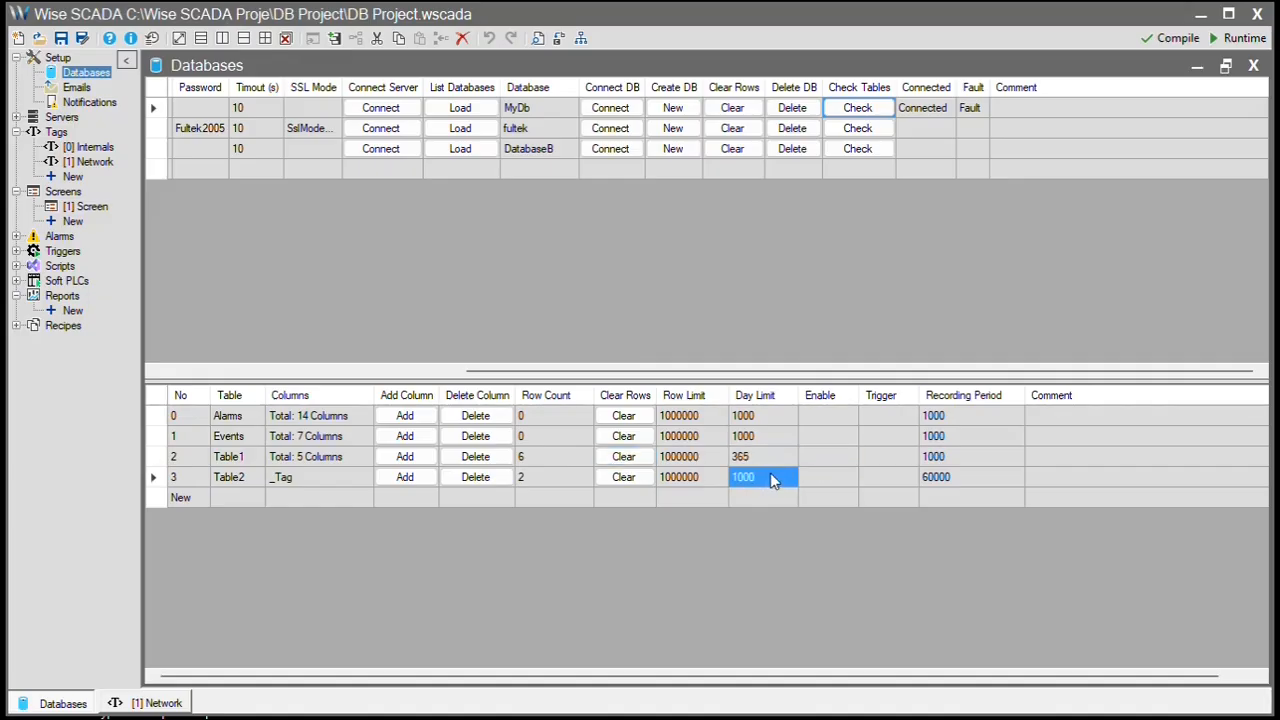
left_click(773, 478)
type("3650")
key("Return")
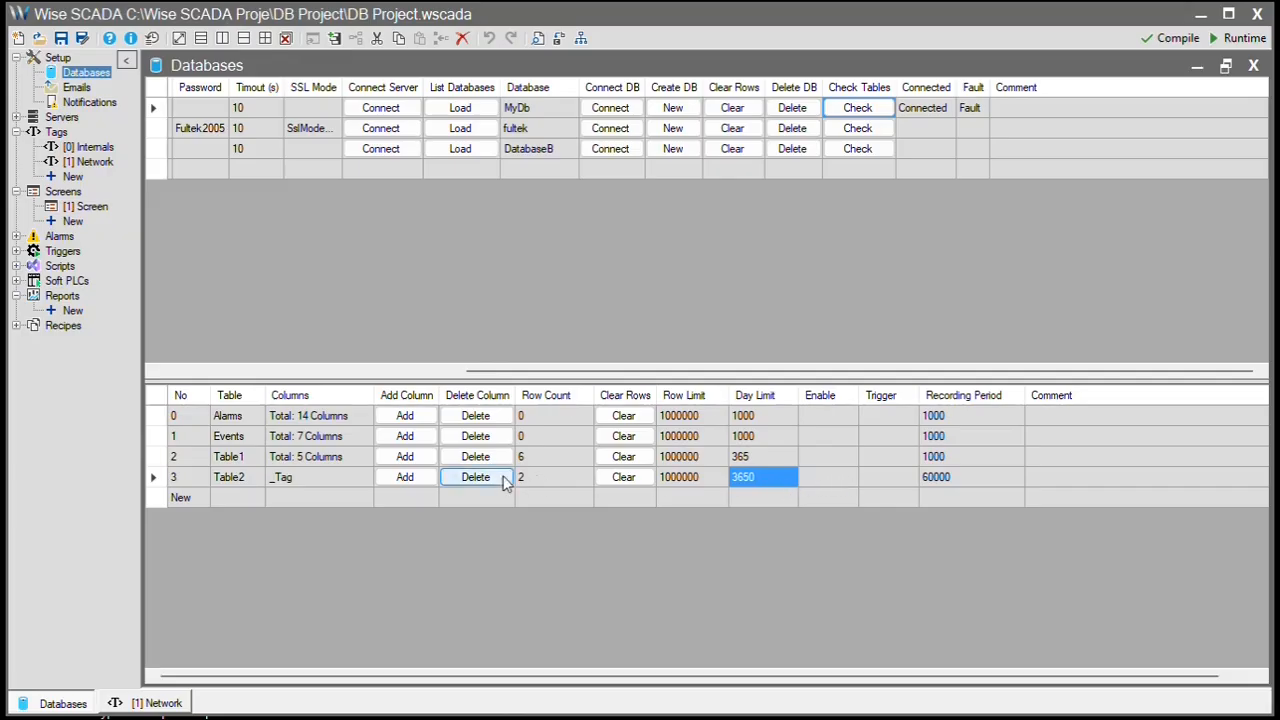
left_click(933, 458)
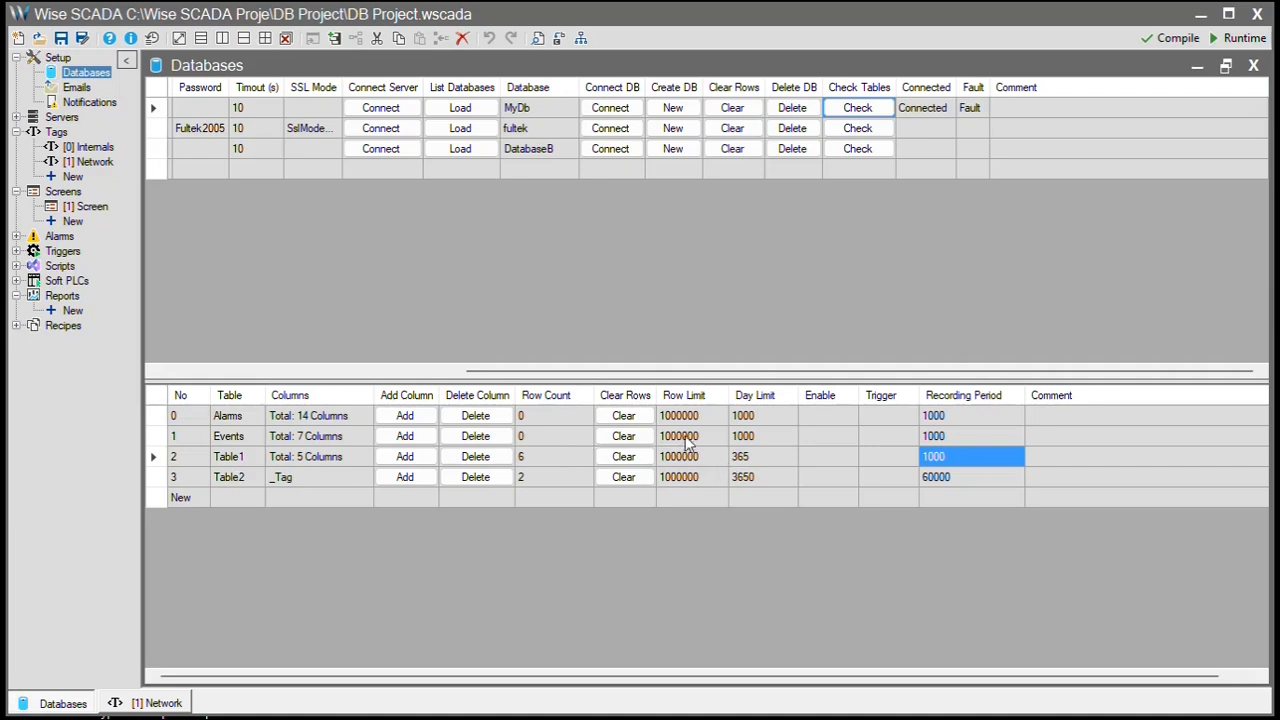
left_click(765, 459)
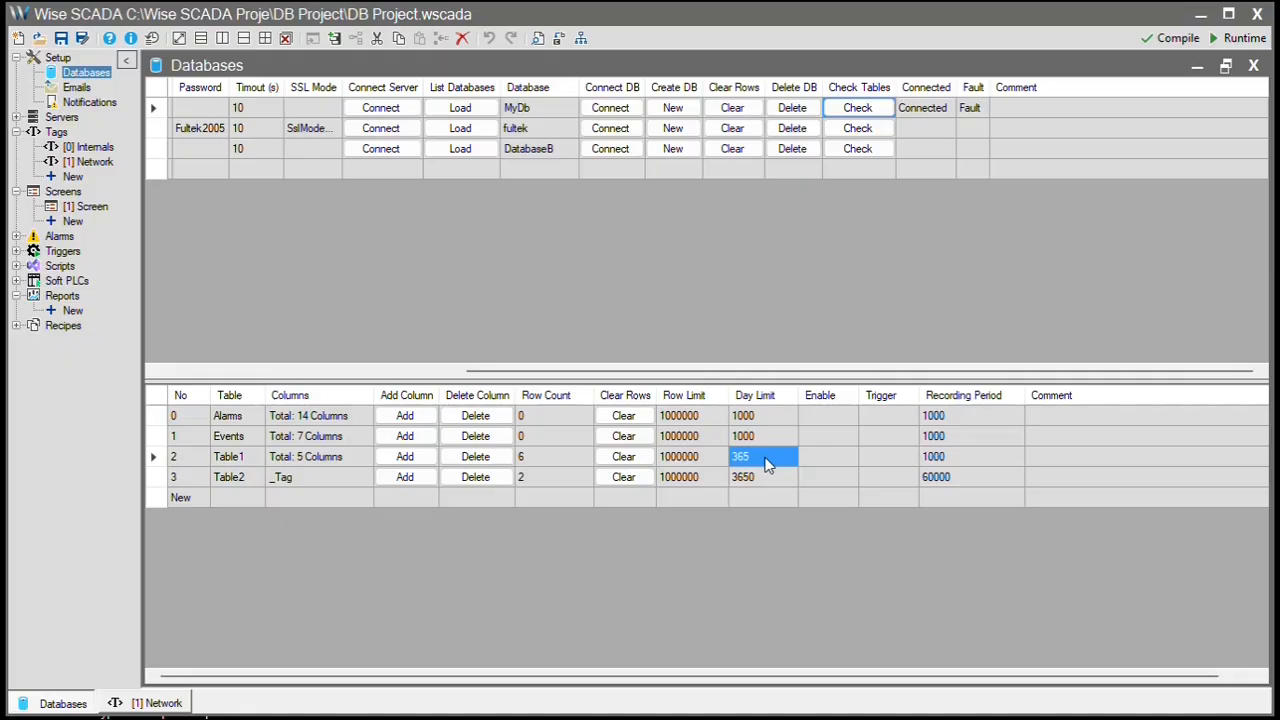
left_click(948, 480)
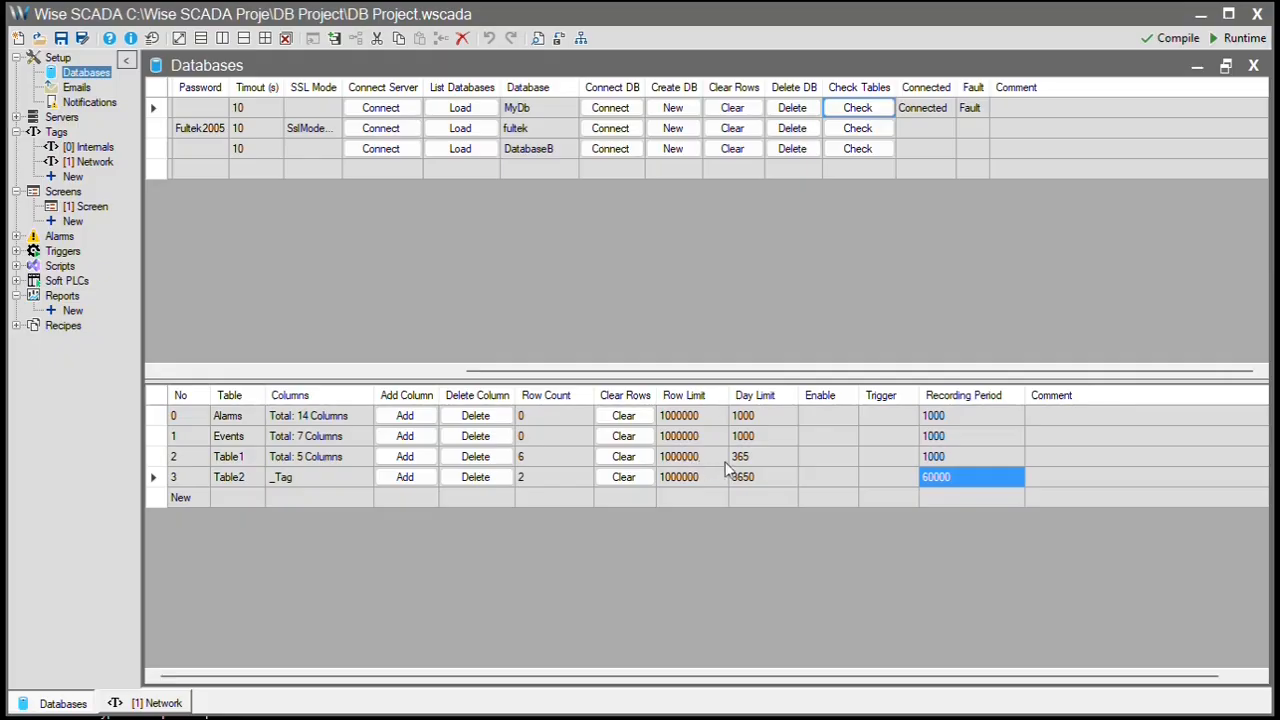
- Set the Events table's recording period to 0
left_click(879, 456)
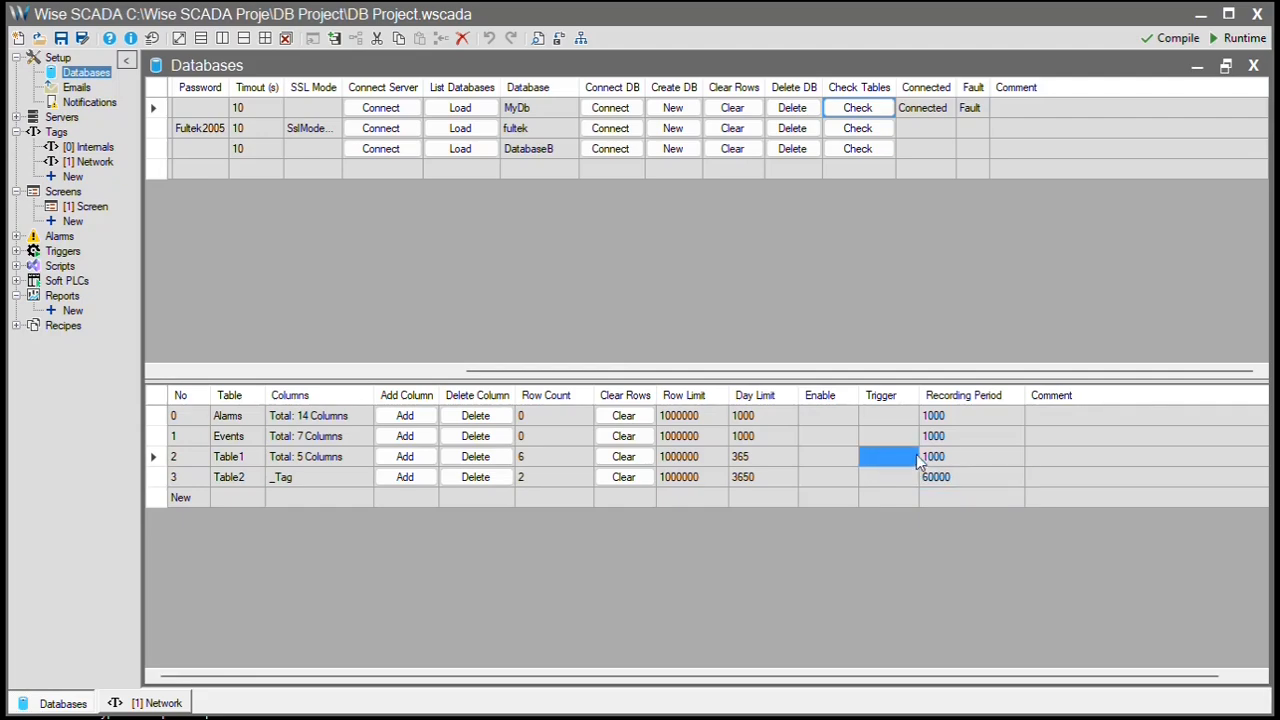
left_click(953, 436)
type("0")
key("Return")
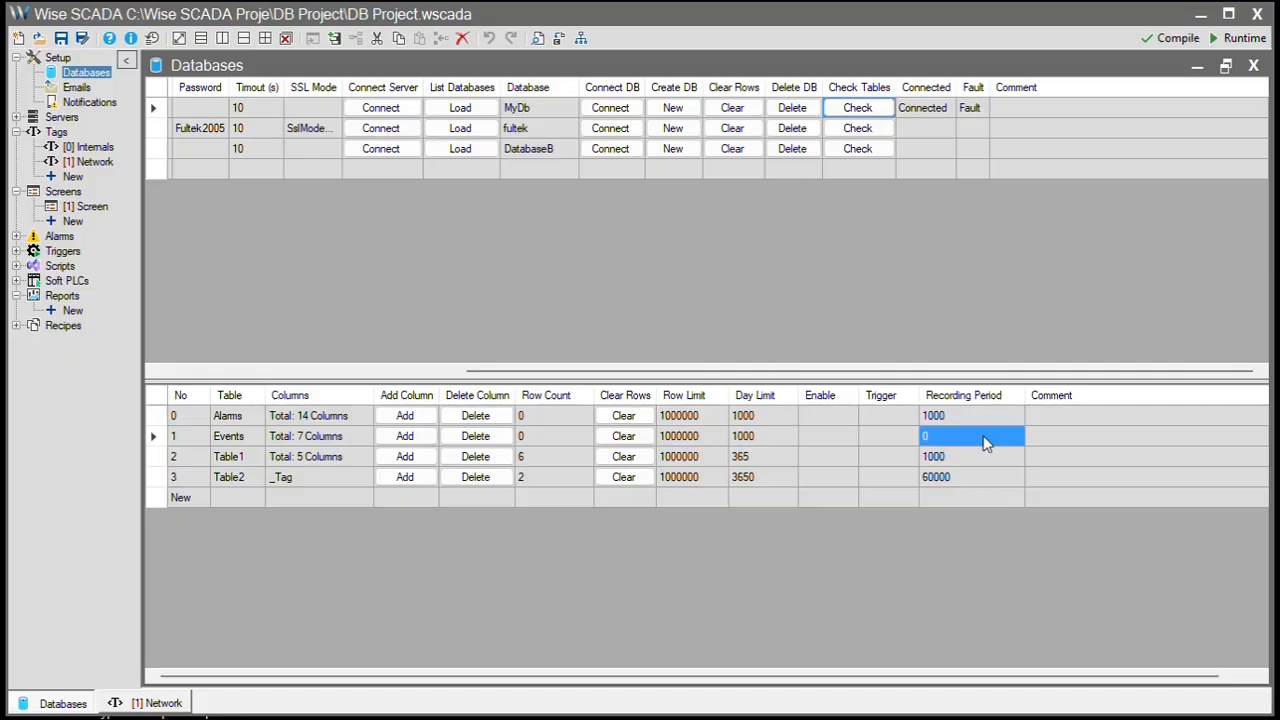
- Open the Events trigger condition dialogs, browse the tags to compare, then close them
left_click(882, 443)
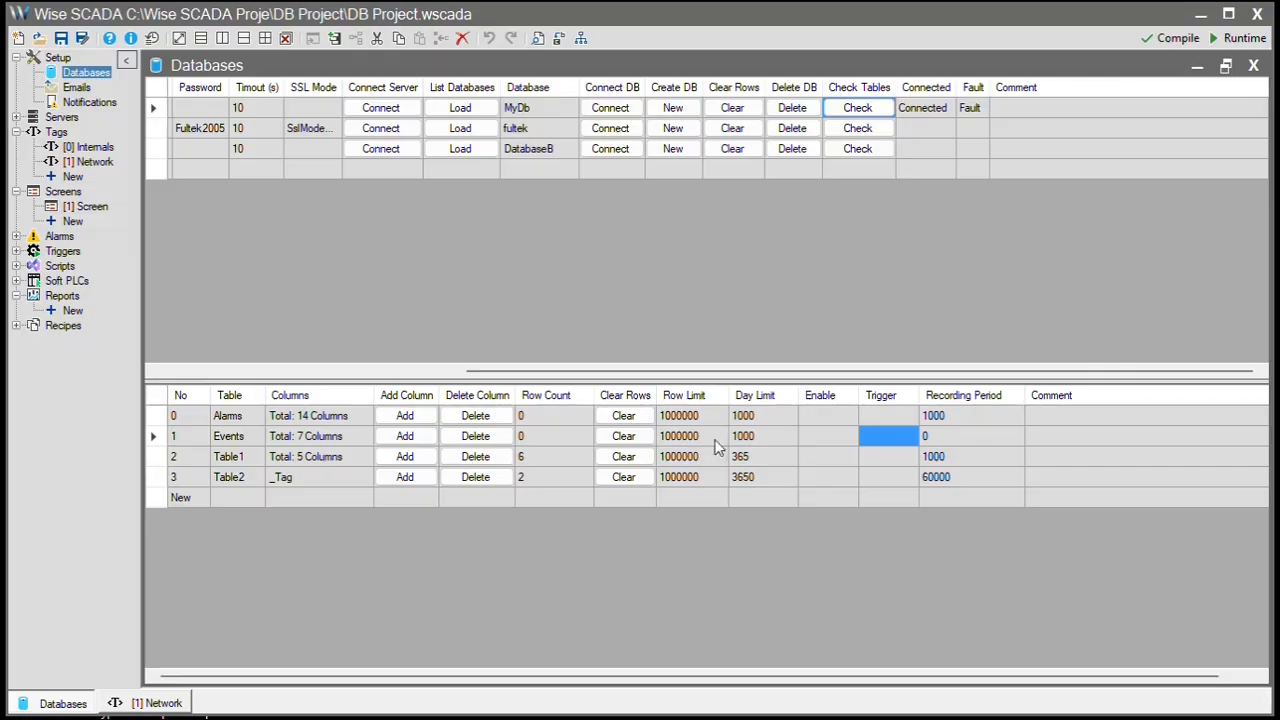
left_click(156, 440)
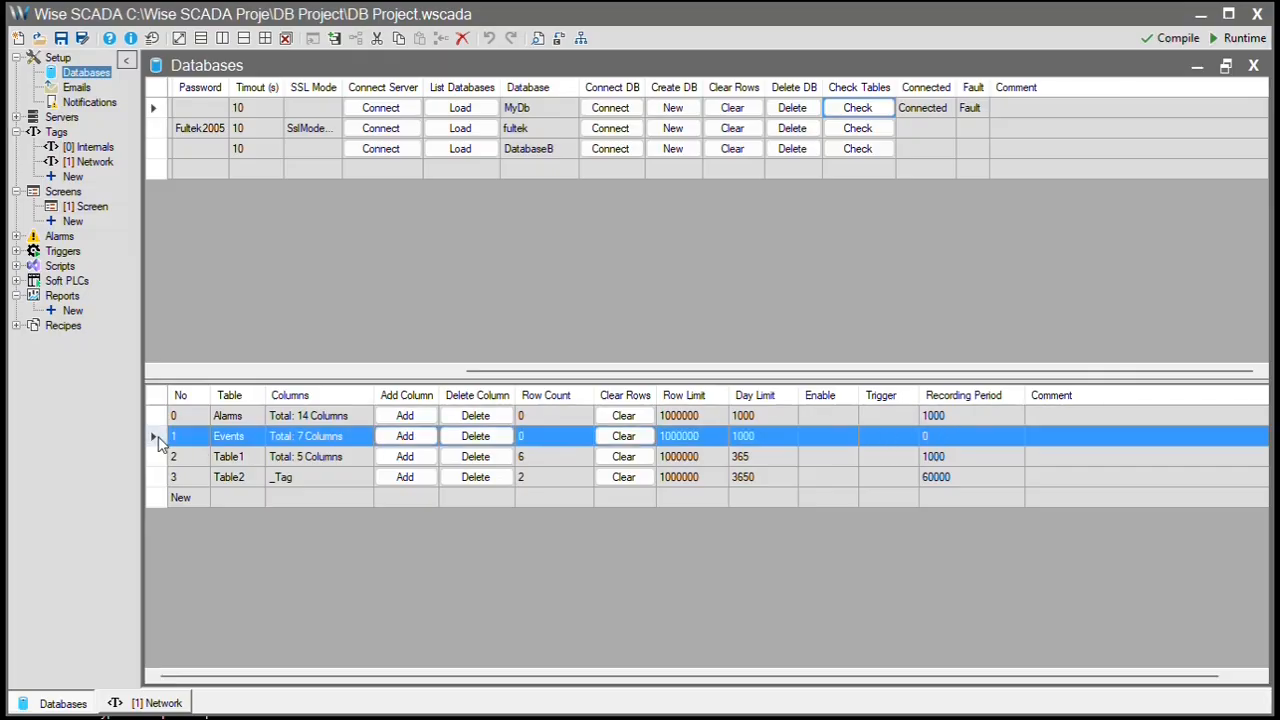
left_click(889, 437)
left_click(893, 440)
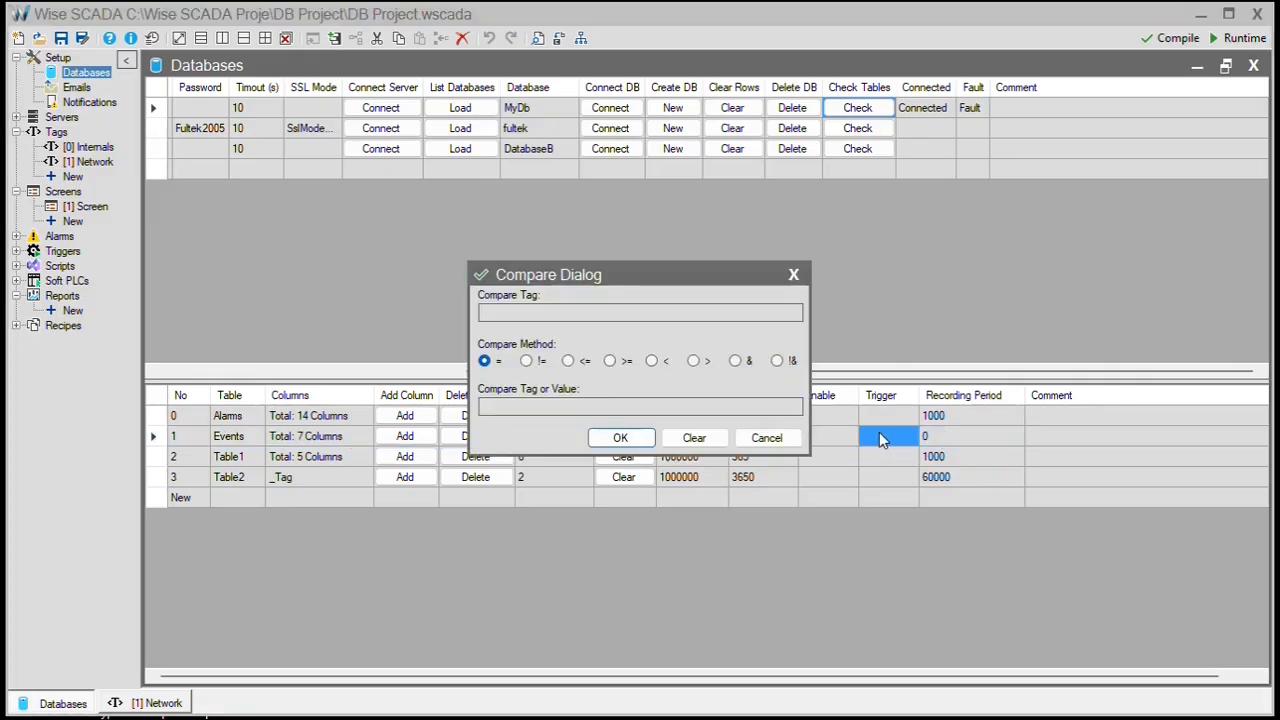
left_click(590, 310)
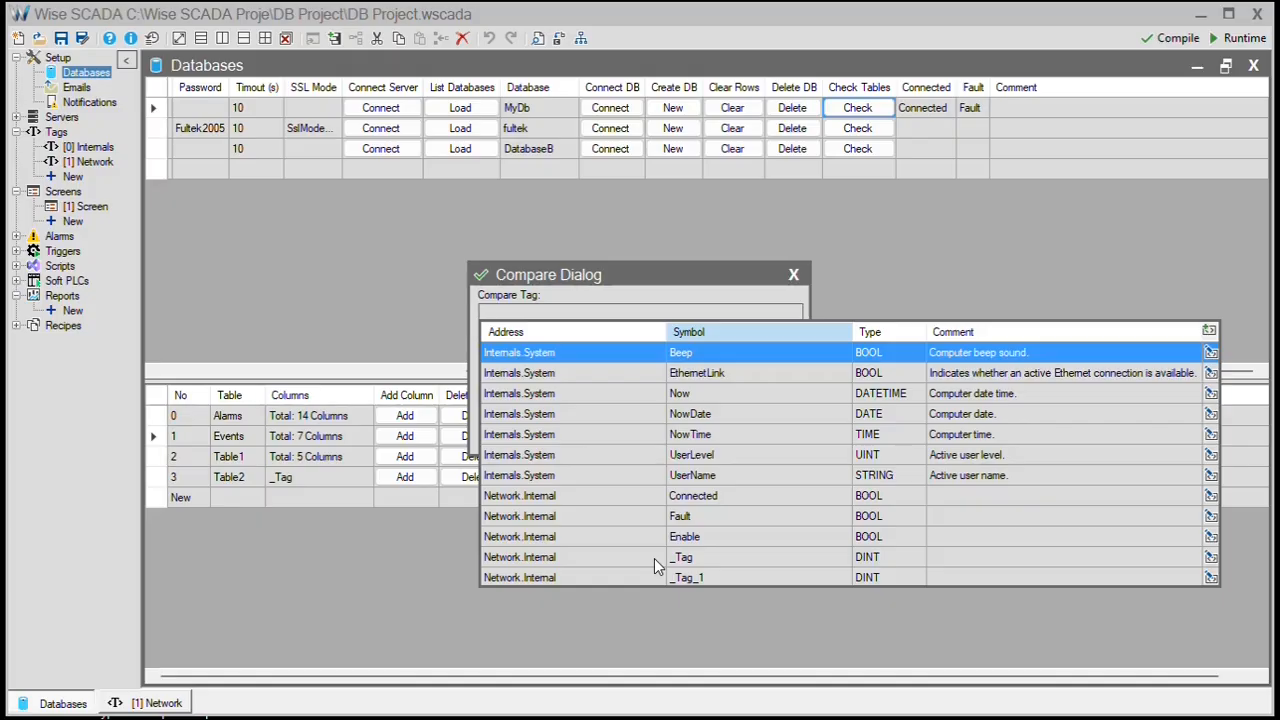
key("Escape")
key("Escape")
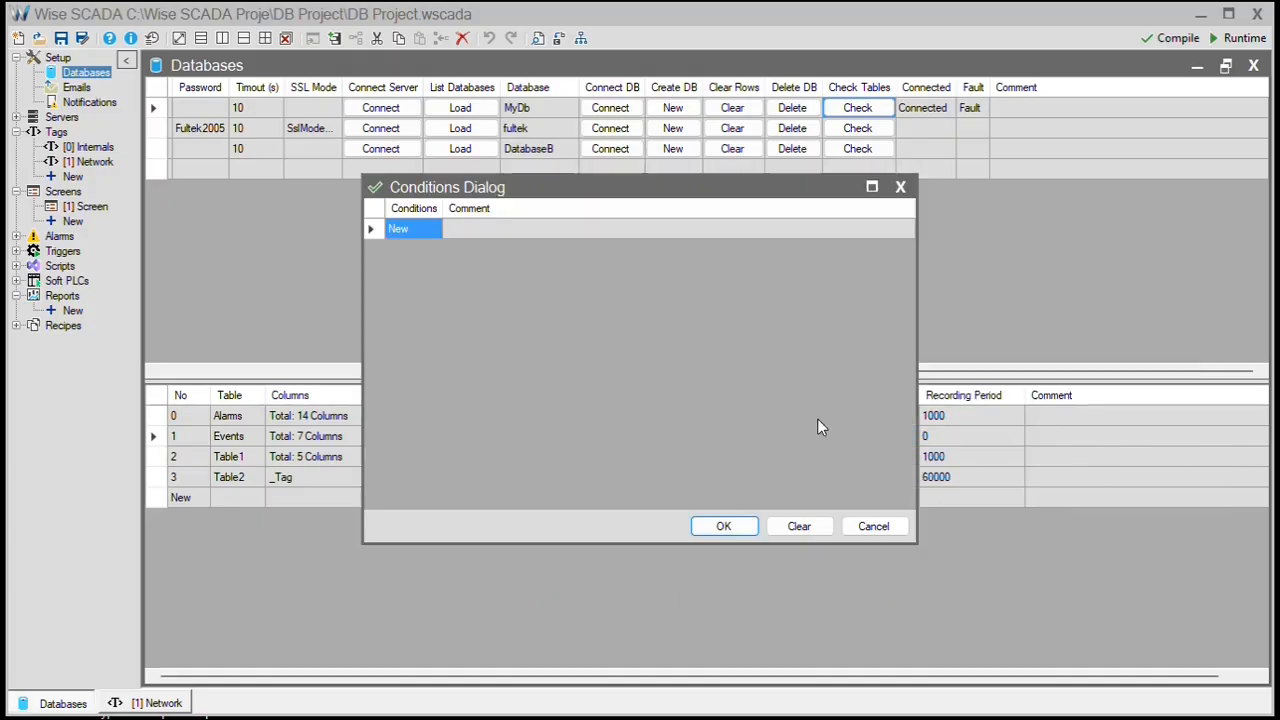
left_click(724, 527)
left_click(185, 704)
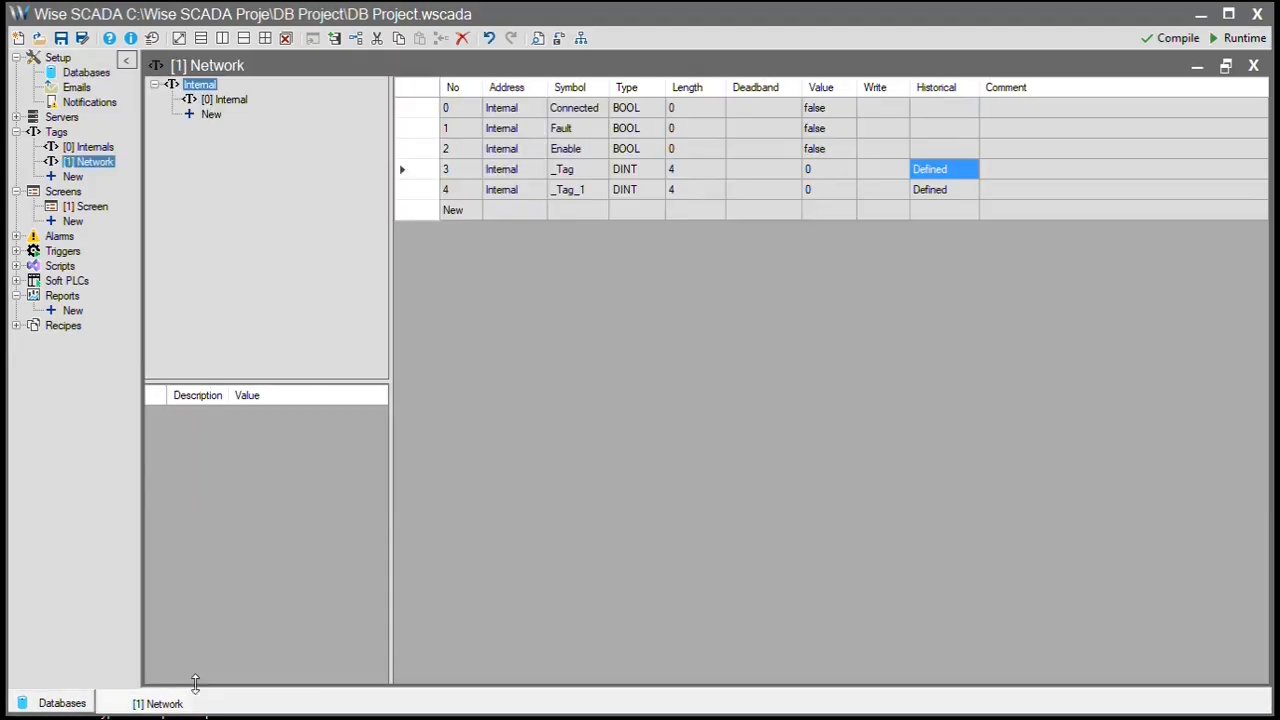
- Add a new BOOL network tag named Trigger
left_click(462, 212)
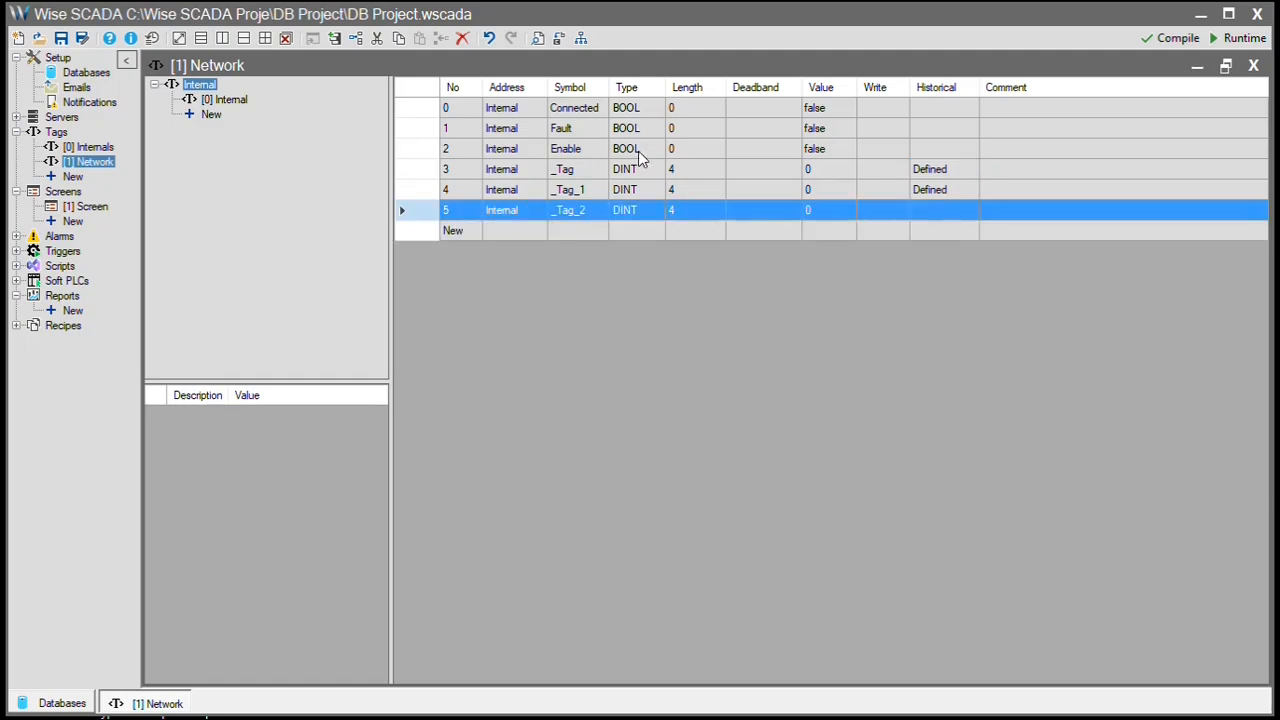
left_click_drag(638, 151, 643, 214)
left_click(600, 211)
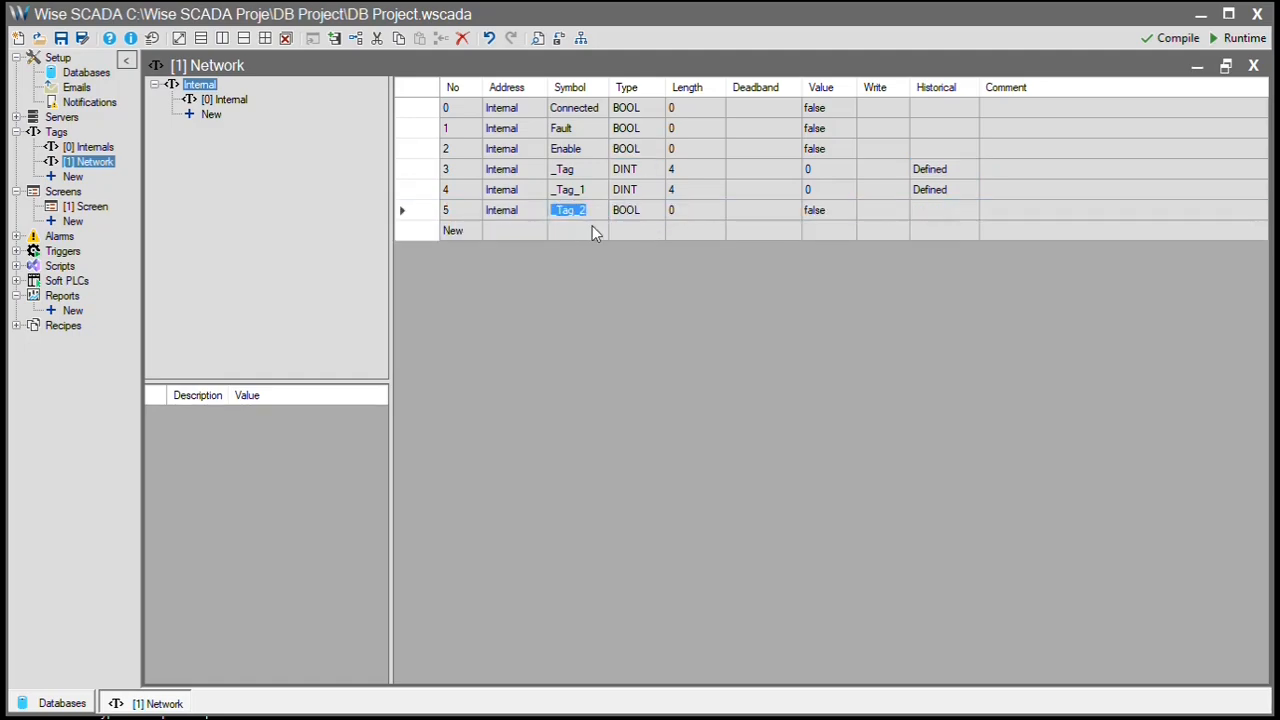
type("Trigger")
key("Return")
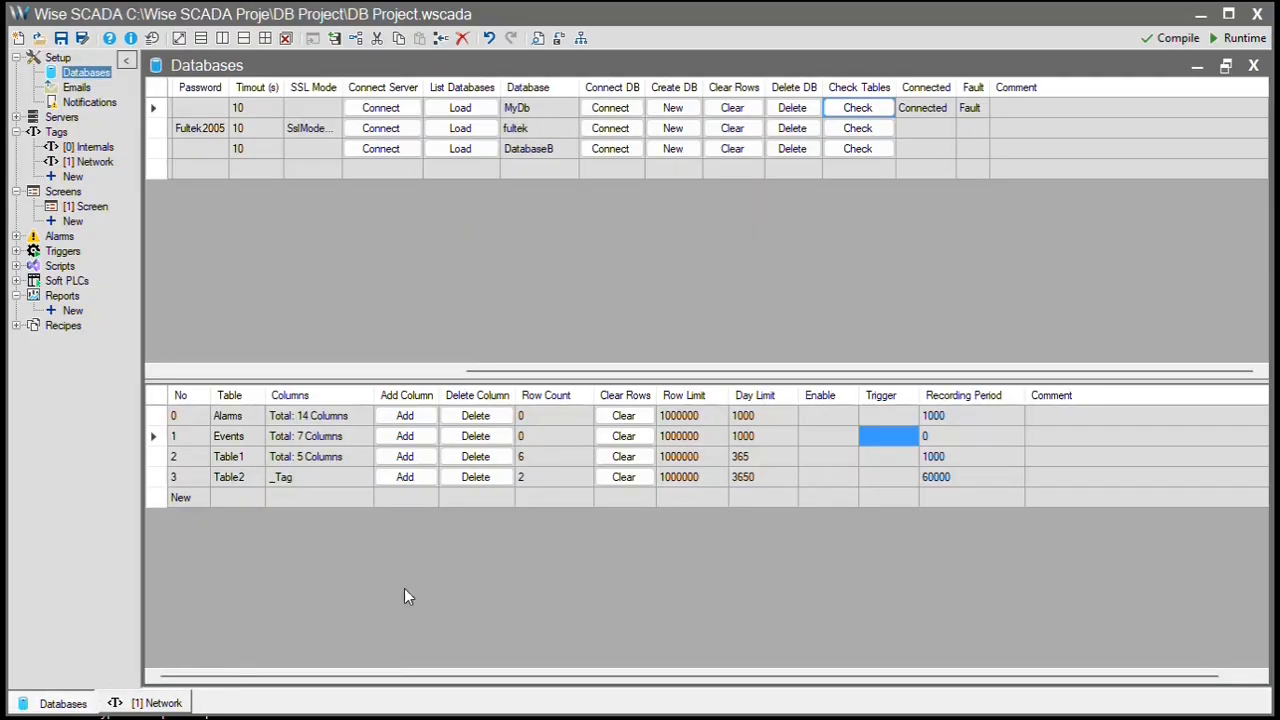
- Back in Databases, add the first Events trigger condition: Trigger = "true"
left_click(62, 703)
left_click(878, 441)
left_click(532, 314)
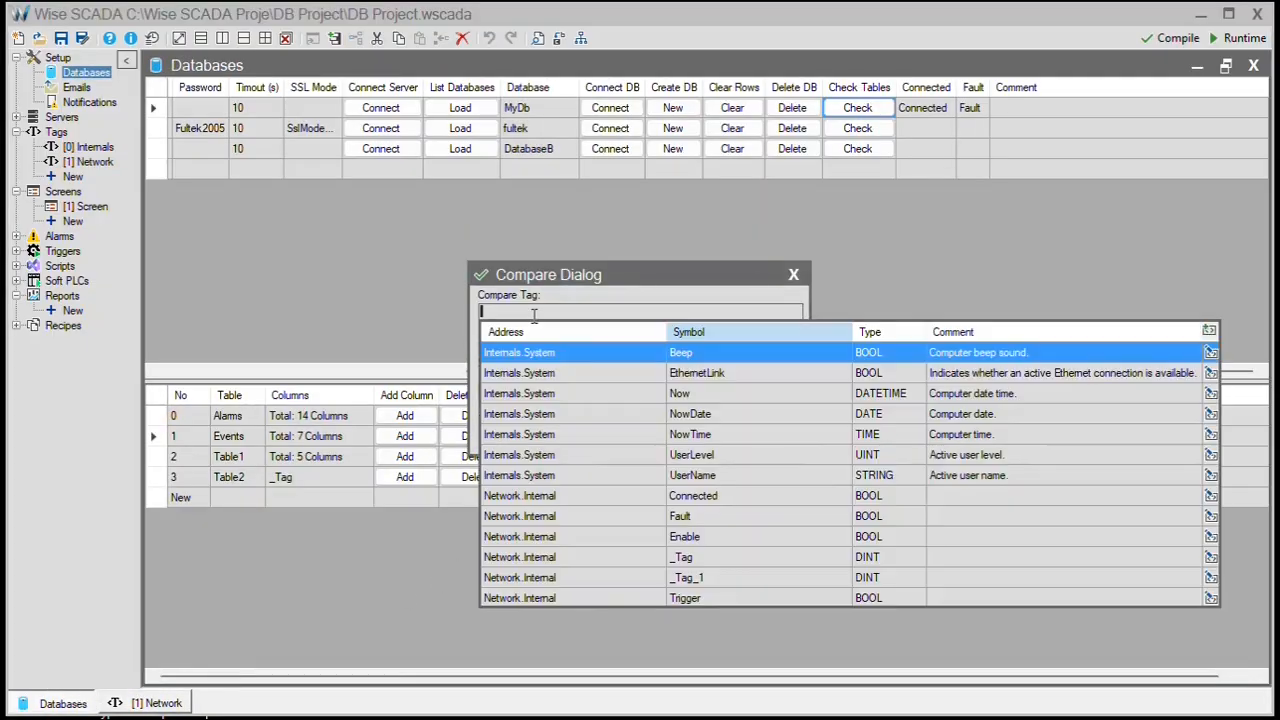
left_click(616, 594)
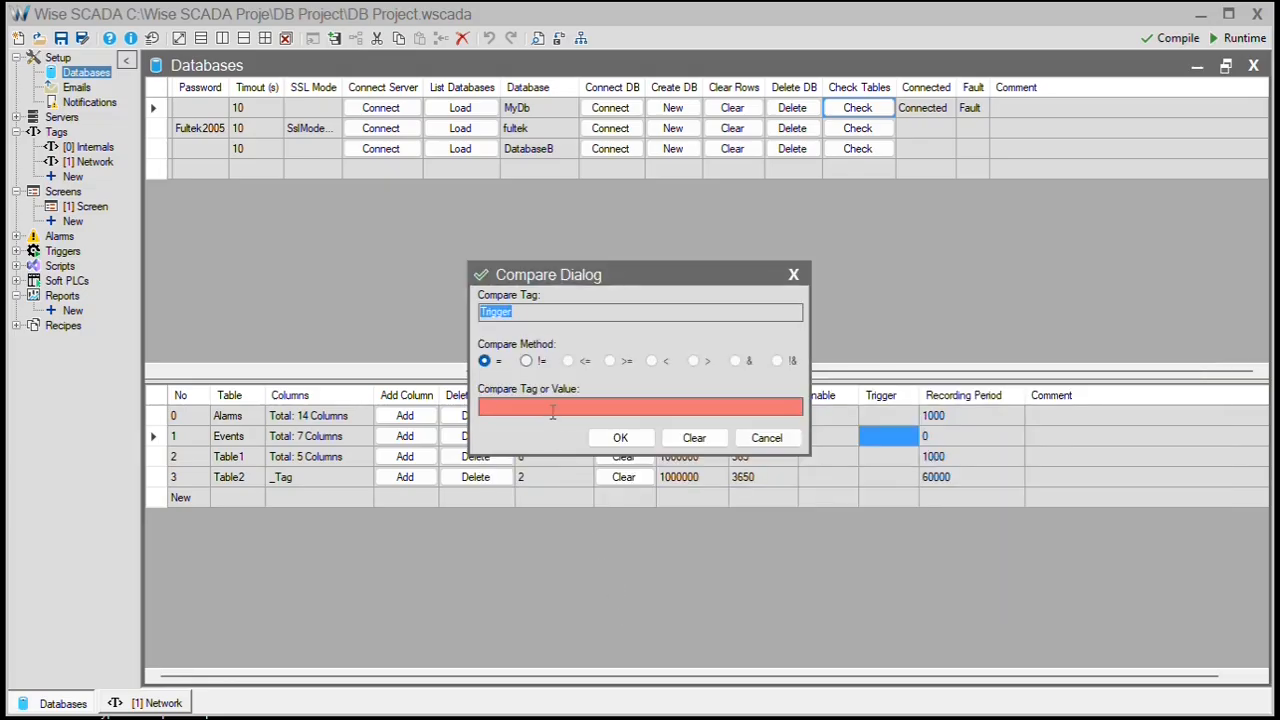
left_click(551, 410)
type("\"true\"")
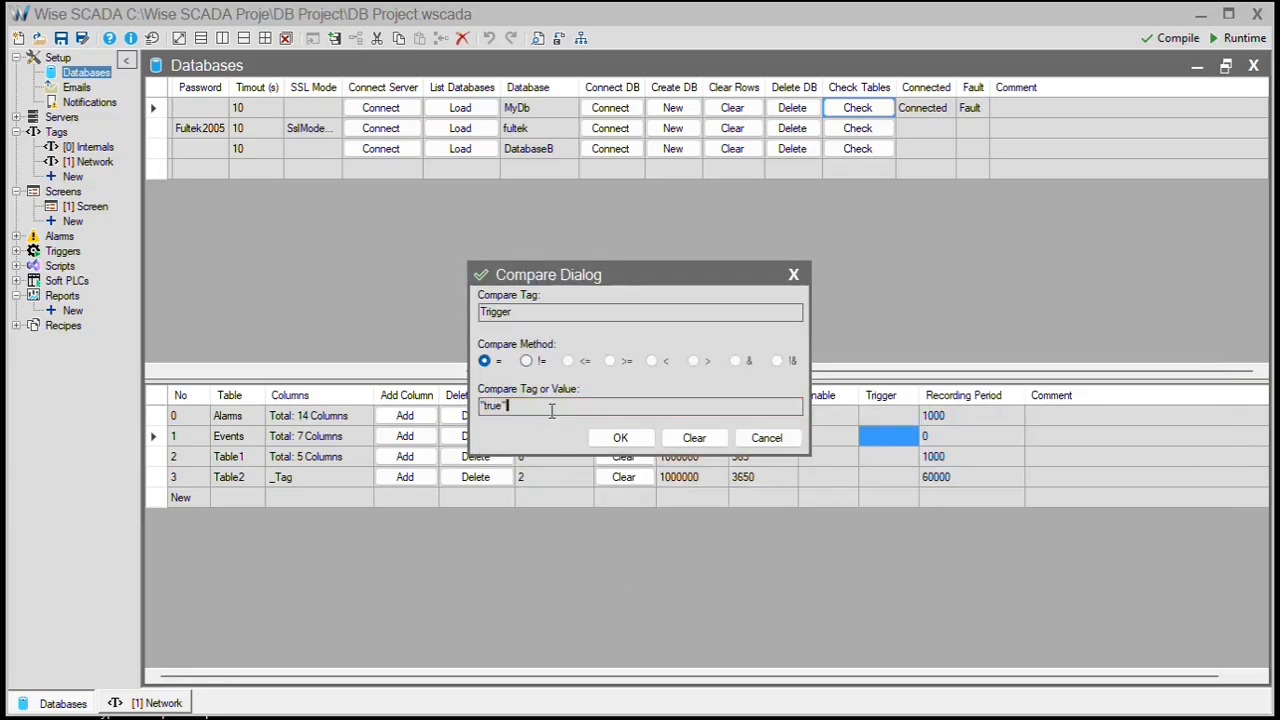
left_click(620, 438)
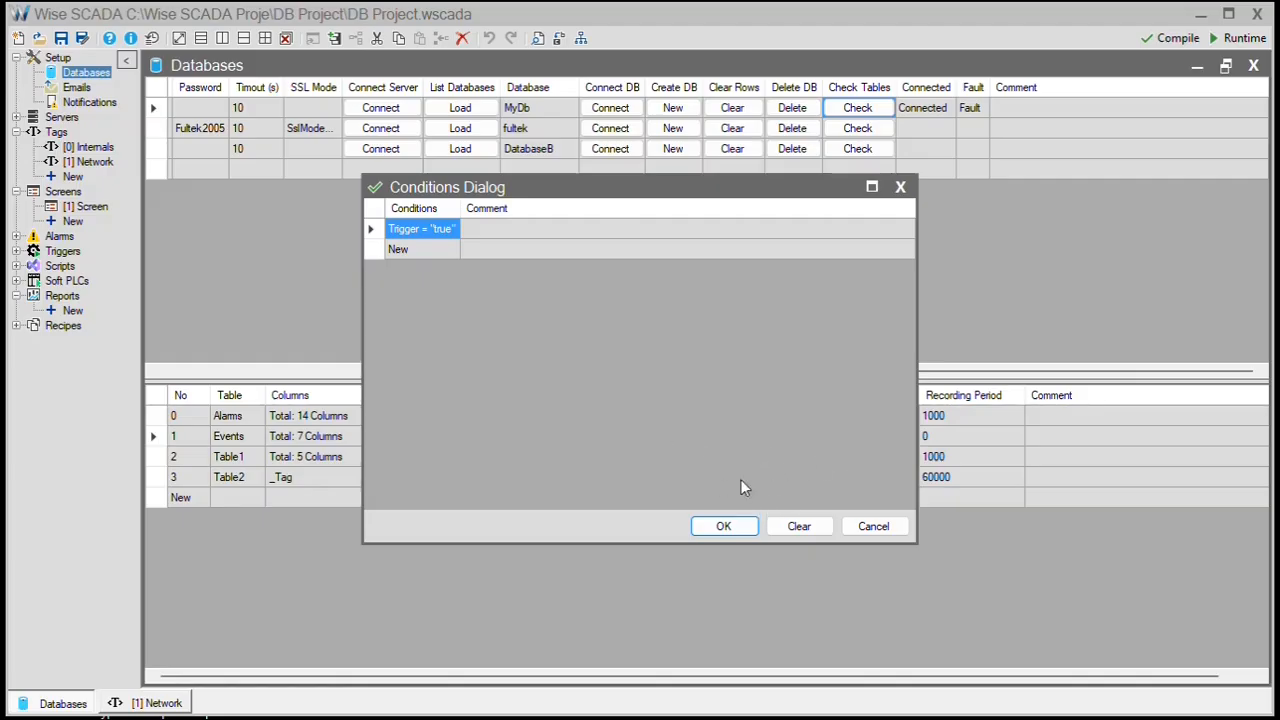
- Add a second condition, Trigger = "false", and apply both conditions to the Events trigger
left_click(426, 250)
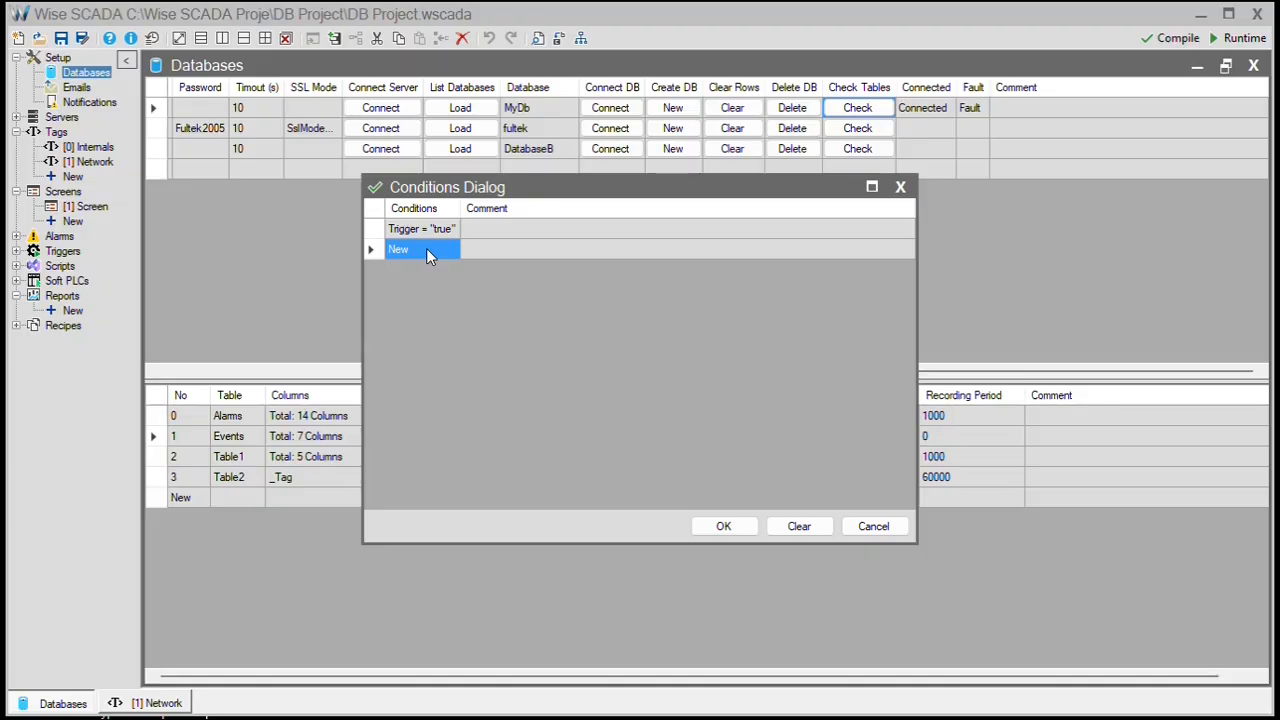
left_click(426, 250)
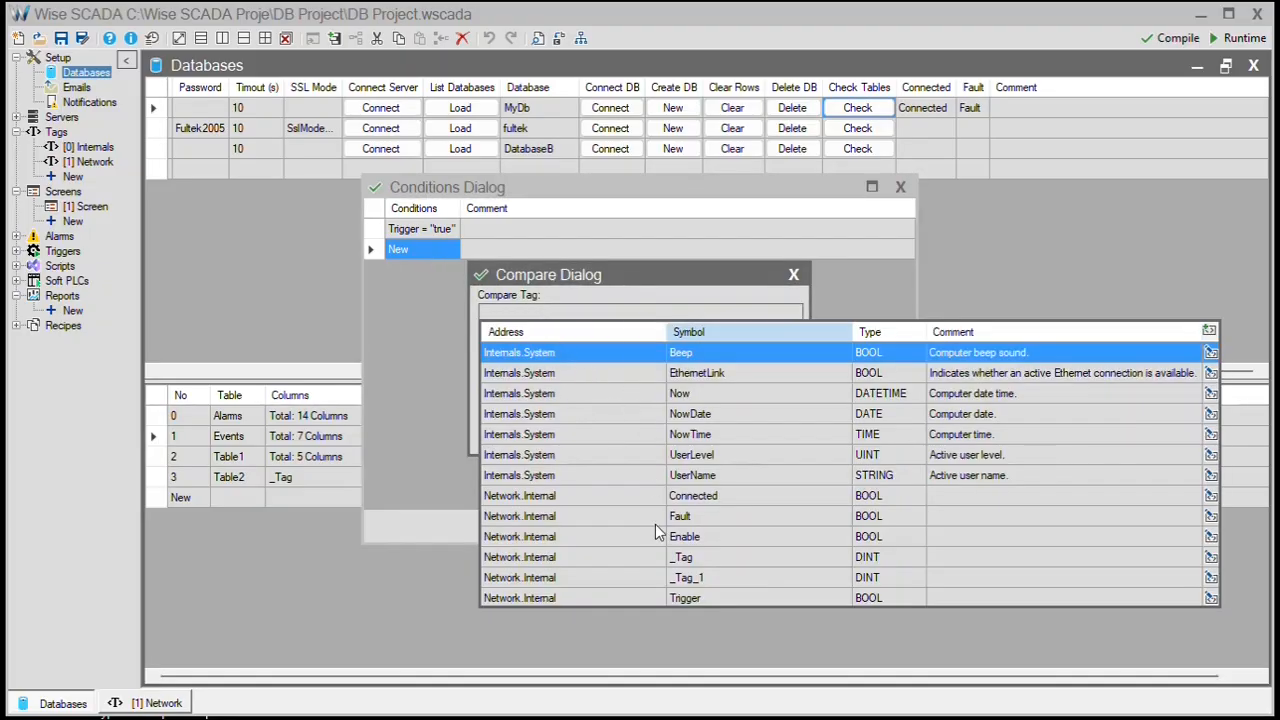
left_click(662, 598)
left_click(535, 407)
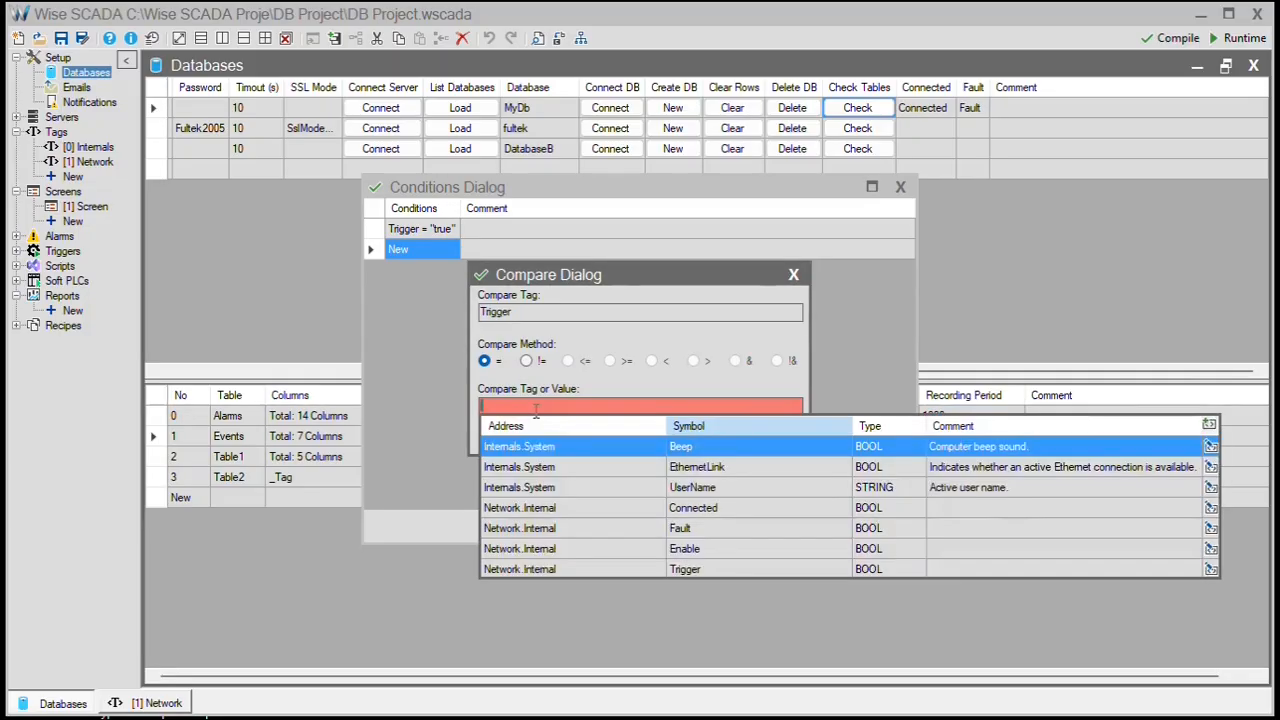
type("\"false\"")
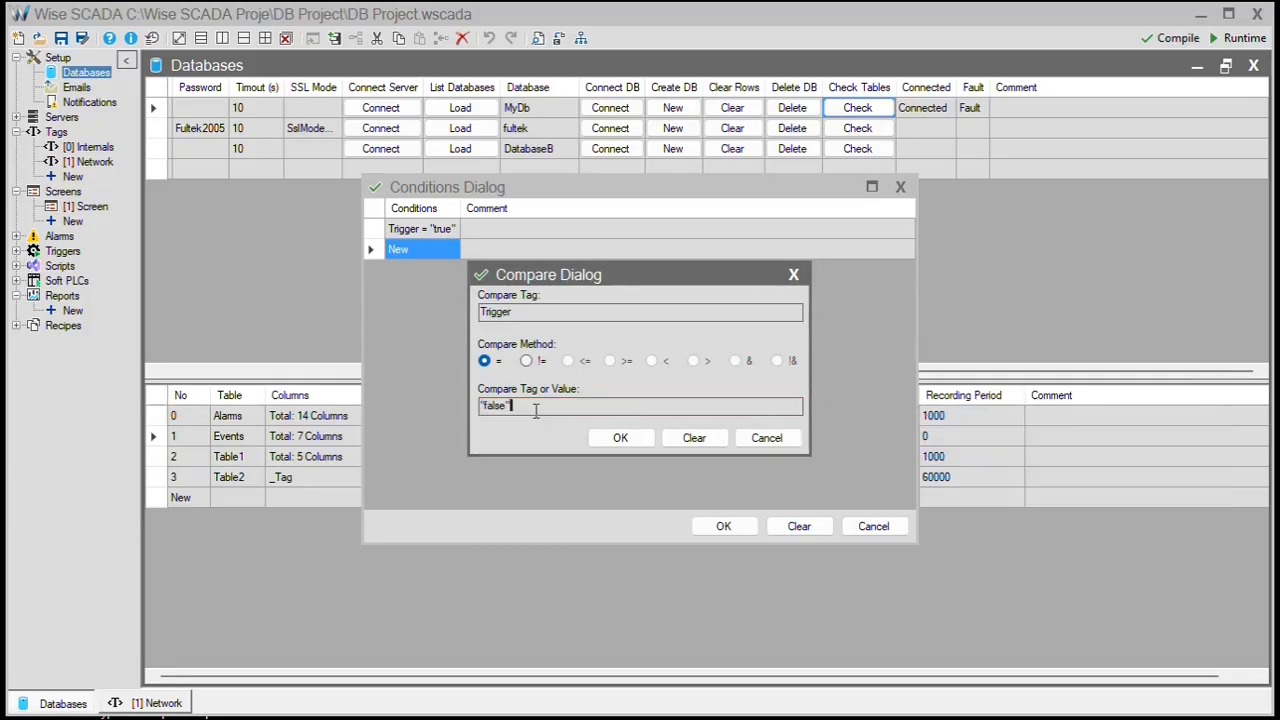
left_click(620, 438)
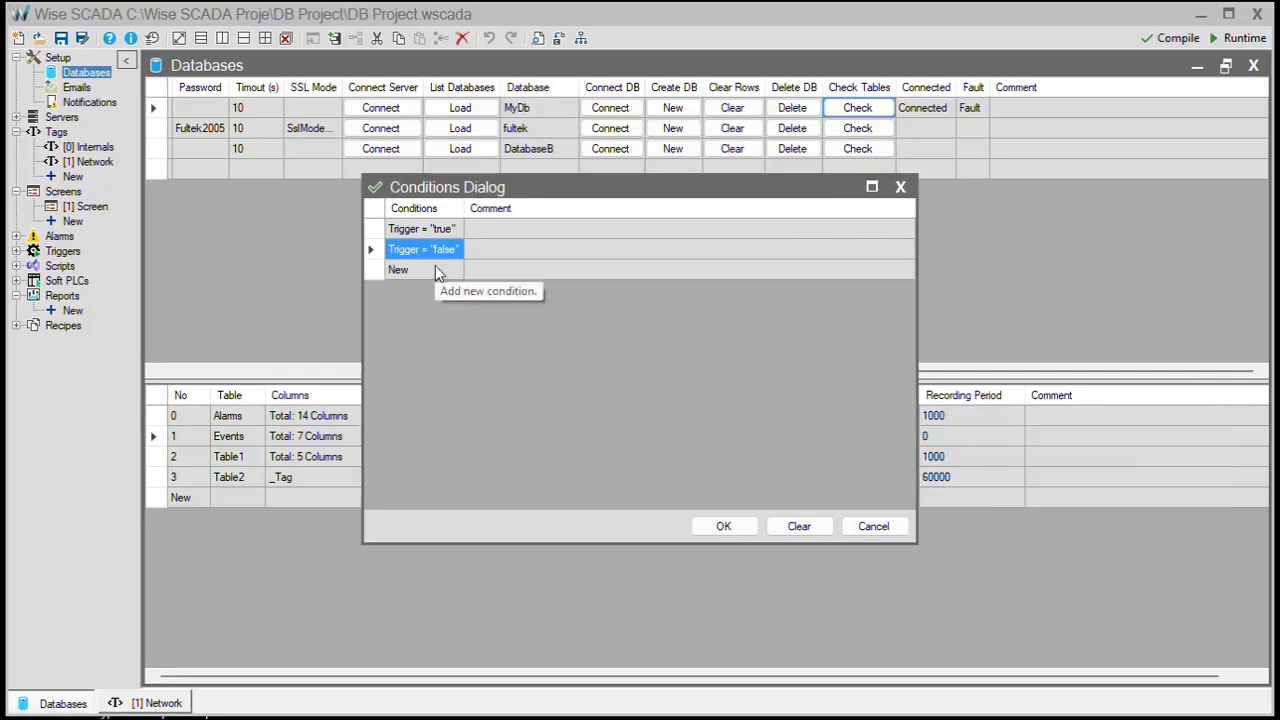
left_click(724, 526)
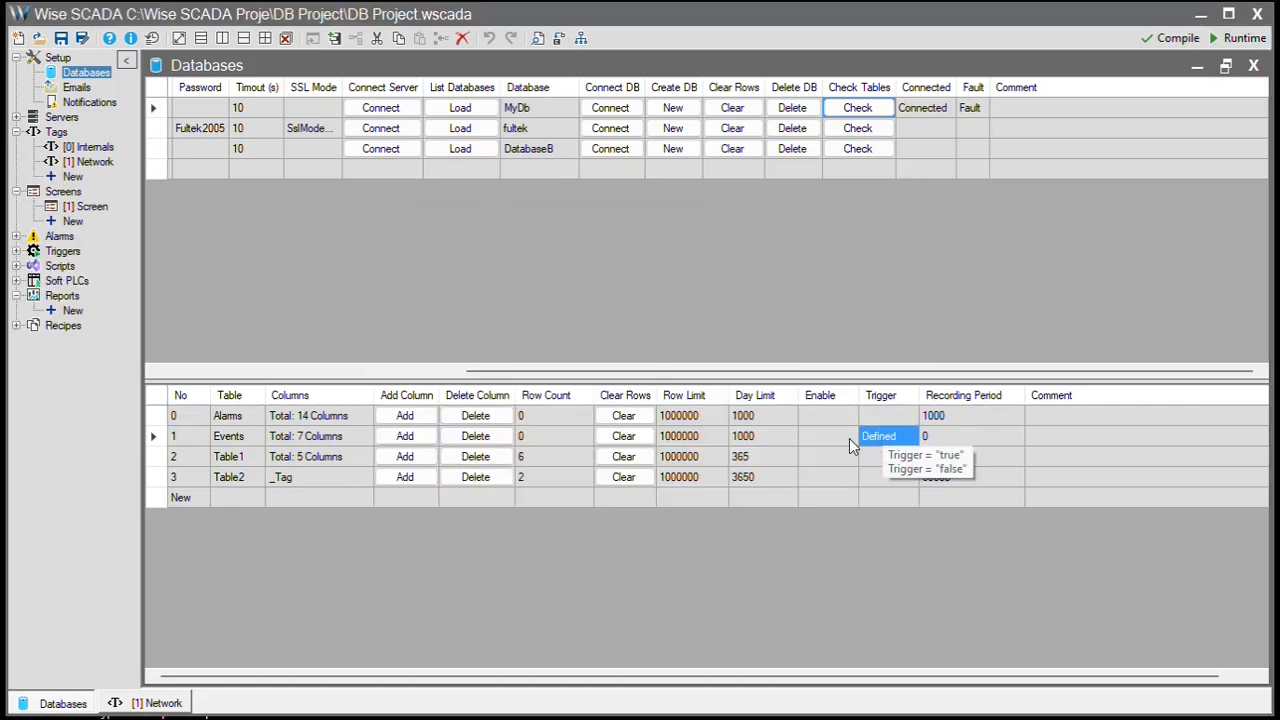
- Change the Events recording period from 0 to 60000, then recheck its trigger and period cells
left_click(967, 446)
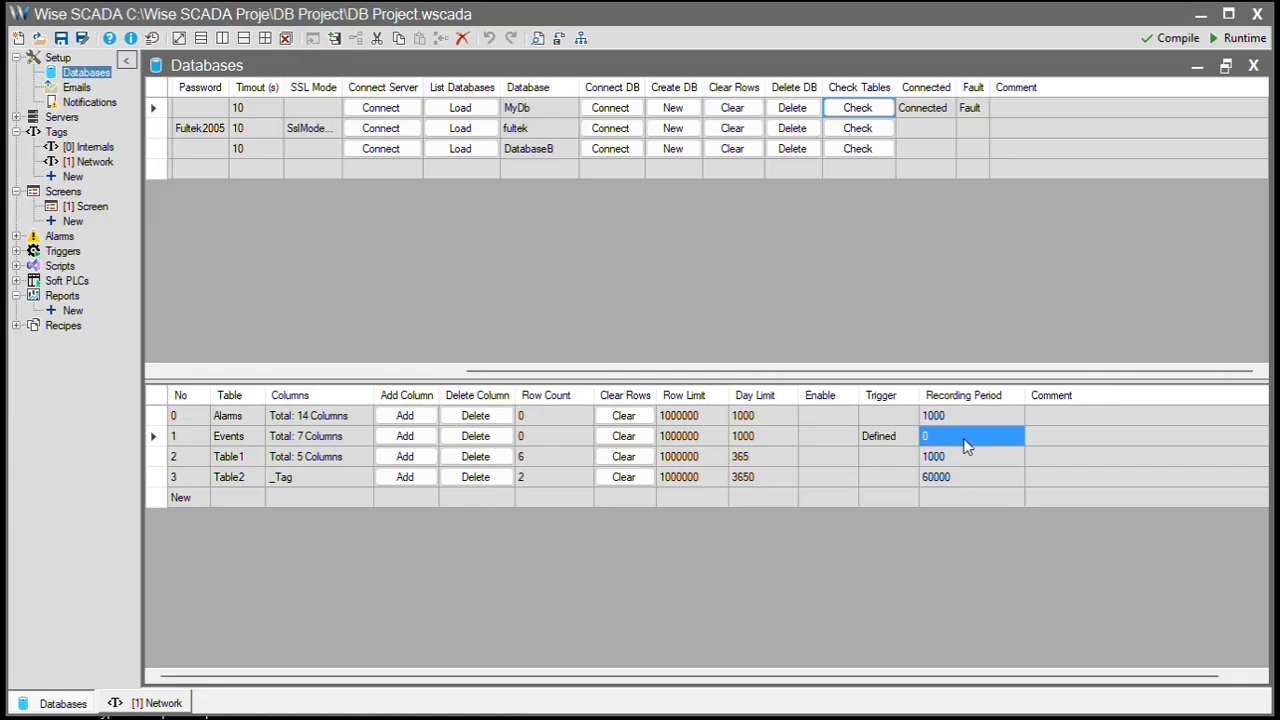
type("1")
key("BackSpace")
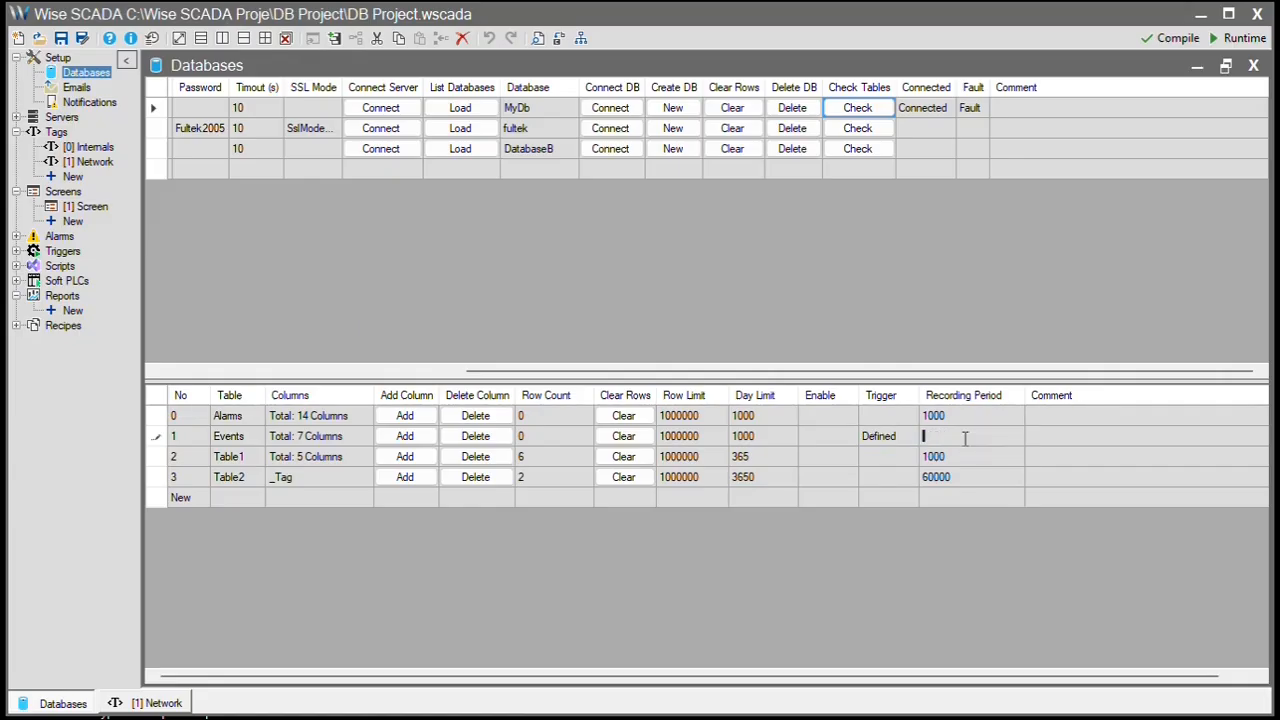
type("60000")
key("Return")
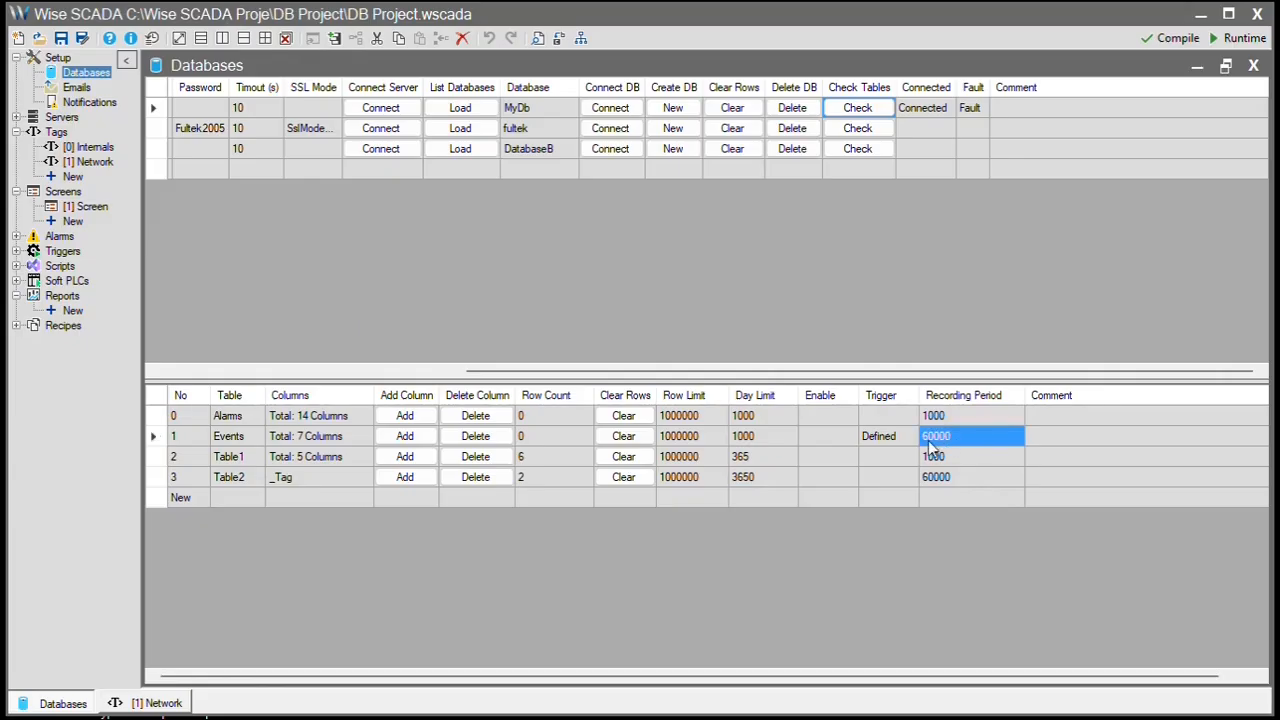
left_click(894, 440)
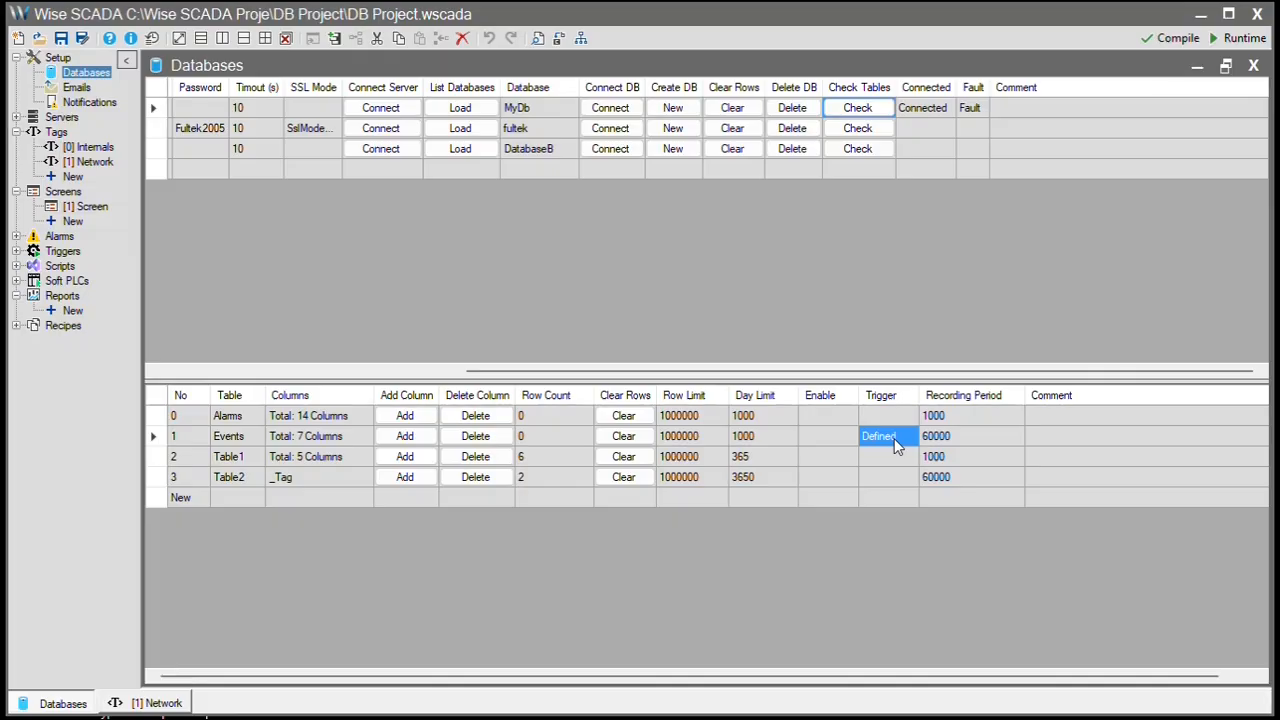
left_click(953, 444)
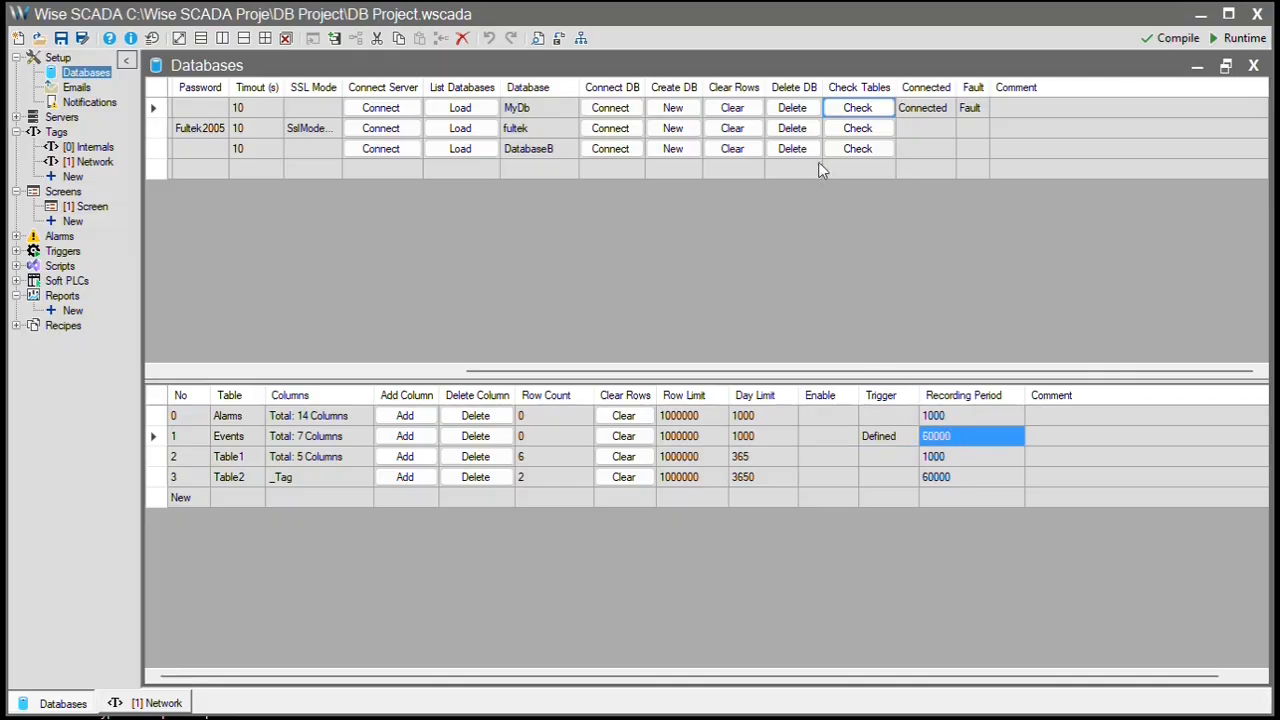
- Show DatabaseB's tables and inspect the Alarms entry and Table1's columns
left_click(307, 170)
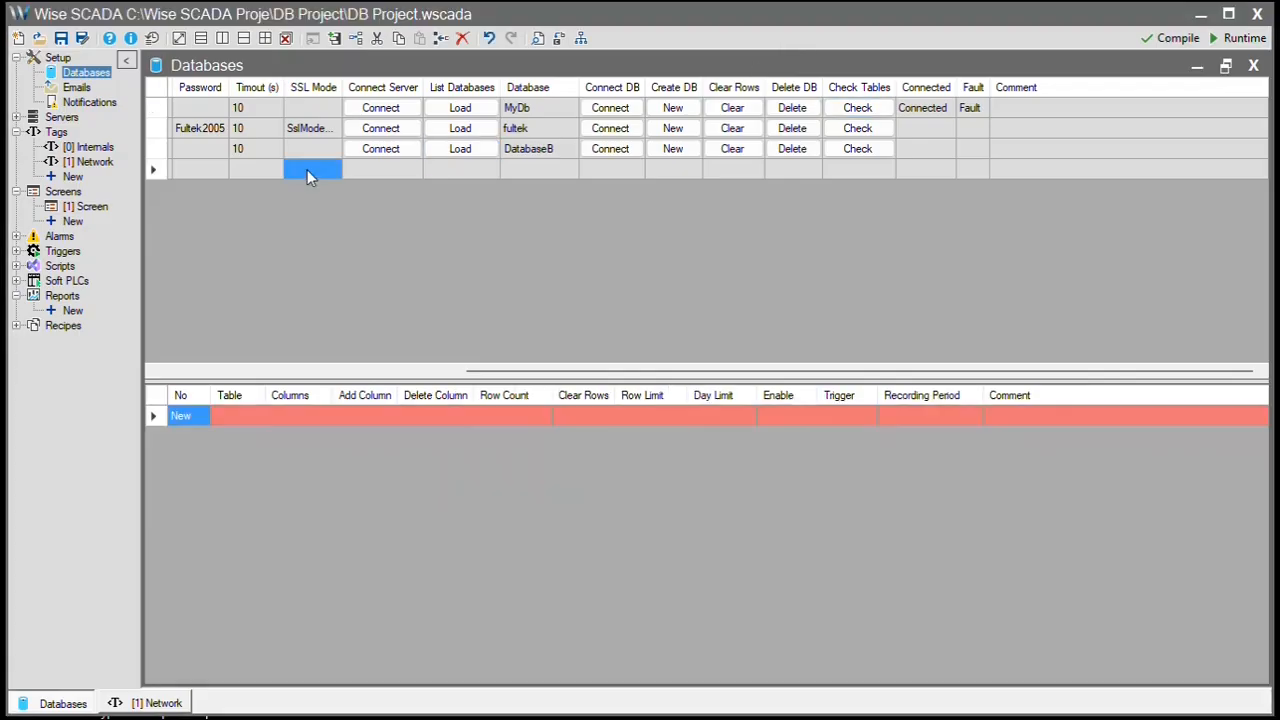
left_click(305, 151)
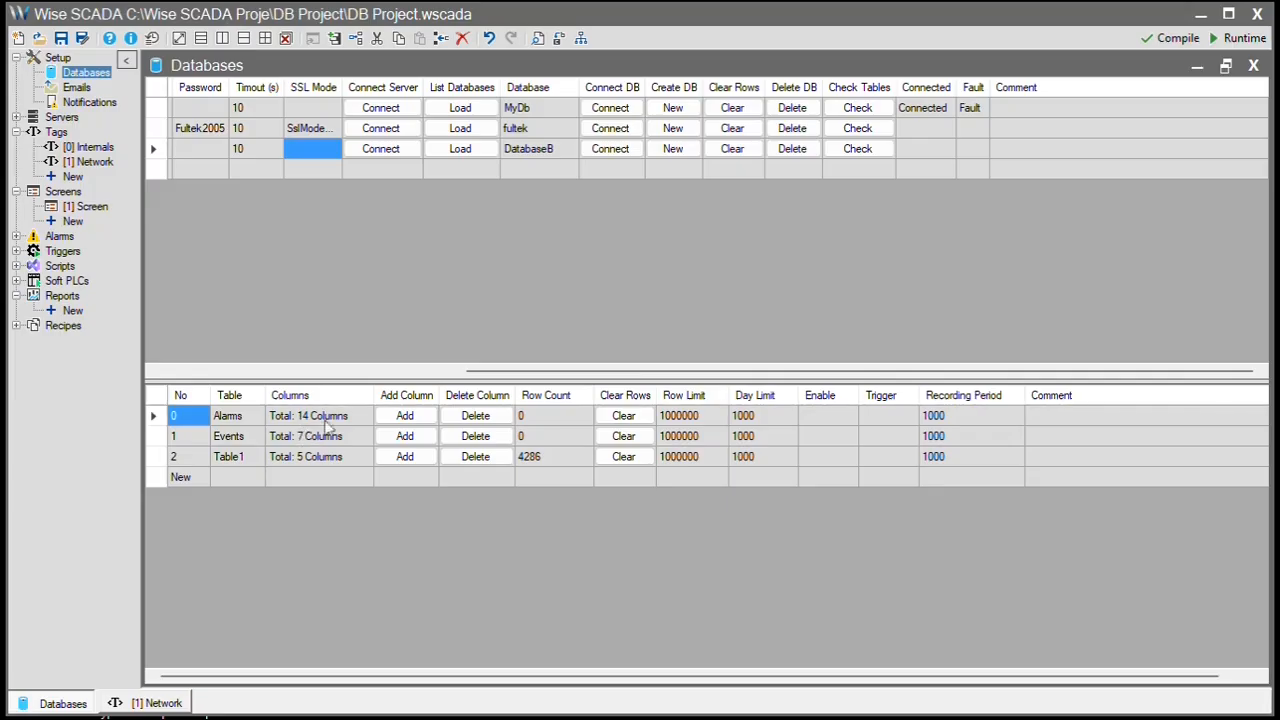
left_click(252, 421)
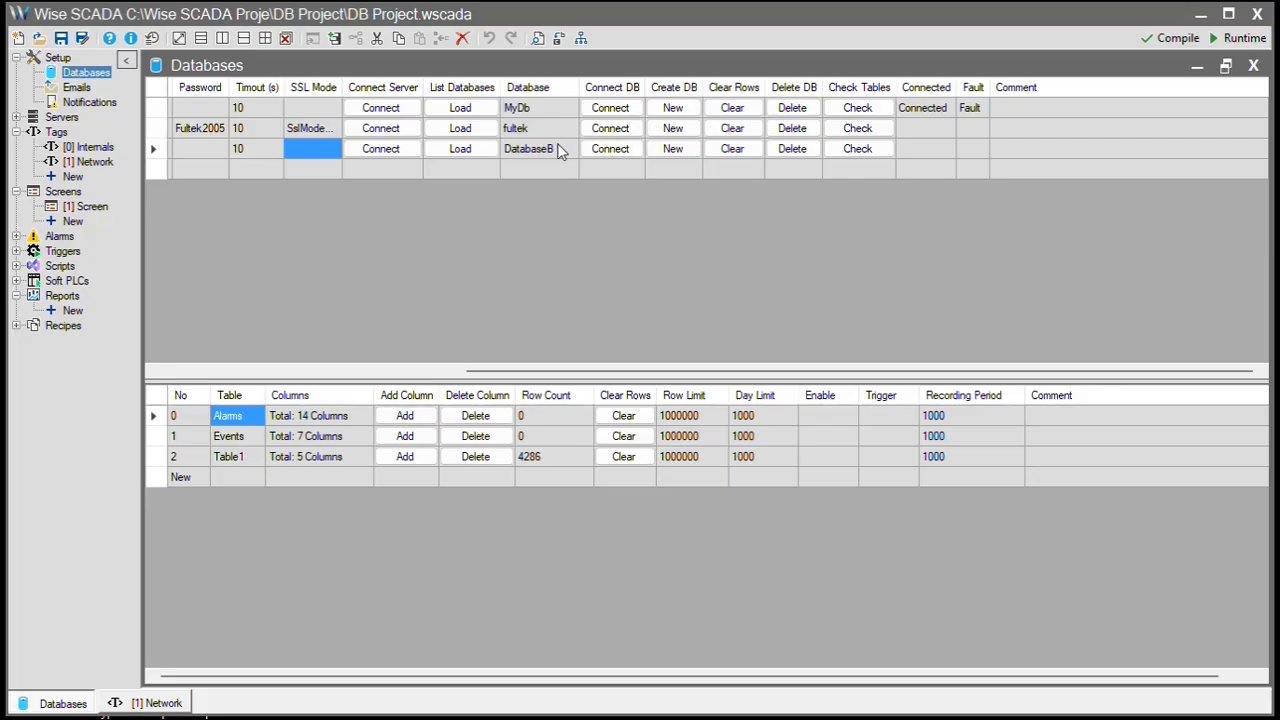
left_click(249, 457)
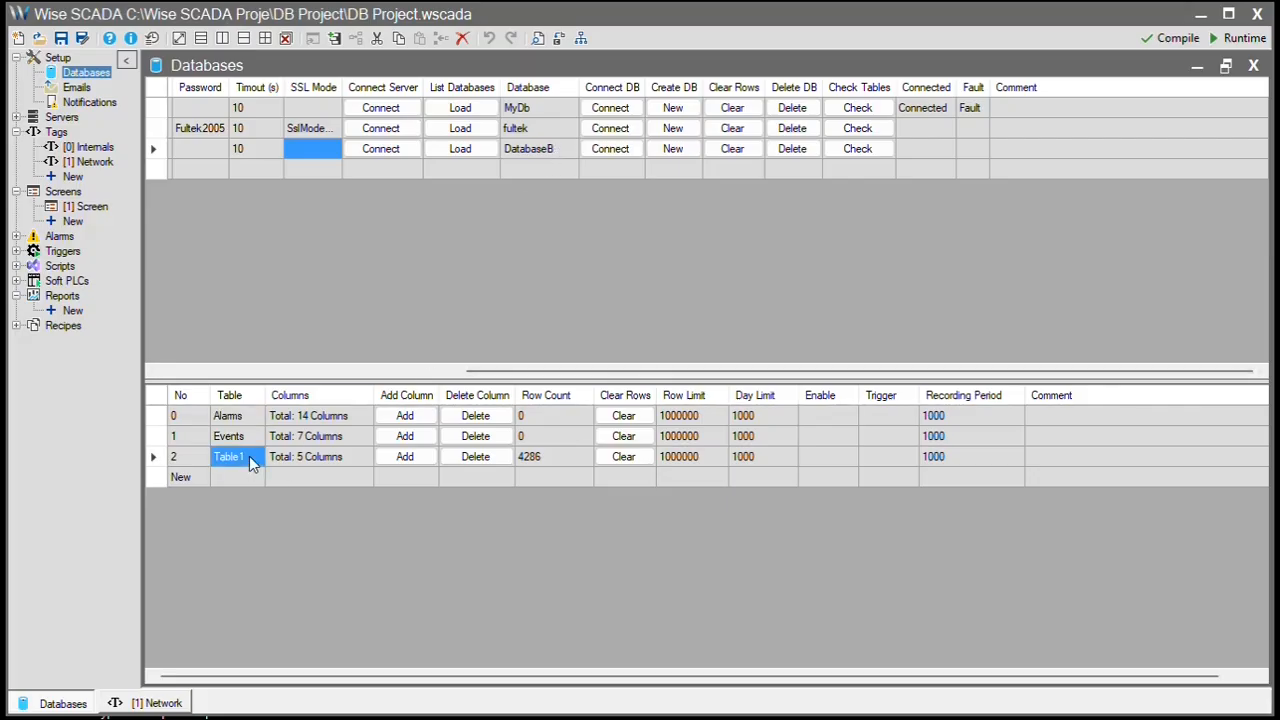
left_click(328, 456)
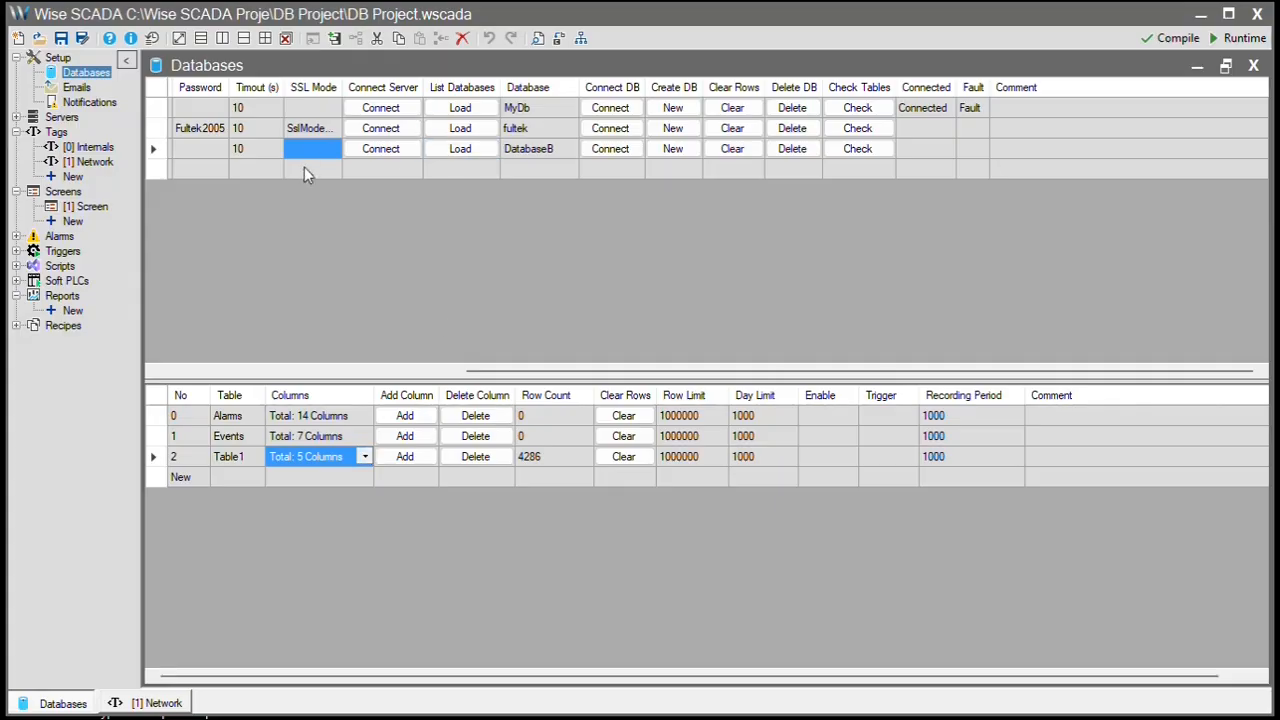
left_click(367, 371)
- Compare the SQLite, MySQL and SQL Server table lists, finishing on SQL Server
left_click(338, 110)
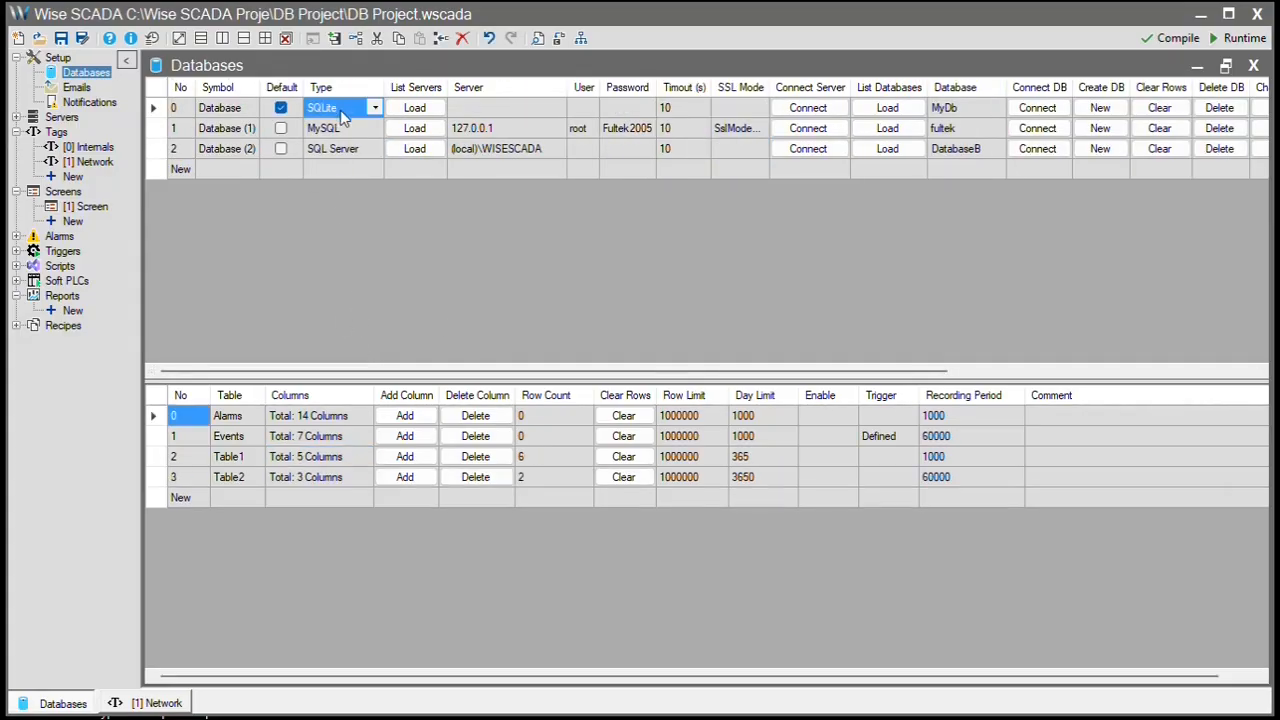
left_click(343, 151)
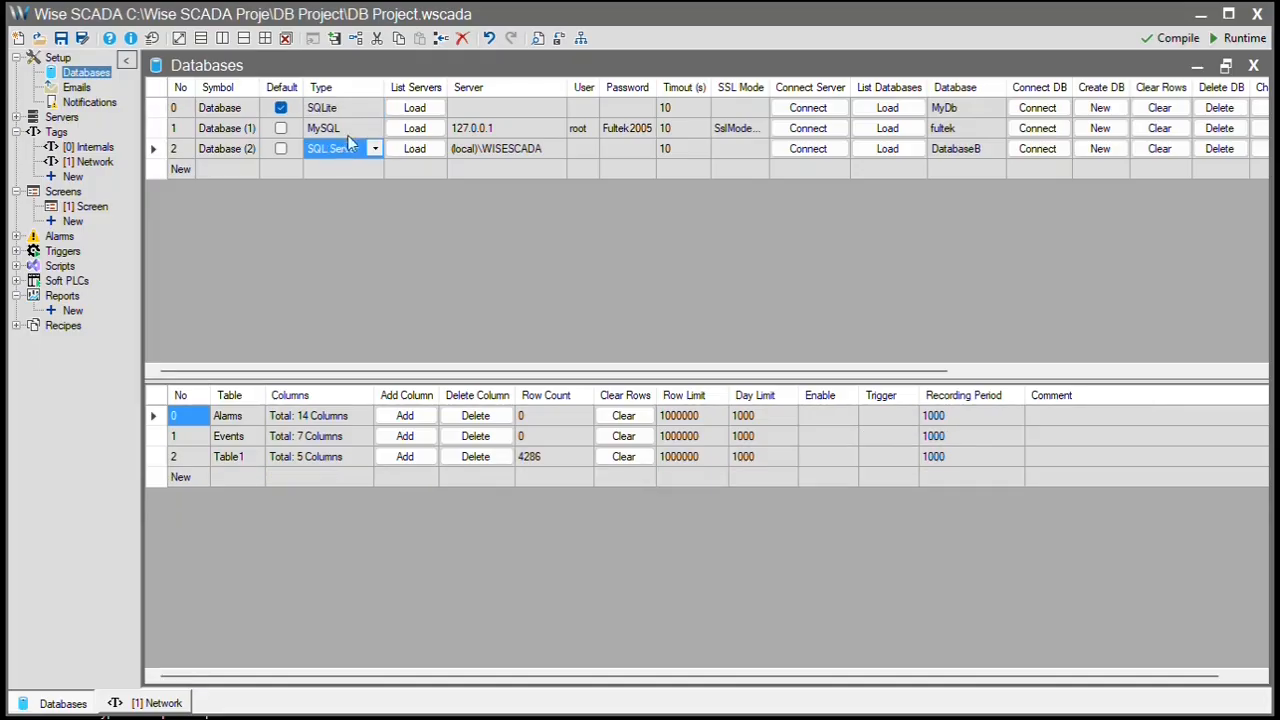
left_click(350, 131)
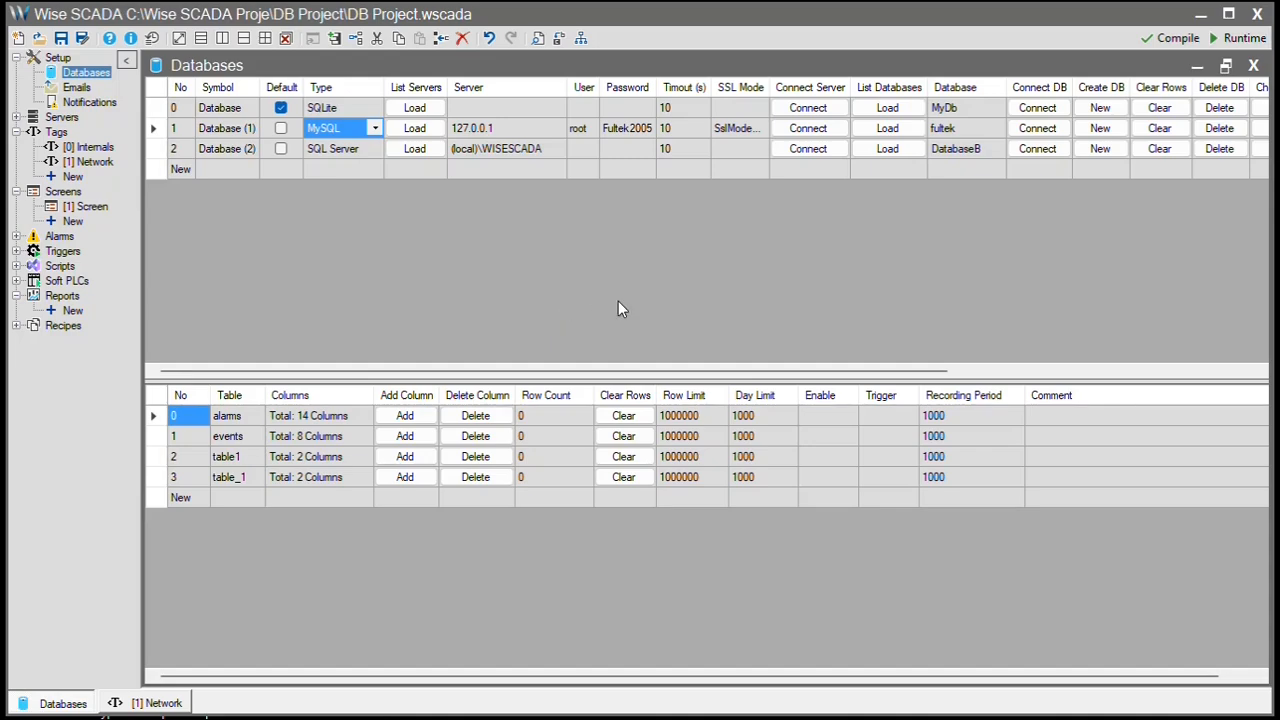
left_click(341, 152)
left_click(341, 130)
left_click(347, 152)
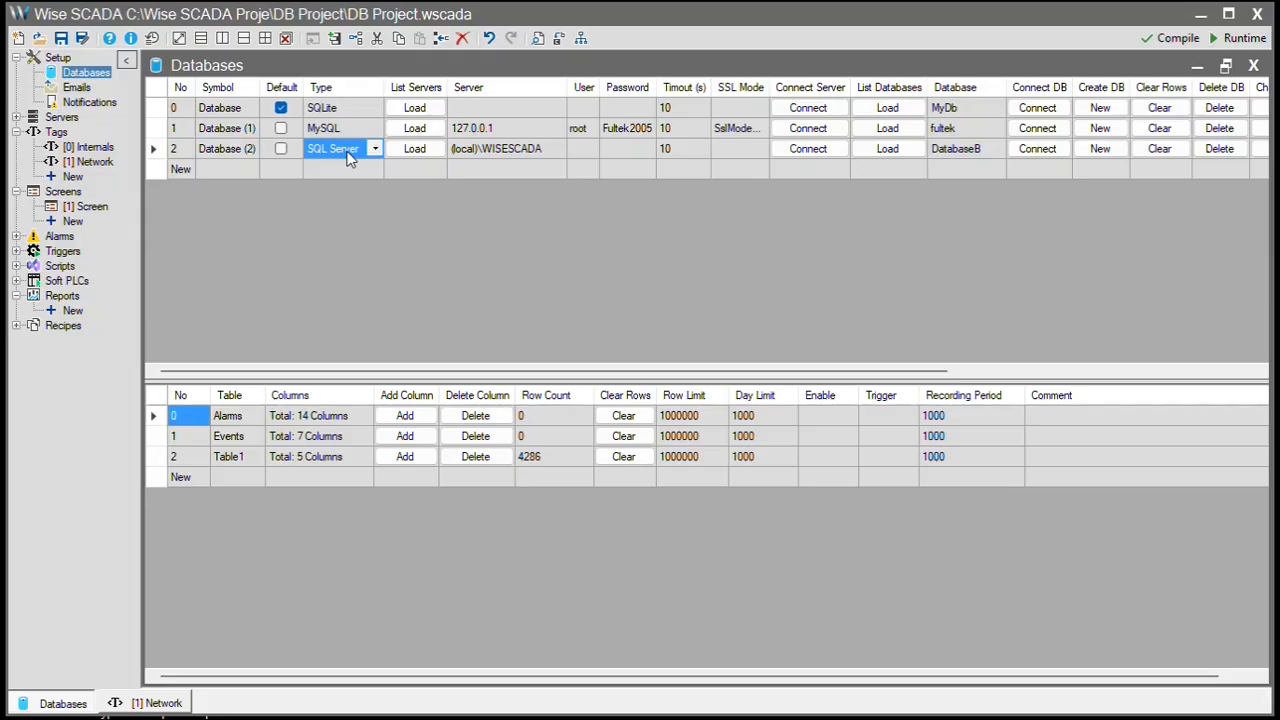